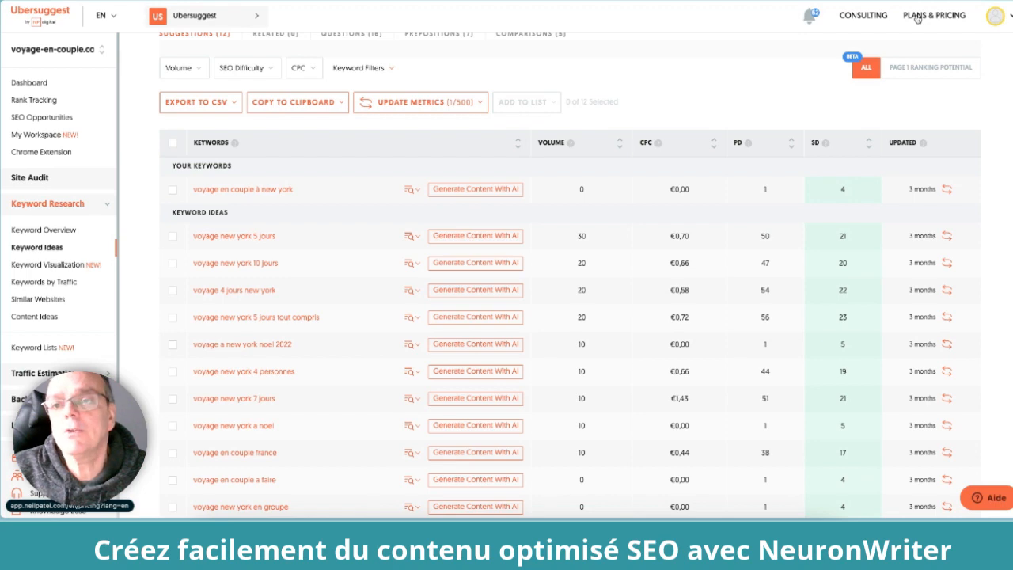
Open the plans and pricing page and compare the lifetime offers of the Business, Individual and Enterprise plans
click(917, 17)
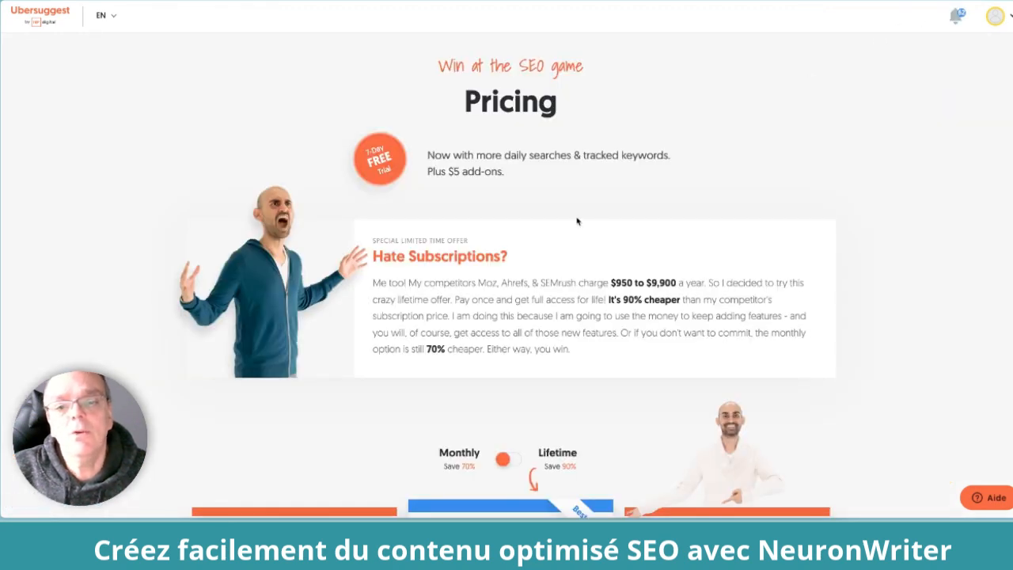
scroll(484, 349, down, 3)
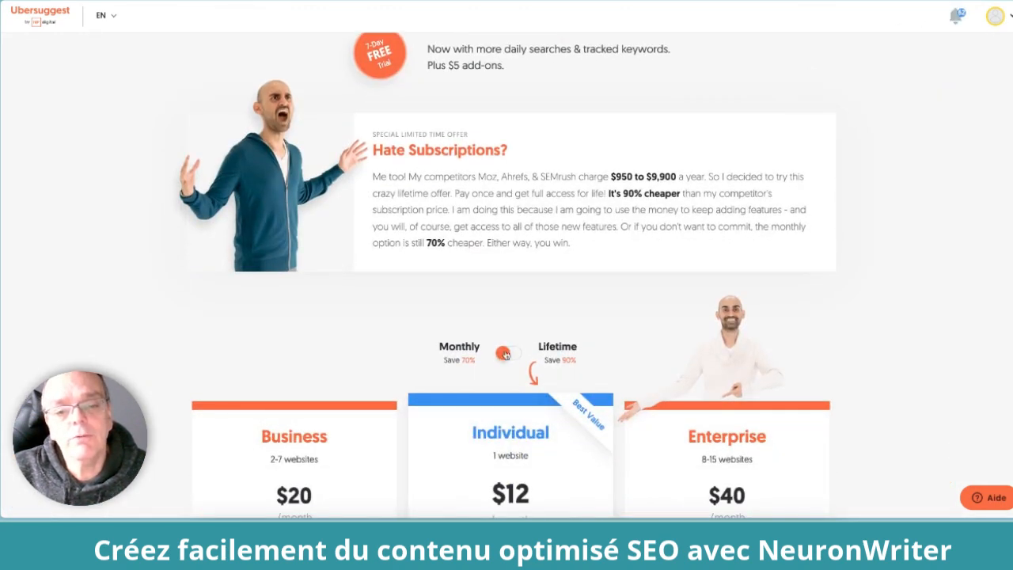
click(503, 353)
scroll(413, 335, down, 2)
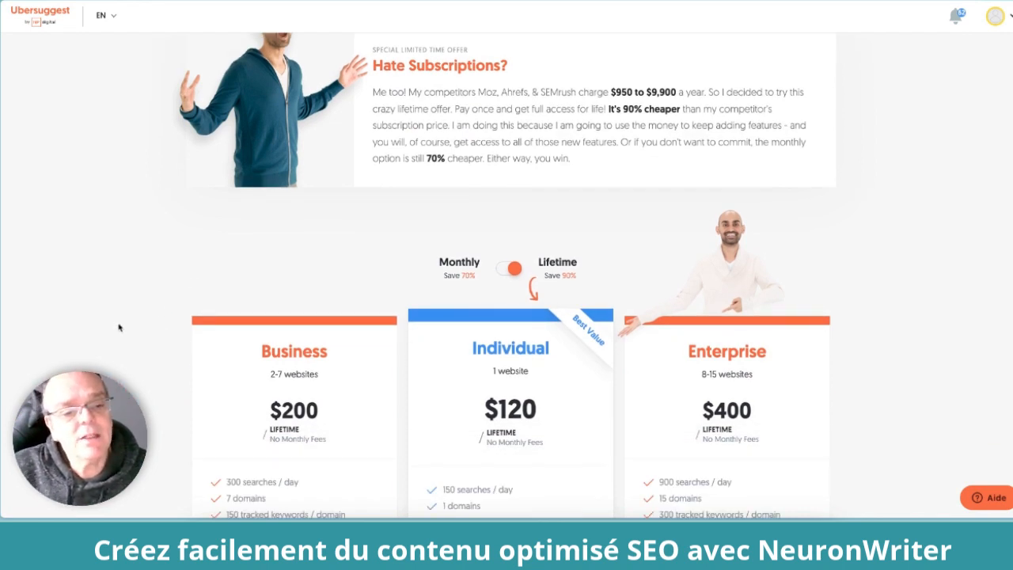
scroll(129, 319, down, 3)
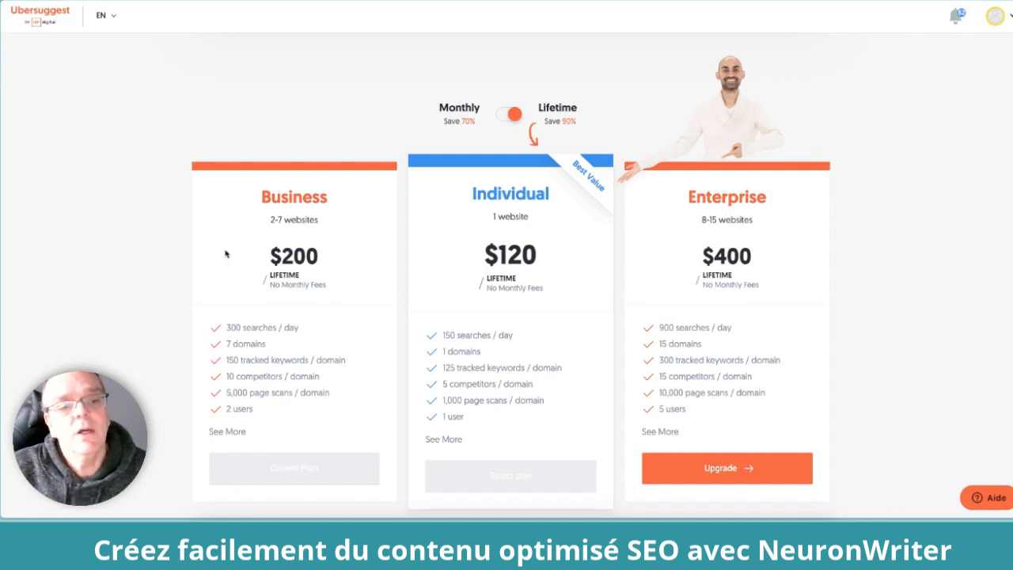
Switch the pricing back to monthly billing and check the monthly price of the Business plan
scroll(225, 260, up, 2)
scroll(225, 259, up, 2)
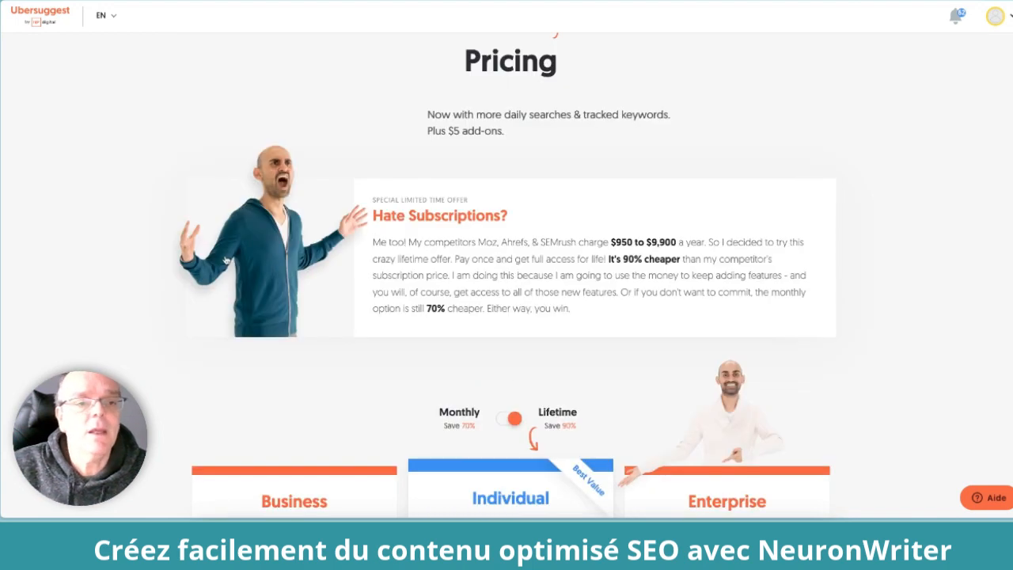
click(509, 418)
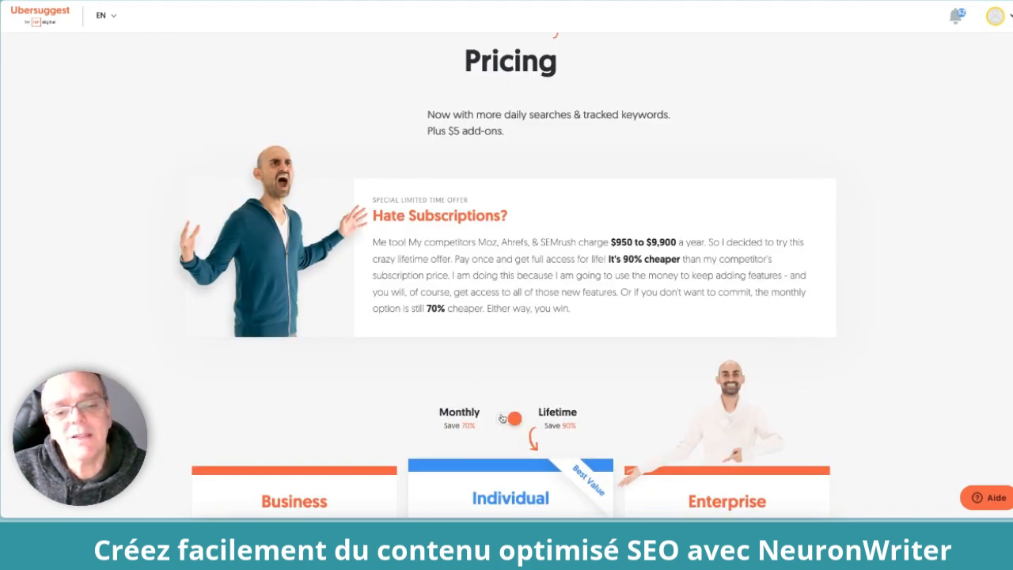
scroll(403, 367, down, 2)
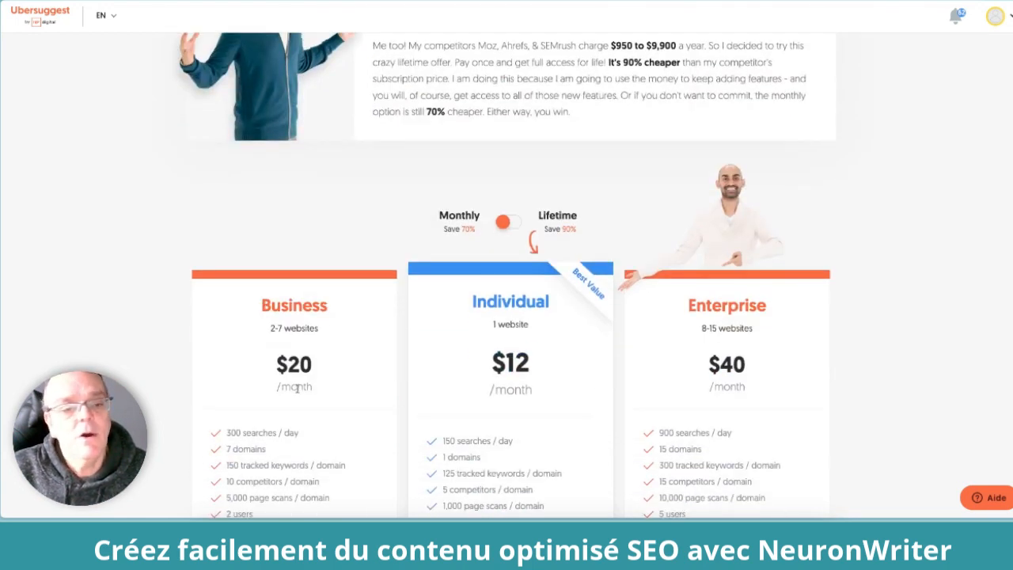
drag(277, 364, 317, 369)
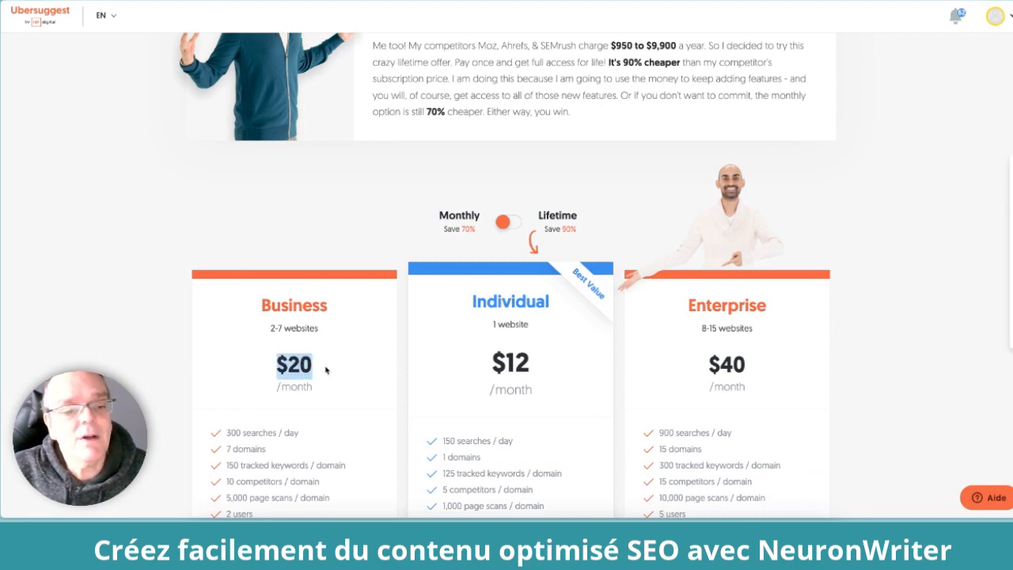
scroll(341, 327, up, 3)
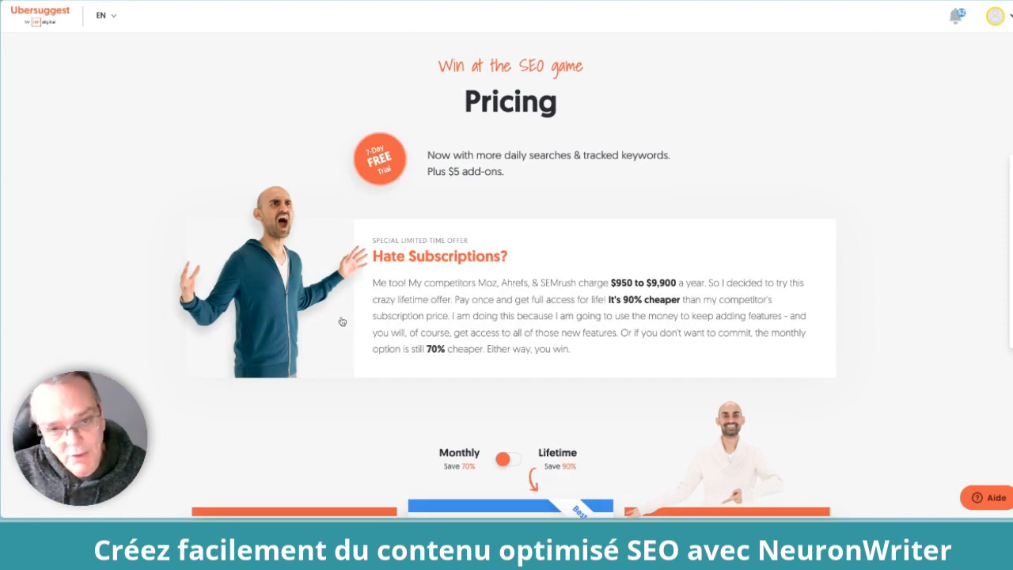
Display the pricing page in French, and return to the keyword ideas for "voyage en couple à new york"
click(100, 19)
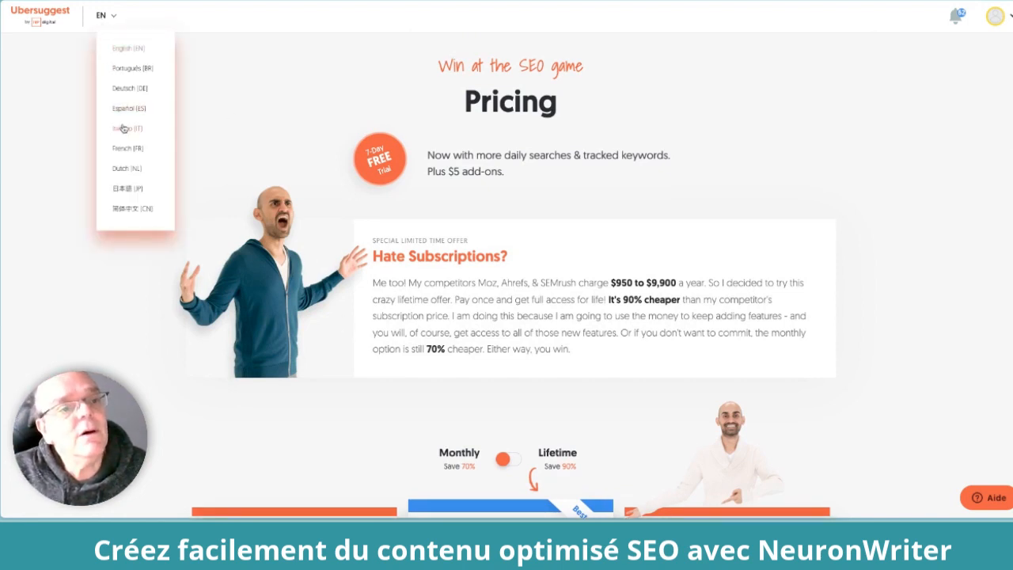
click(124, 150)
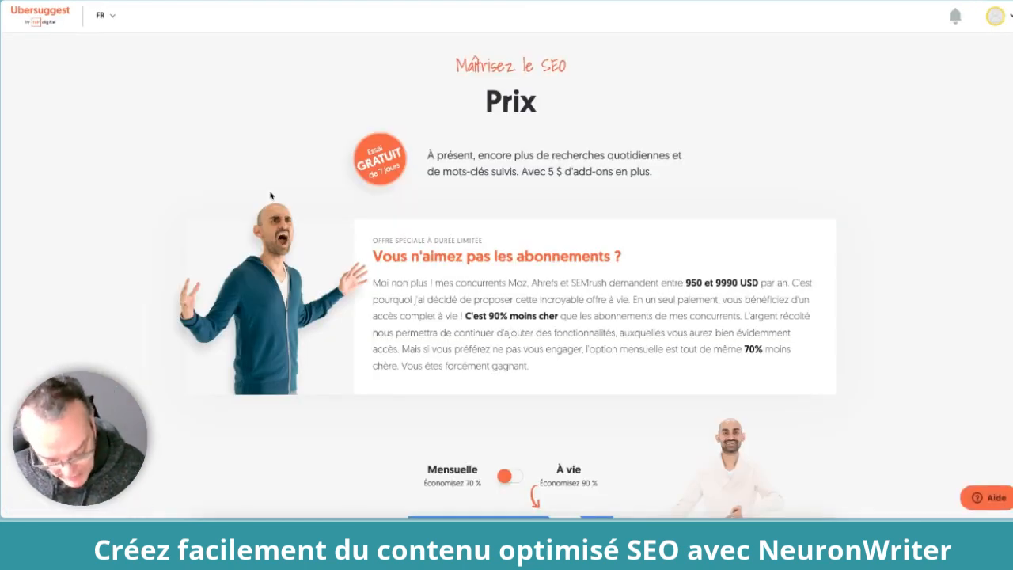
key(super+Left)
key(super+Left)
key(super+Left)
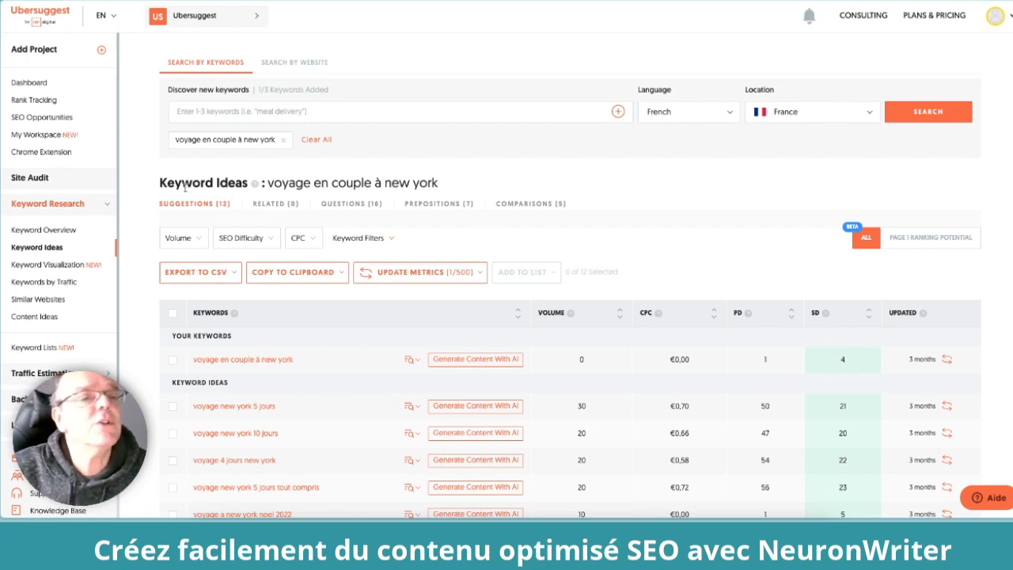
Highlight the keyword "voyage en couple à new york" in the keyword ideas table
scroll(186, 190, down, 1)
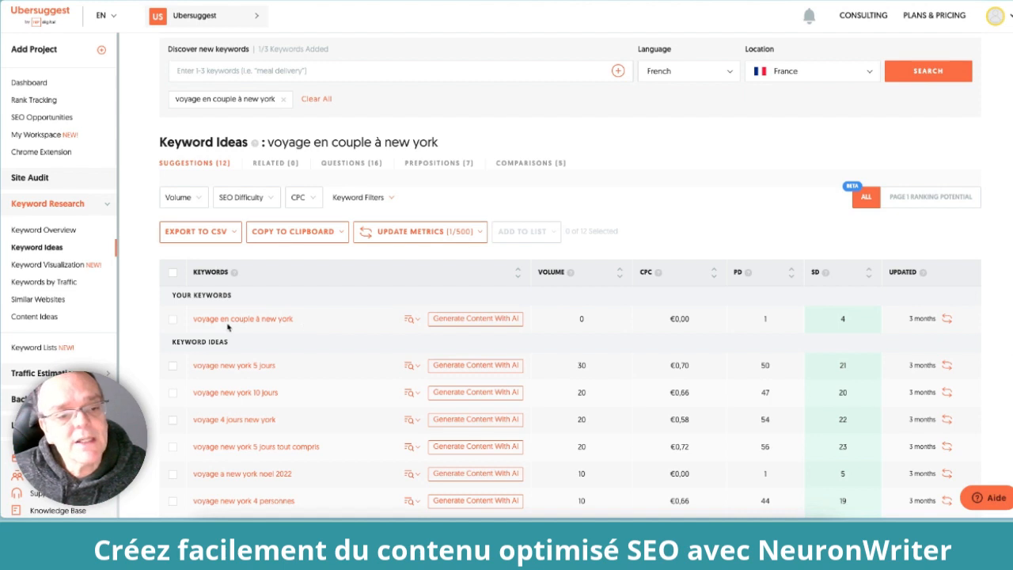
drag(228, 325, 191, 324)
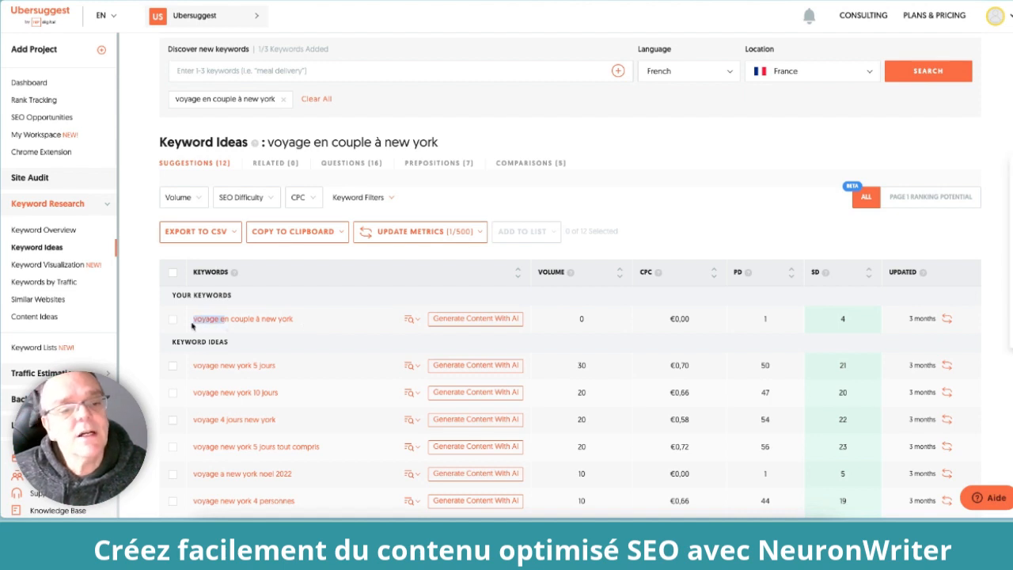
click(152, 127)
drag(295, 320, 191, 320)
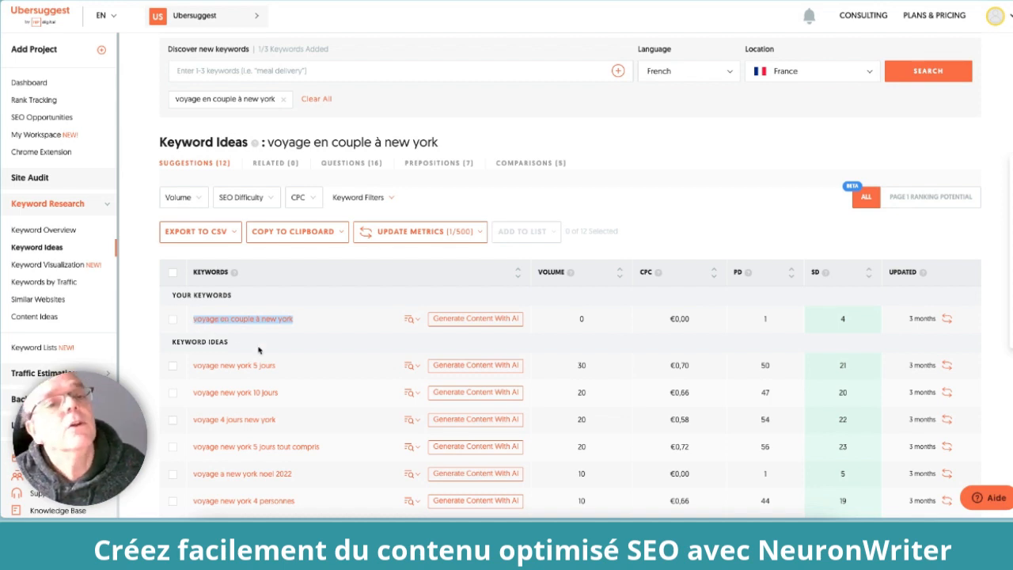
Switch to the NeuronWriter dashboard and look over the existing projects
key(ctrl+Tab)
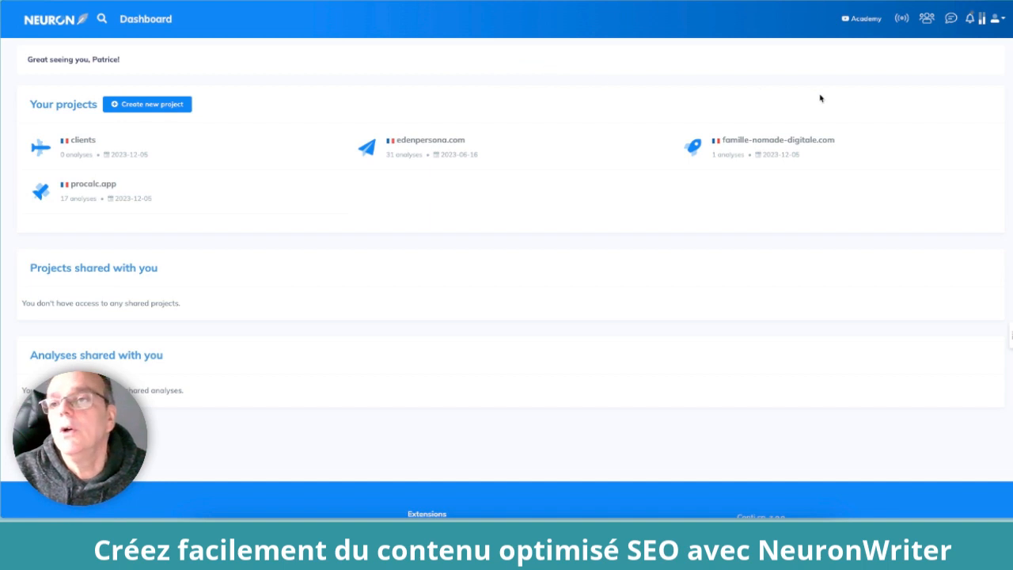
mouse_move(982, 24)
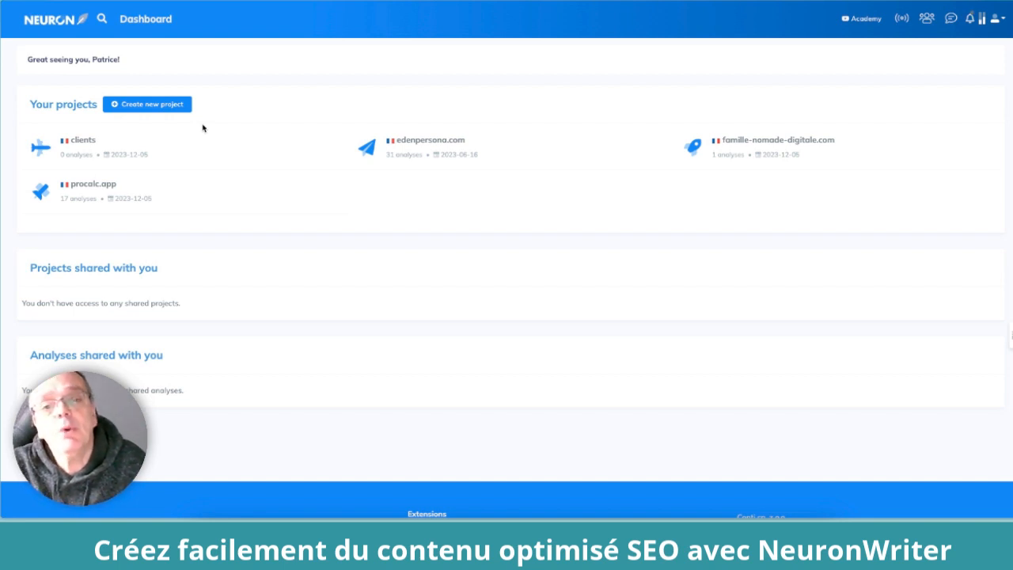
click(78, 145)
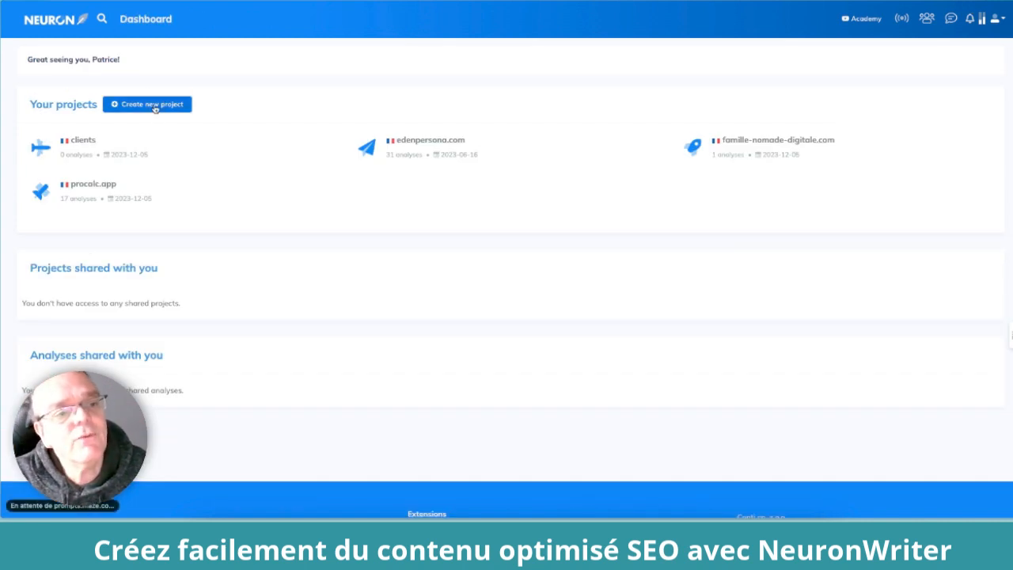
Start a new domain-related project for the domain voyage-en-couple.com and continue to its basic settings
click(150, 104)
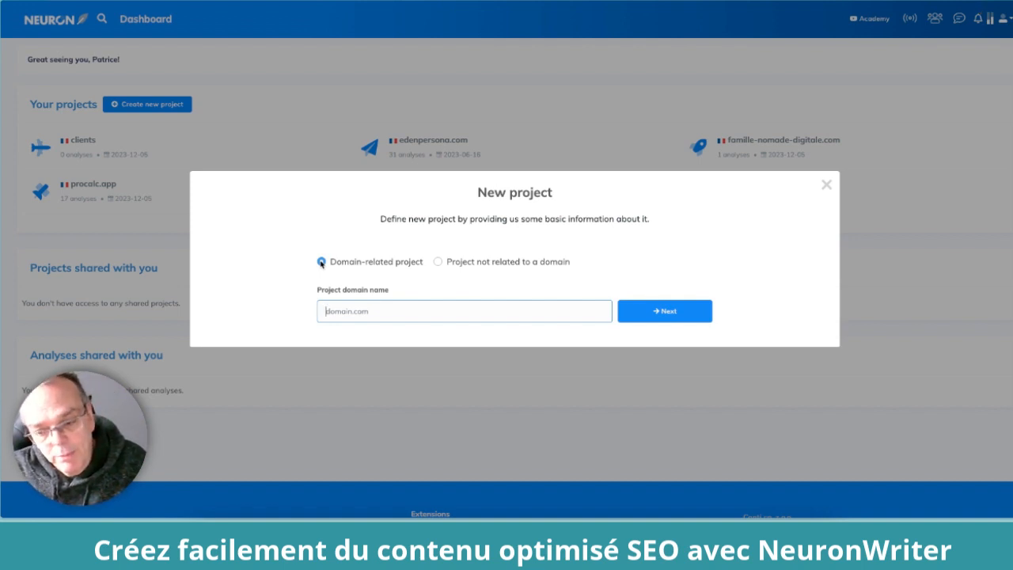
click(437, 262)
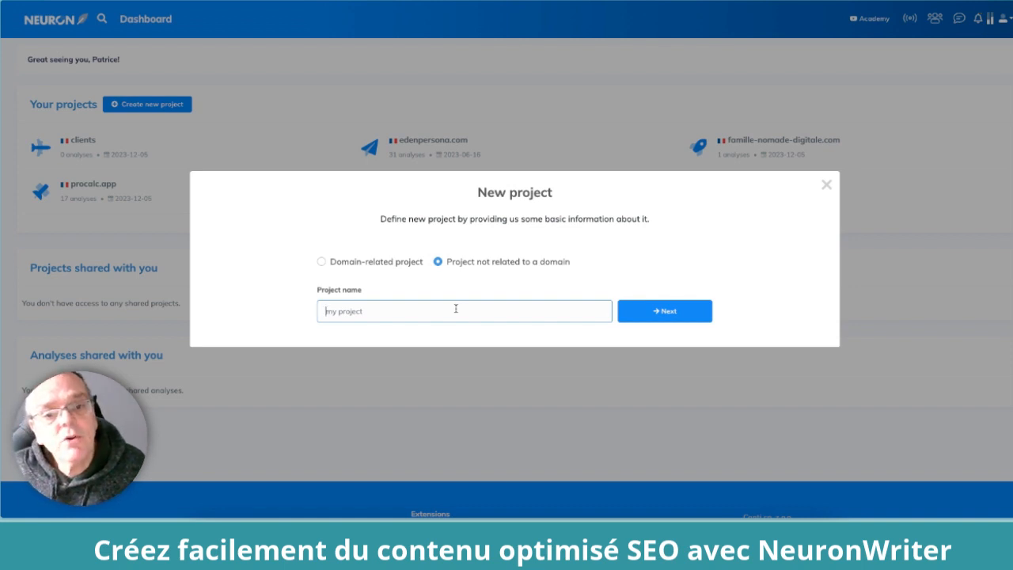
click(322, 262)
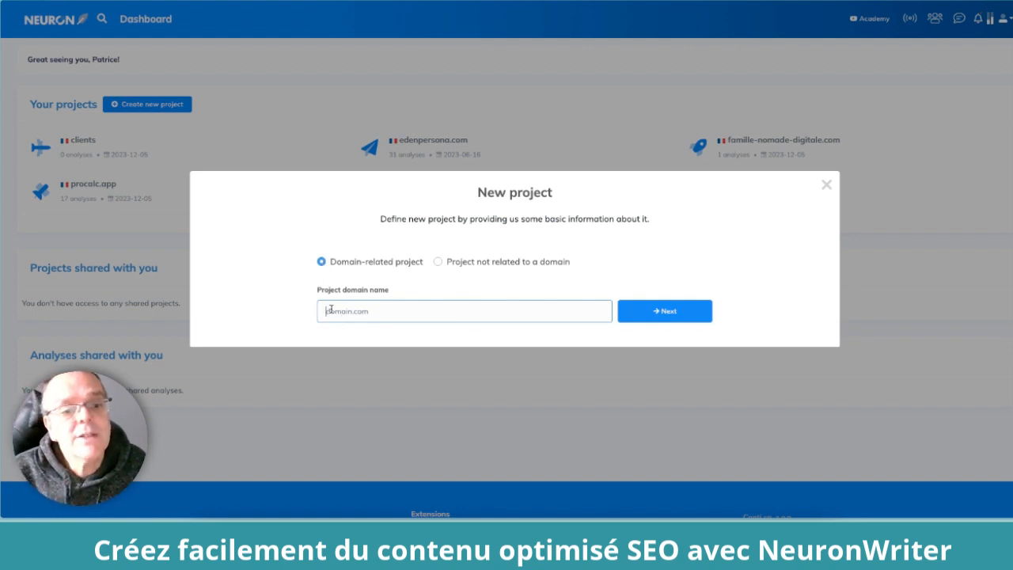
text(vo)
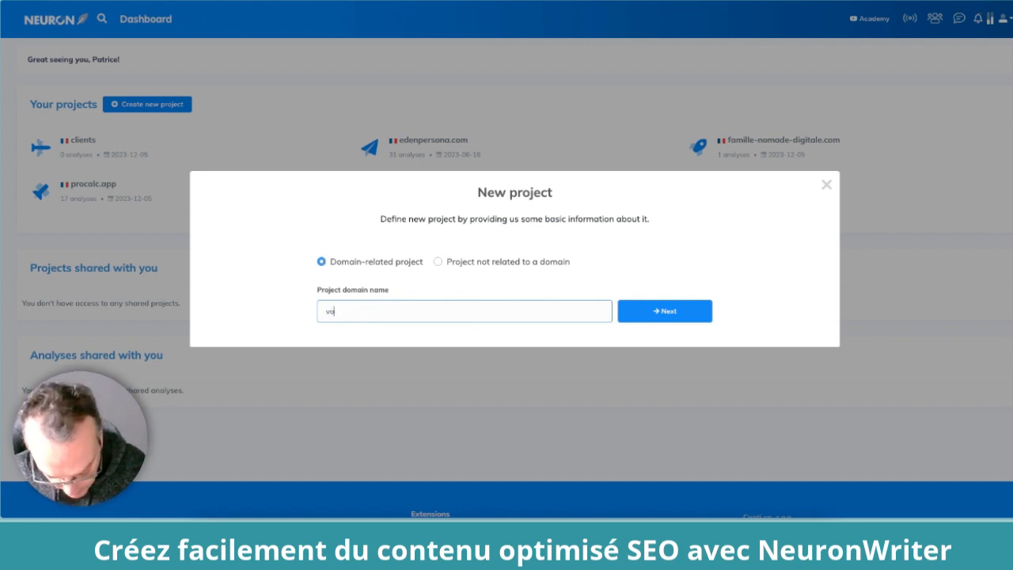
text(yage-en)
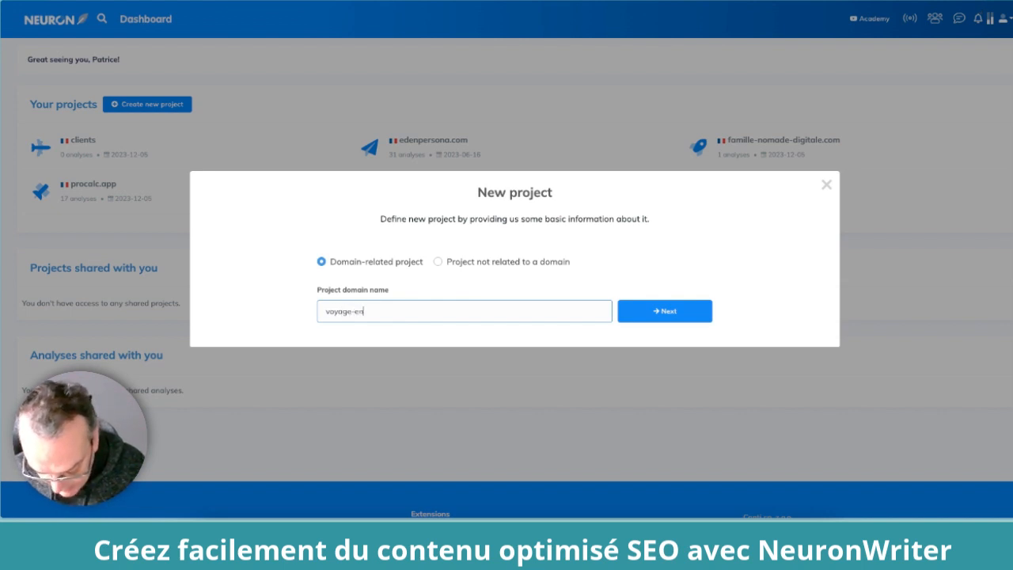
text(-couple.com)
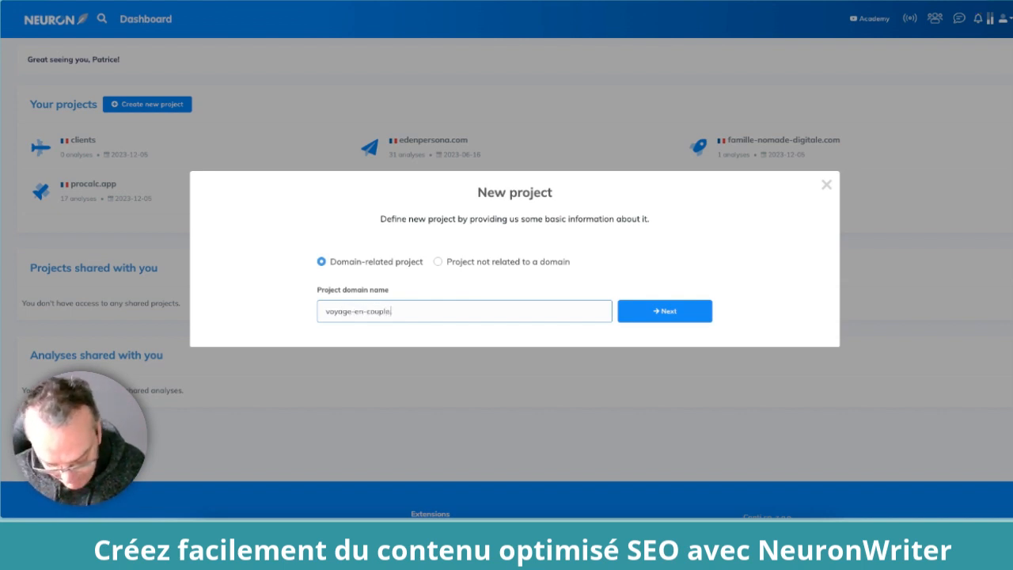
click(651, 312)
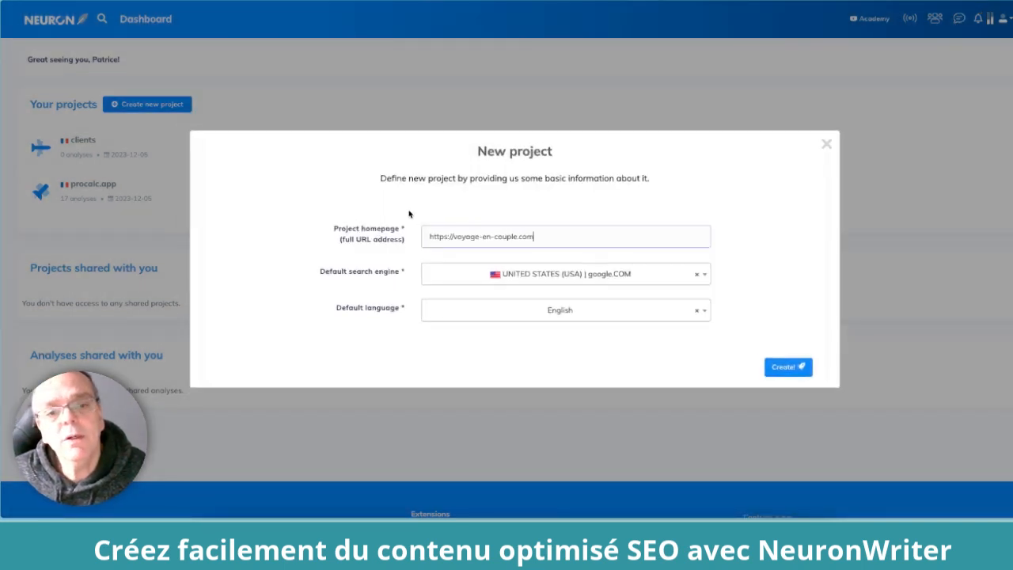
Set the new project's default search engine to FRANCE | google.FR
click(523, 280)
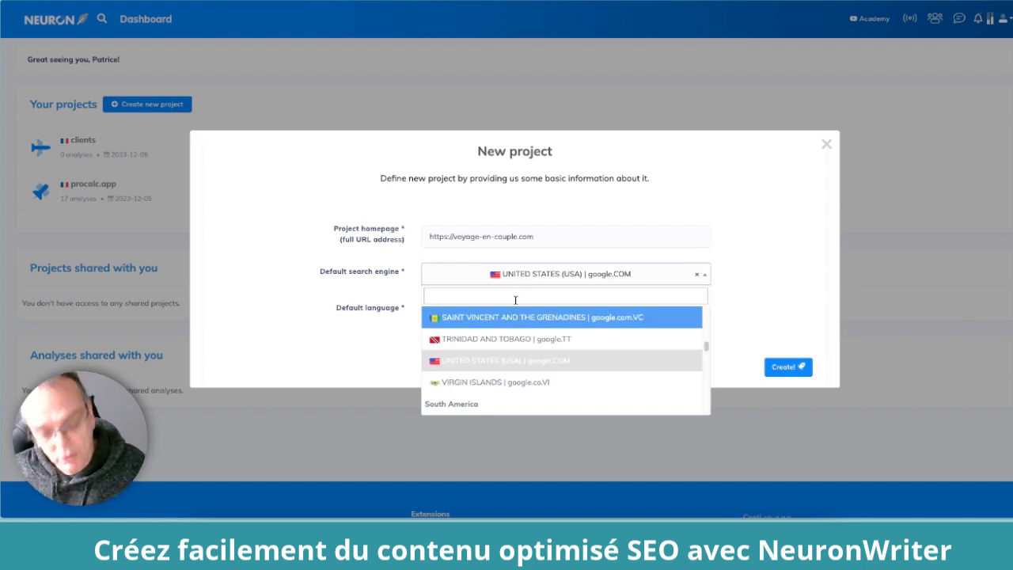
text(fr)
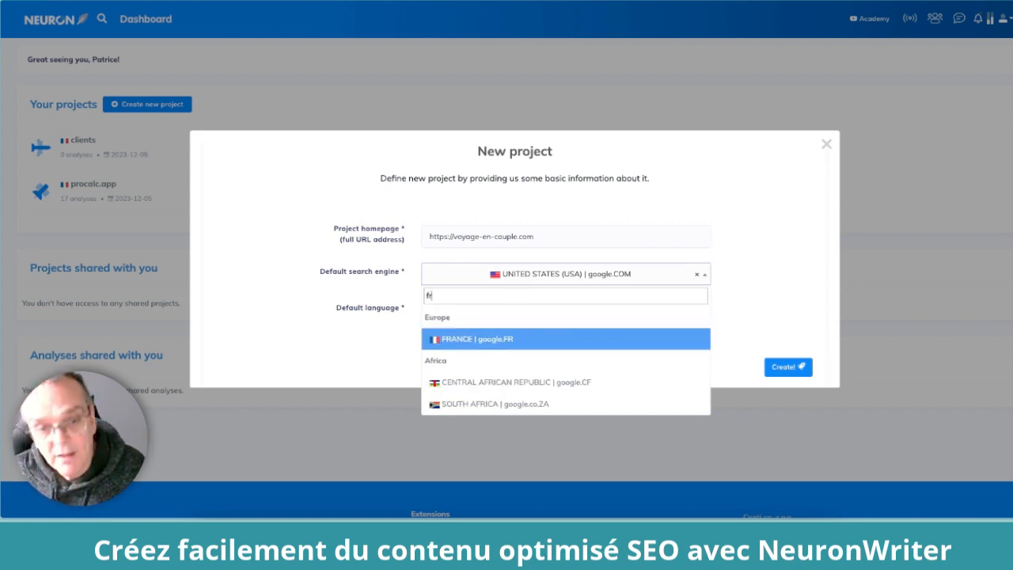
click(479, 338)
Set the new project's default language to French and create the project
click(460, 317)
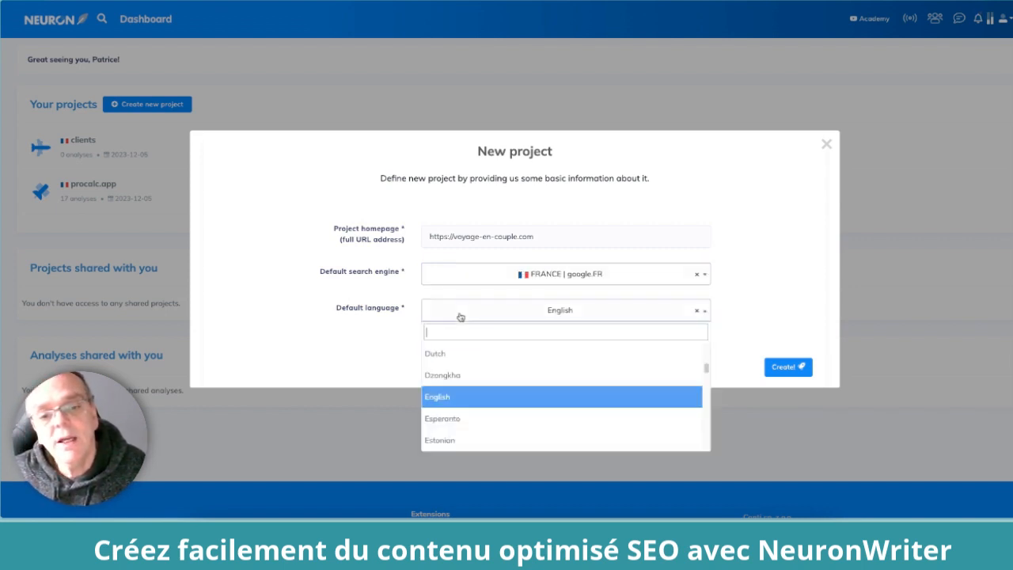
text(fr)
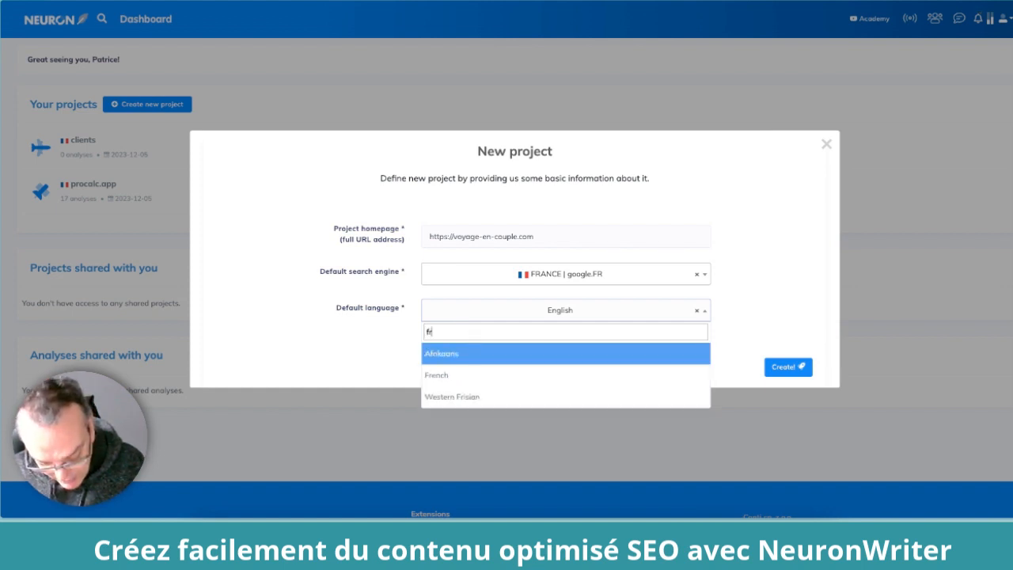
text(e)
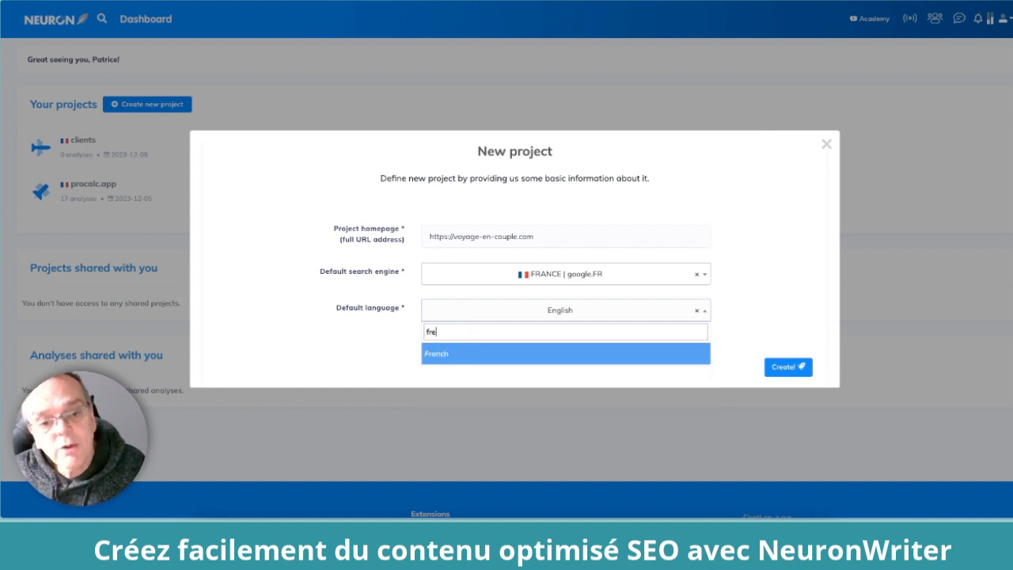
click(433, 354)
click(783, 368)
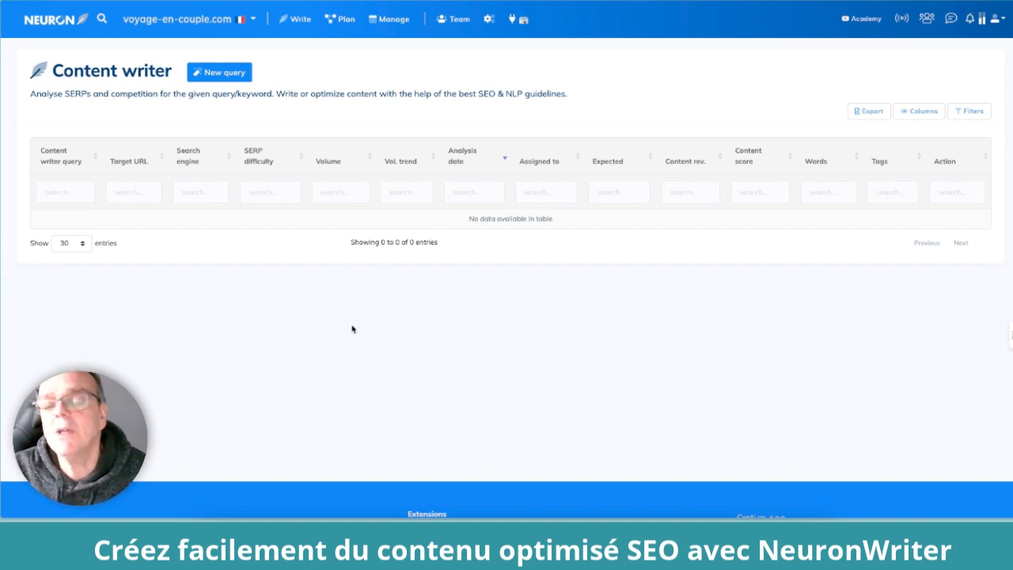
Translate the project's Content writer page into French with the browser's translation
right_click(218, 333)
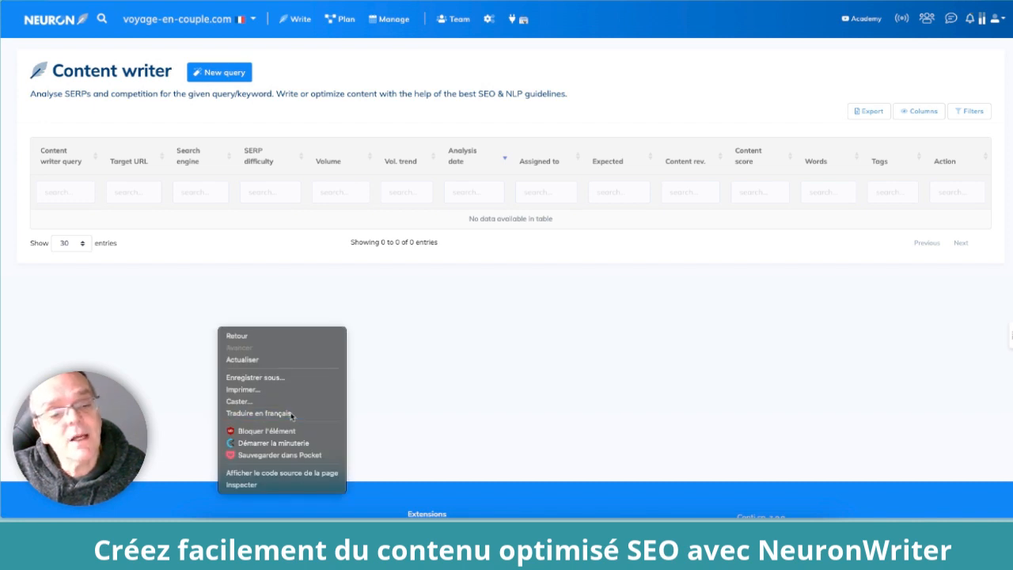
click(207, 399)
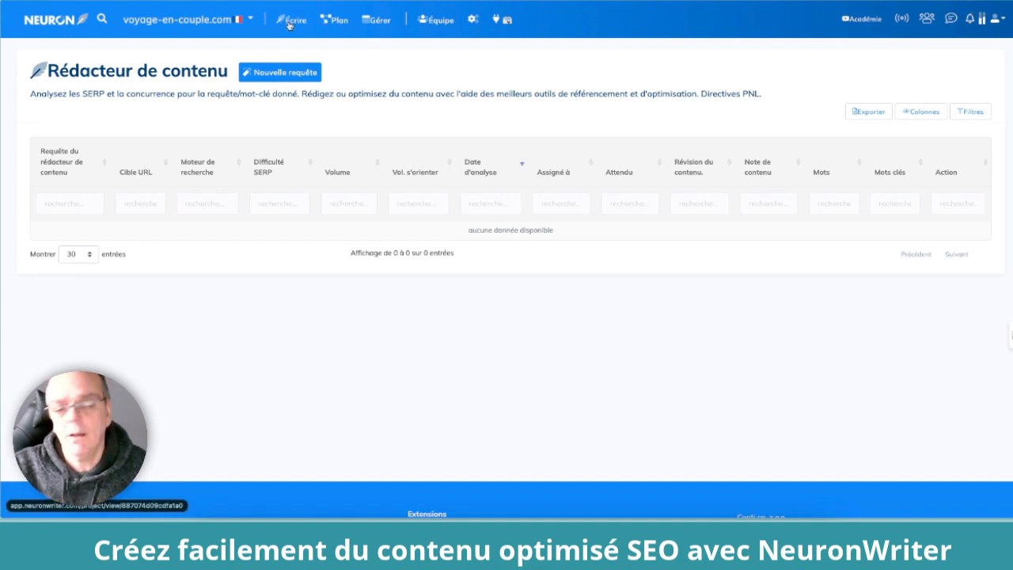
Look through the project's planning sections and open the domain visibility overview for voyage-en-couple.com
click(331, 23)
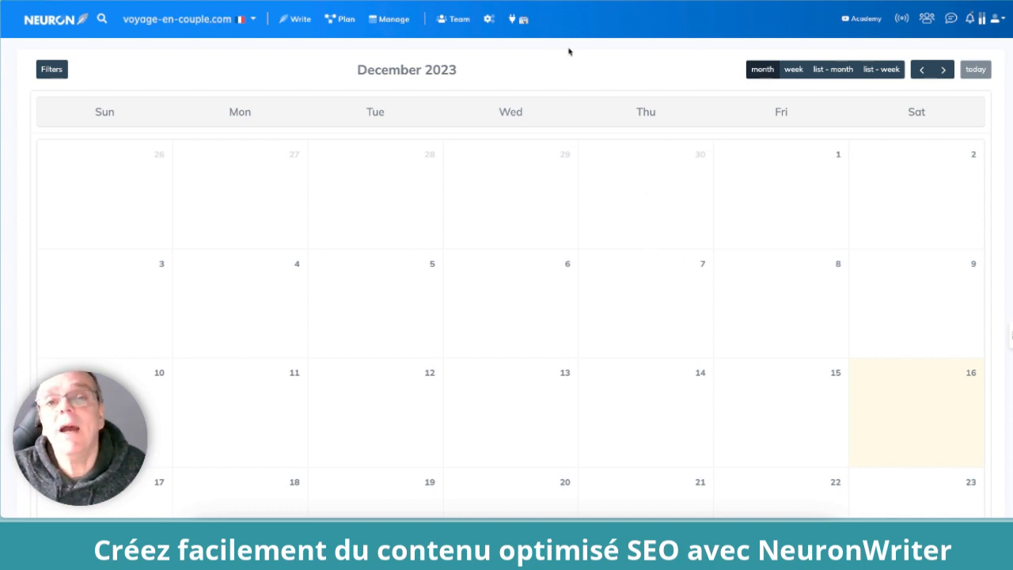
click(523, 28)
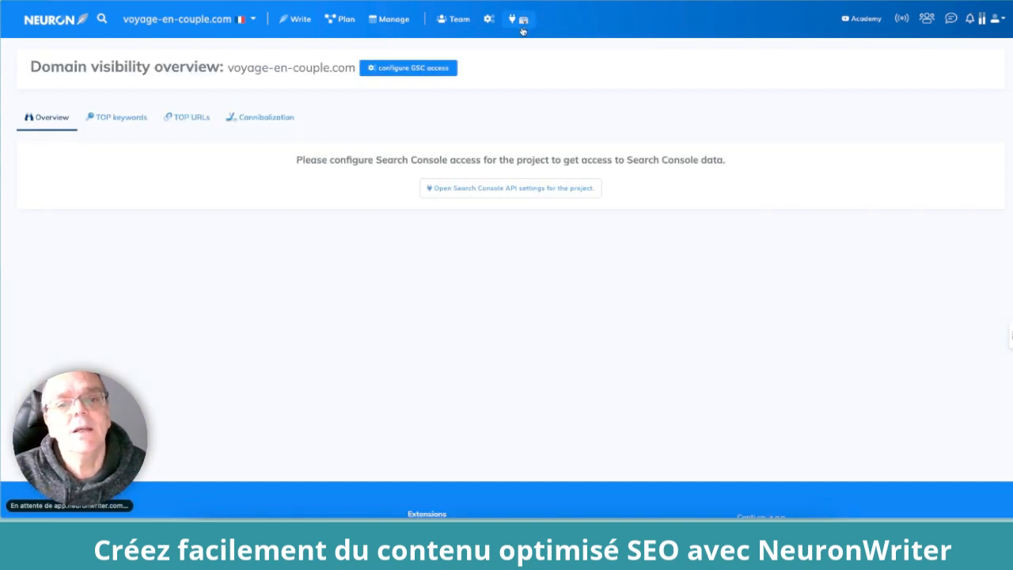
click(488, 190)
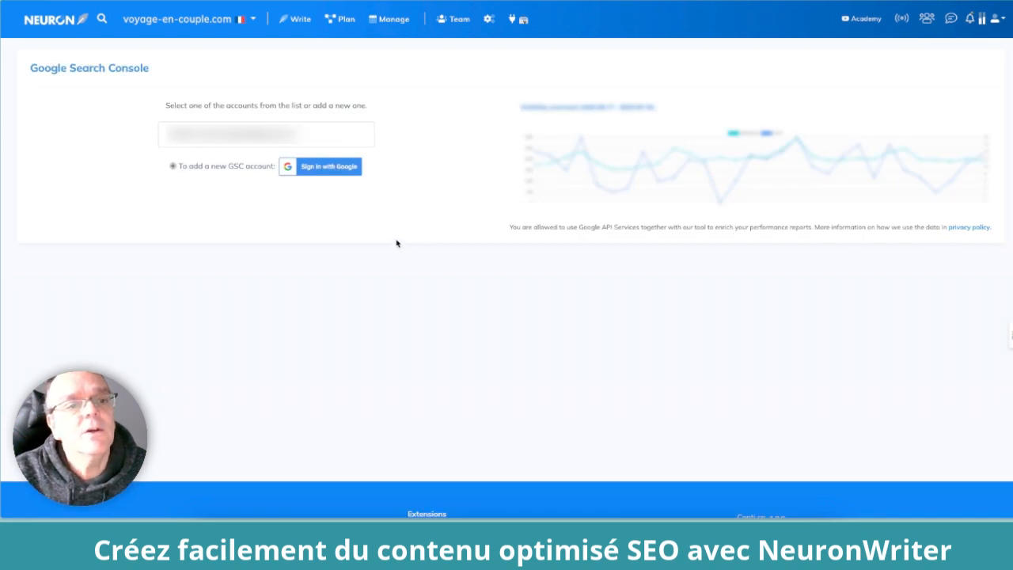
click(329, 169)
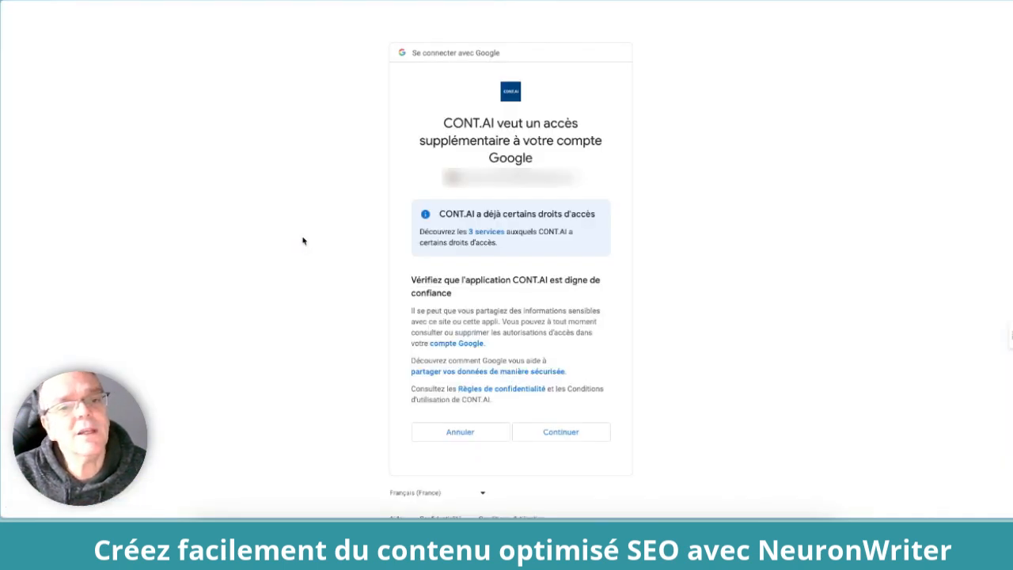
click(550, 433)
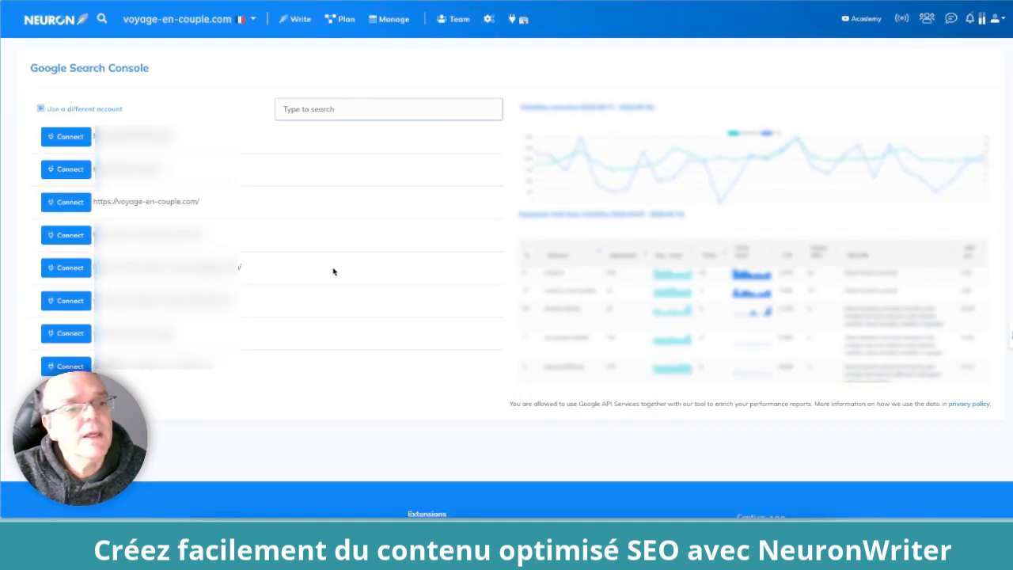
click(63, 202)
click(513, 325)
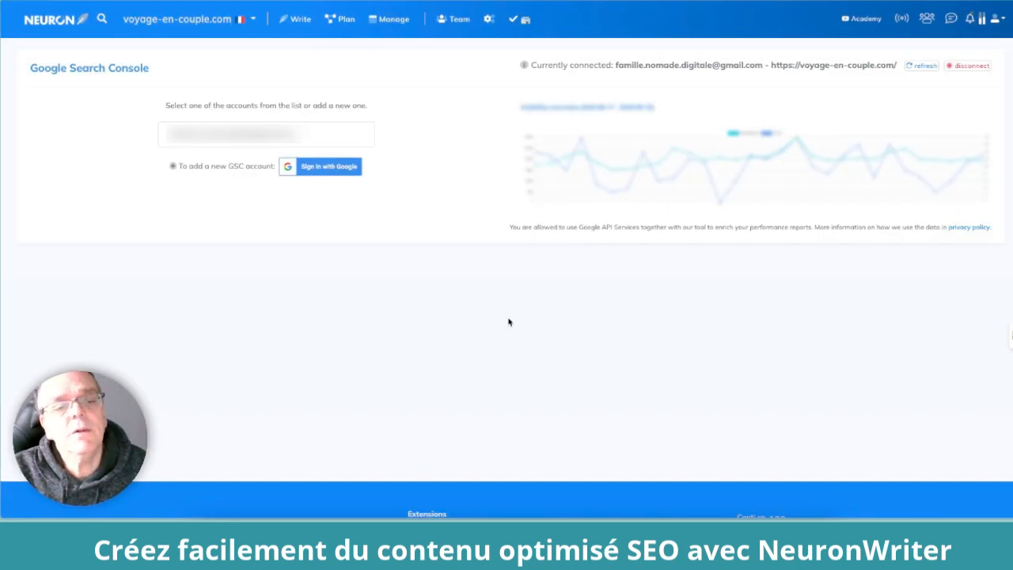
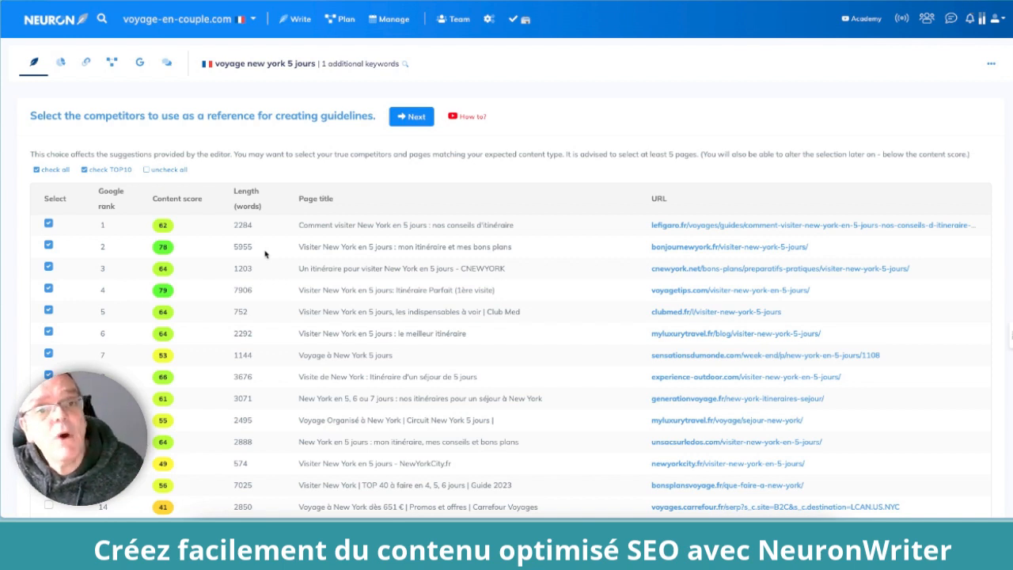
Translate the competitor selection page for "voyage new york 5 jours" into French with the browser's translation
right_click(260, 153)
right_click(234, 134)
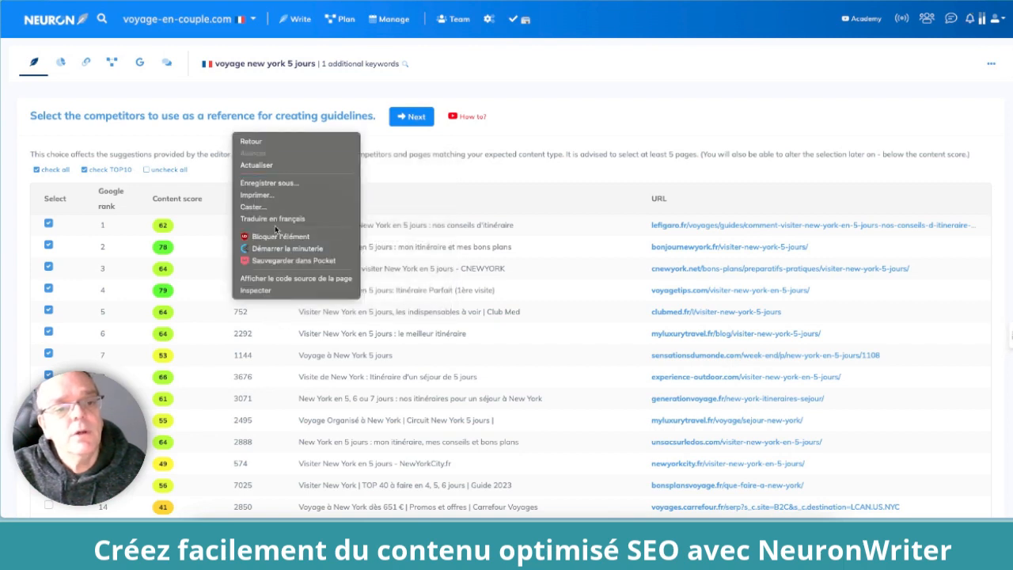
click(261, 220)
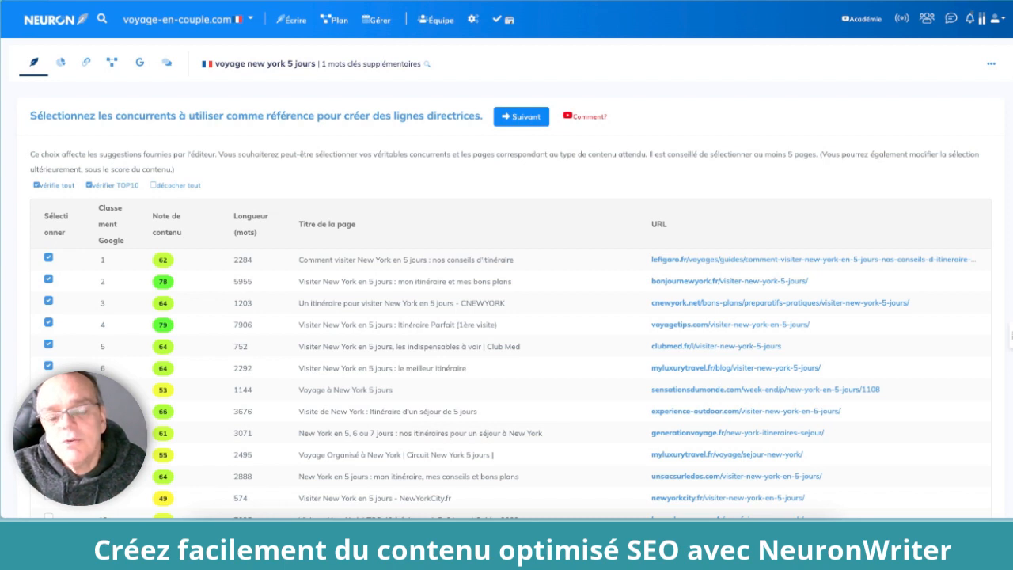
Add the pages ranked 11, 13, 15, 16, 17 and 18 to the reference competitors and continue to the content editor
scroll(507, 261, down, 1)
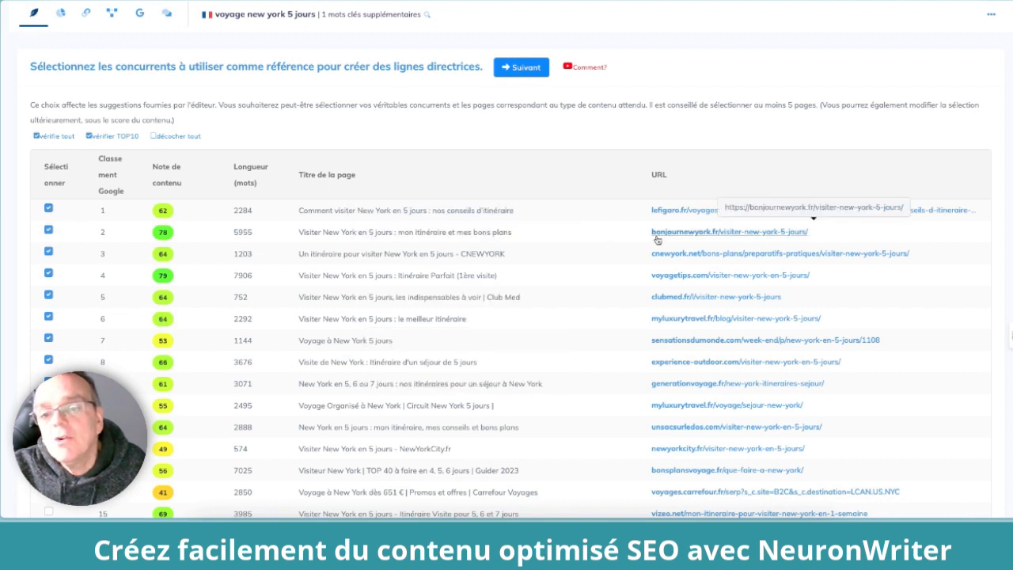
scroll(640, 395, down, 1)
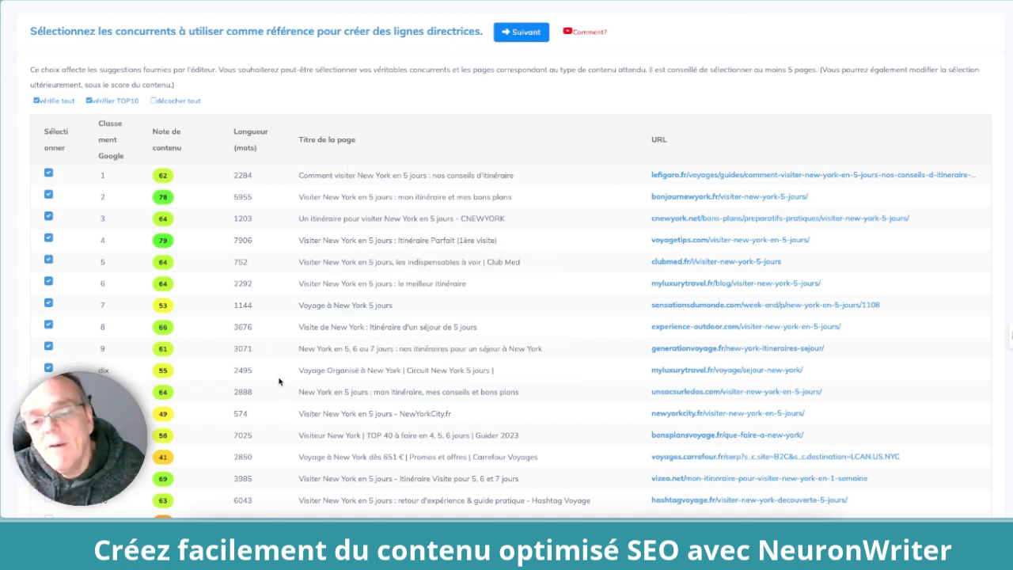
scroll(278, 381, down, 1)
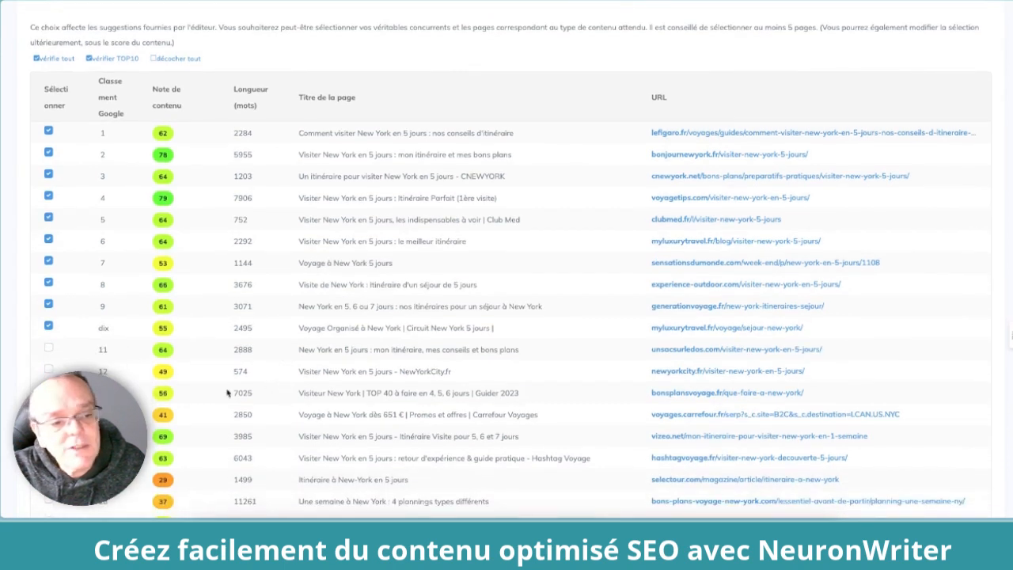
click(47, 349)
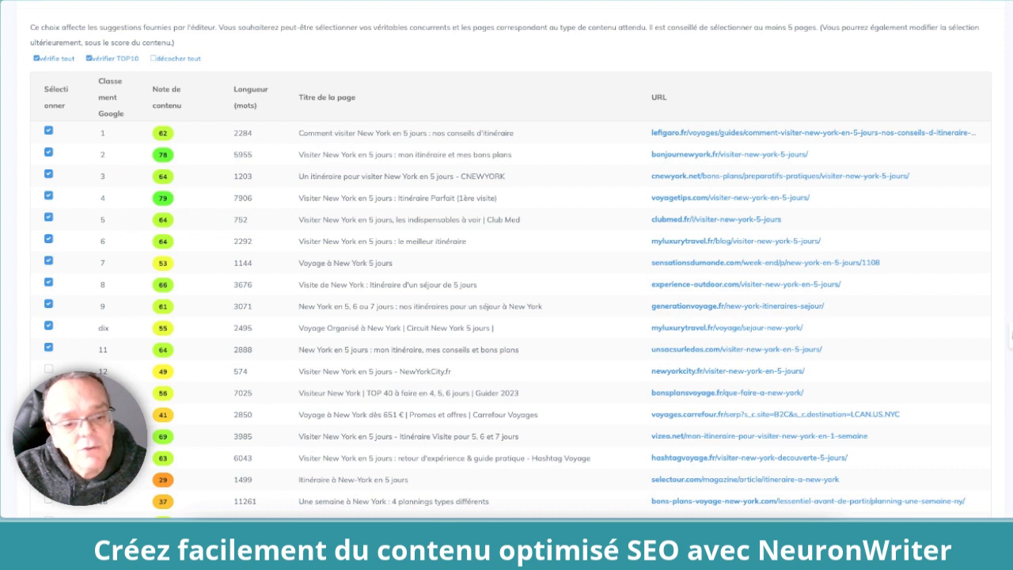
scroll(512, 257, down, 1)
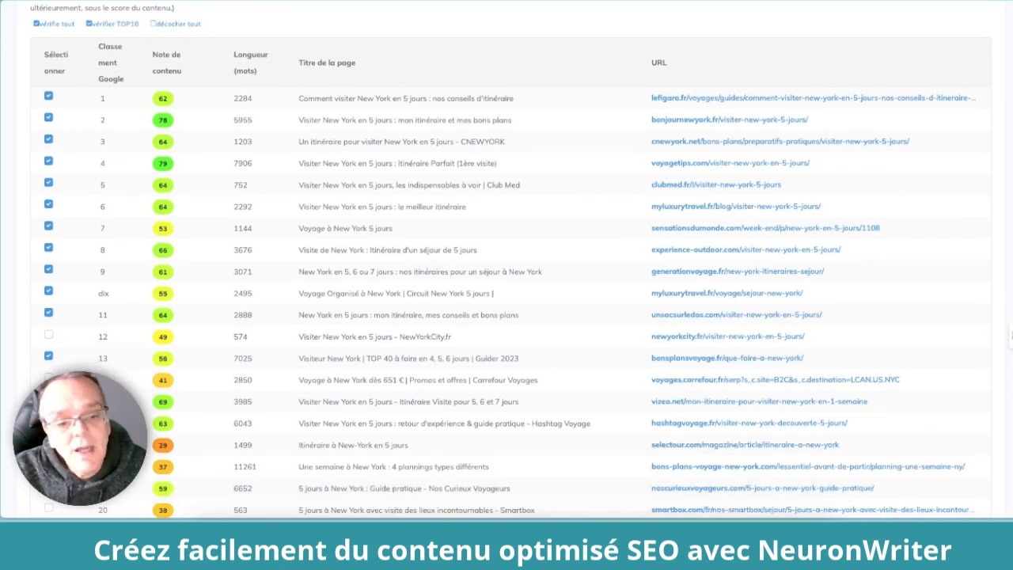
scroll(292, 410, down, 2)
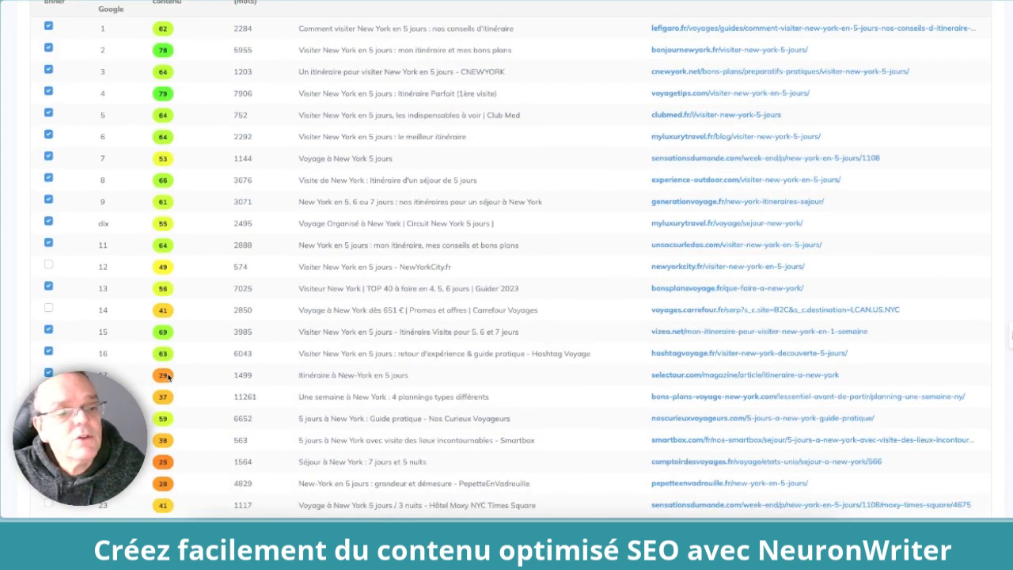
scroll(159, 385, up, 1)
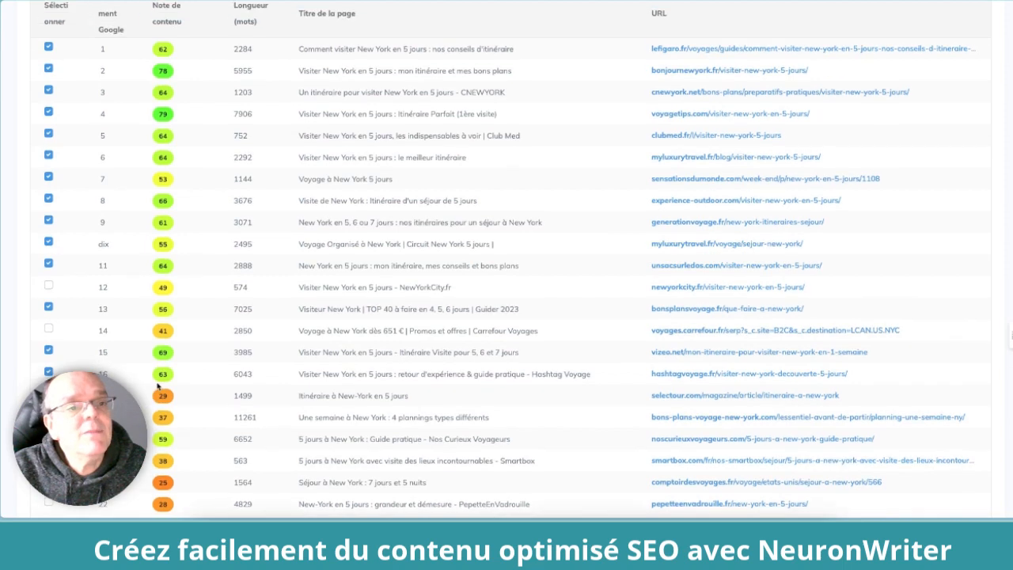
scroll(158, 384, up, 3)
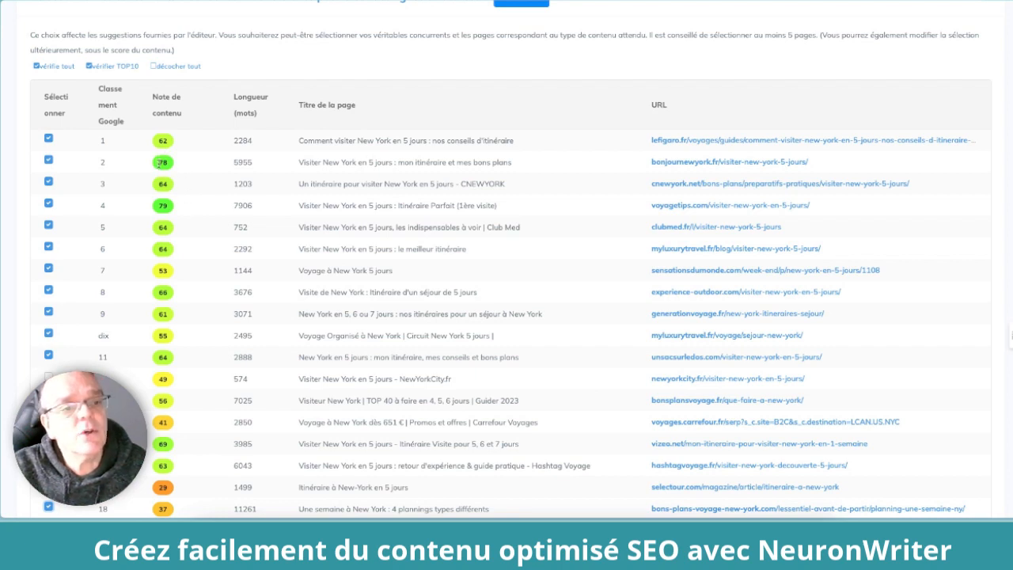
scroll(164, 335, down, 3)
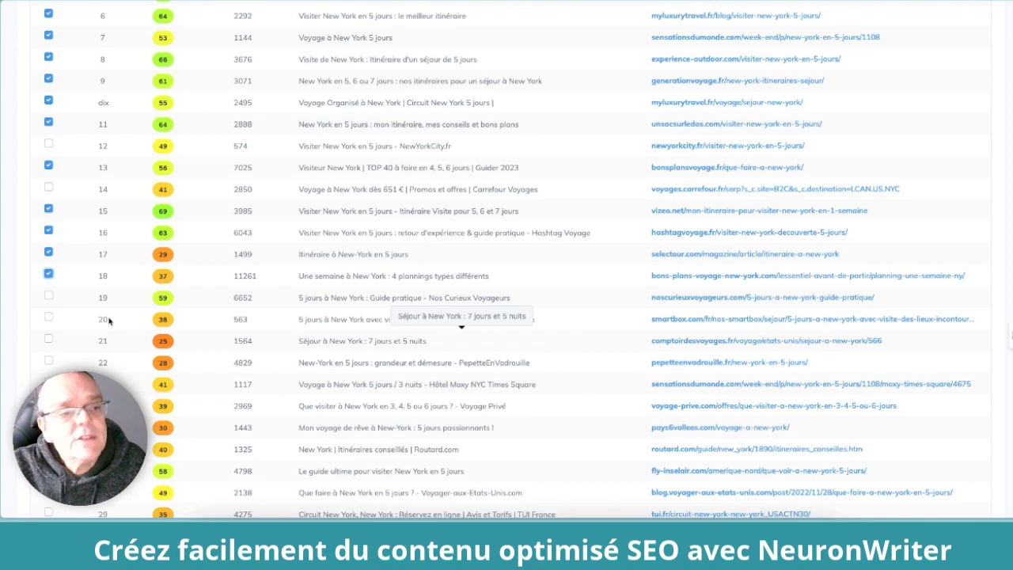
scroll(51, 293, up, 3)
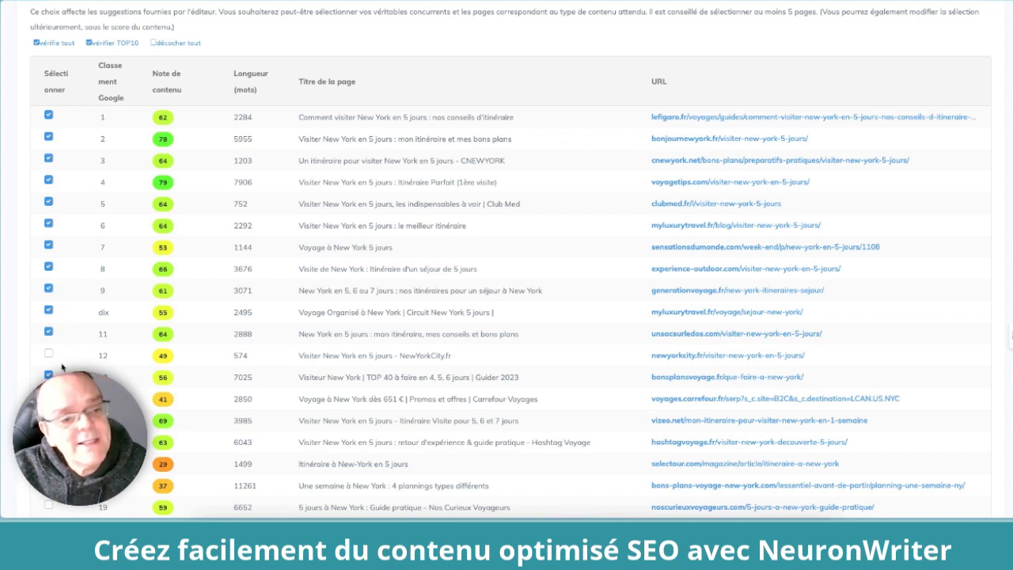
scroll(98, 316, down, 2)
scroll(99, 317, up, 5)
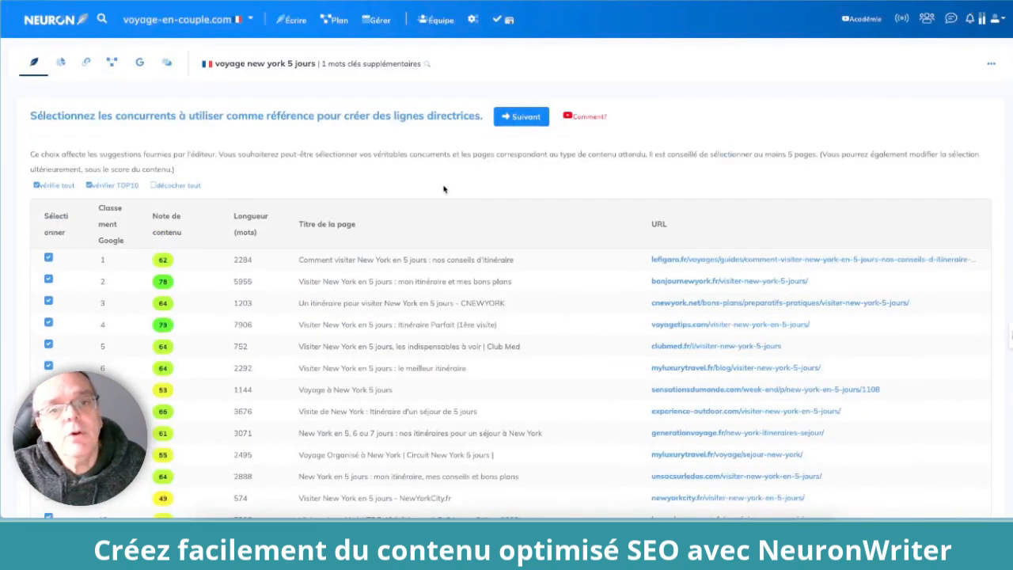
click(515, 125)
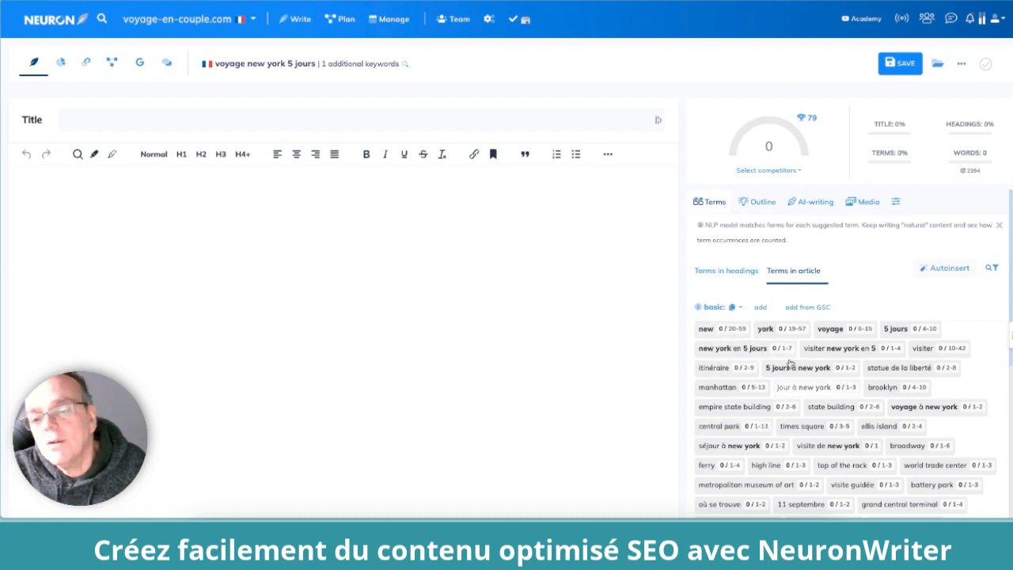
Examine the editor's suggested basic and extended terms, the competitor selection options and the competitors' content score benchmarks
scroll(827, 364, down, 10)
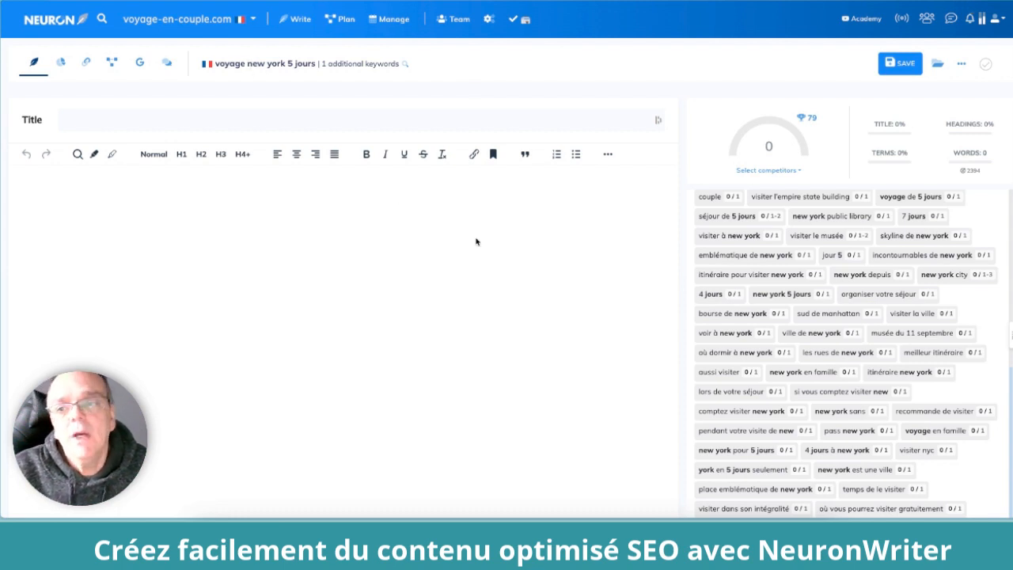
scroll(752, 356, up, 3)
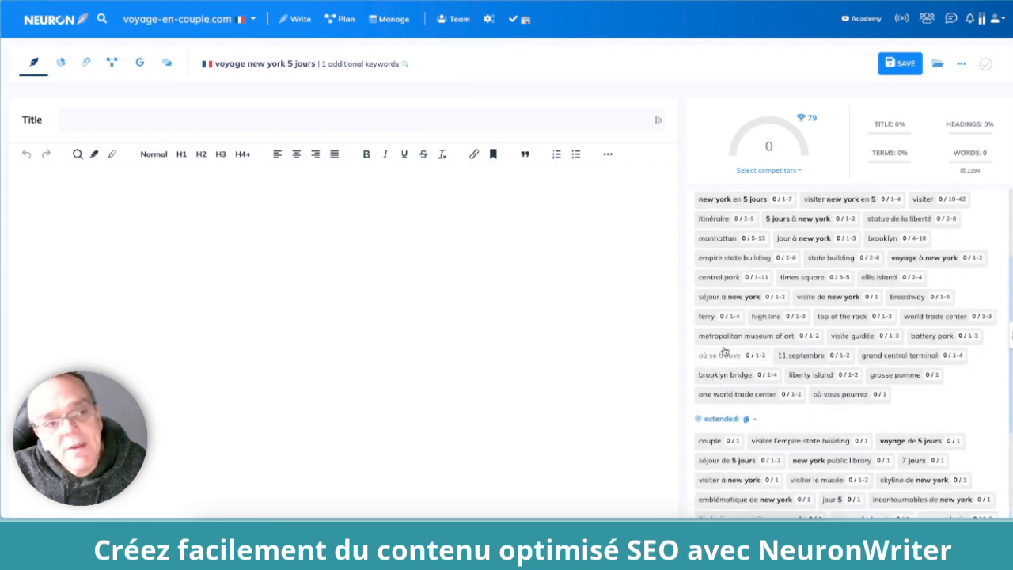
scroll(736, 300, up, 1)
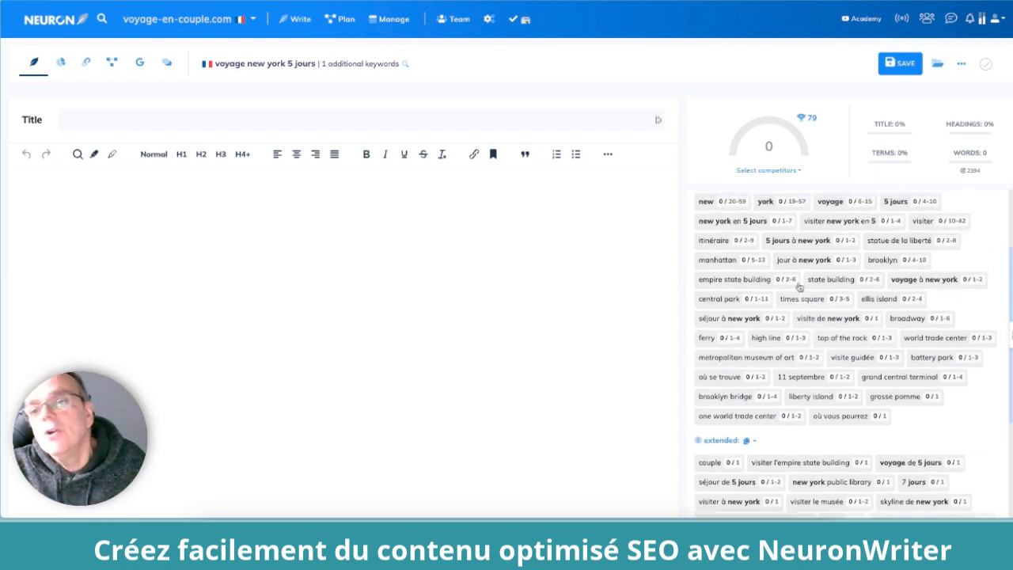
click(766, 171)
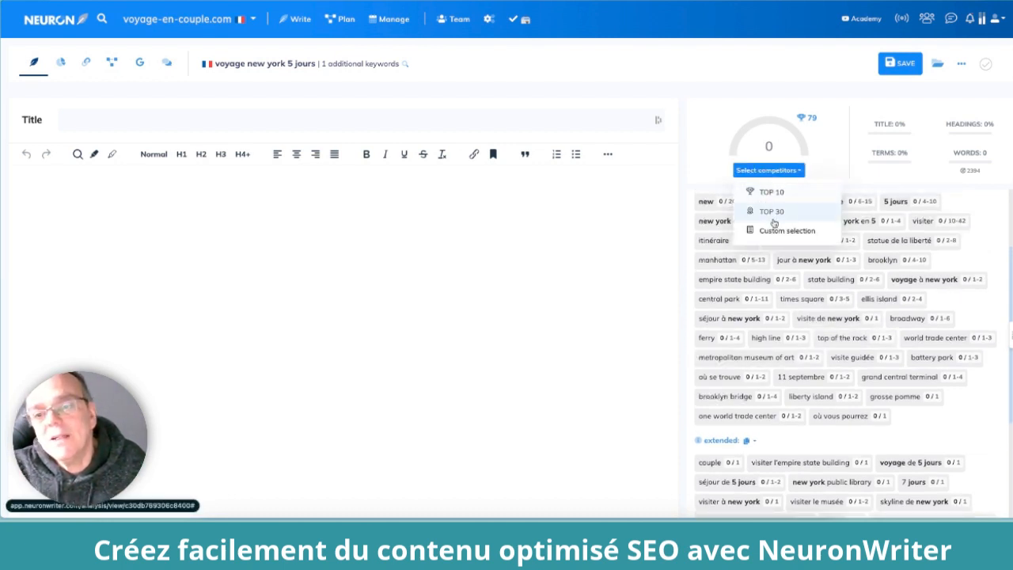
click(706, 160)
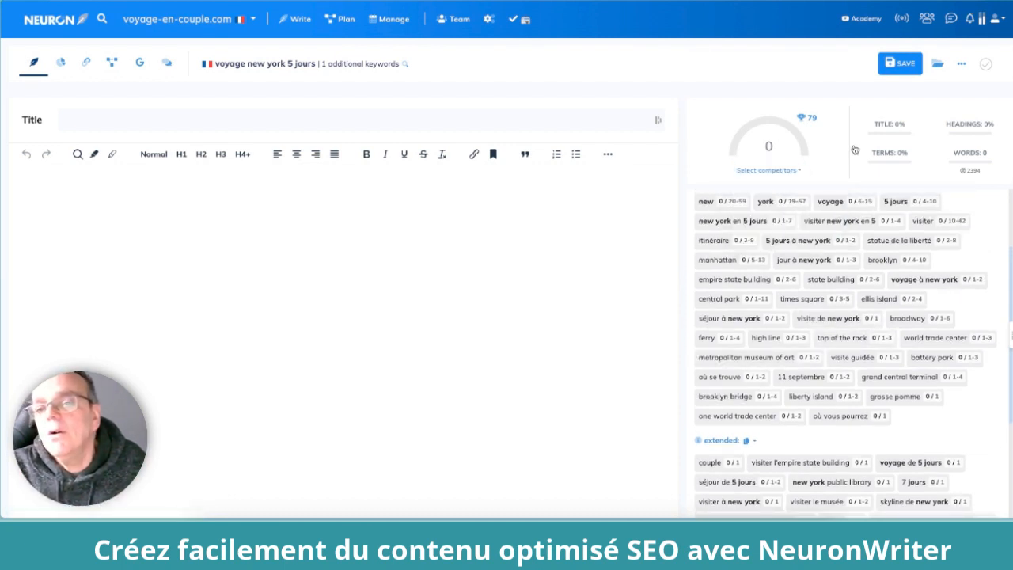
mouse_move(815, 128)
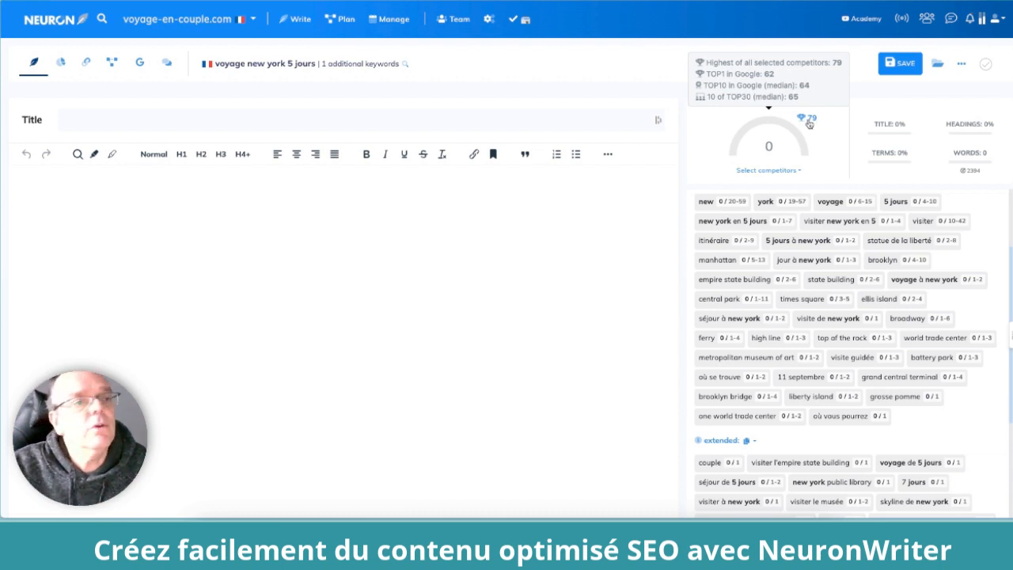
Update the competitors' Moz metrics in the TOP Analysis and reopen the analysis
click(61, 64)
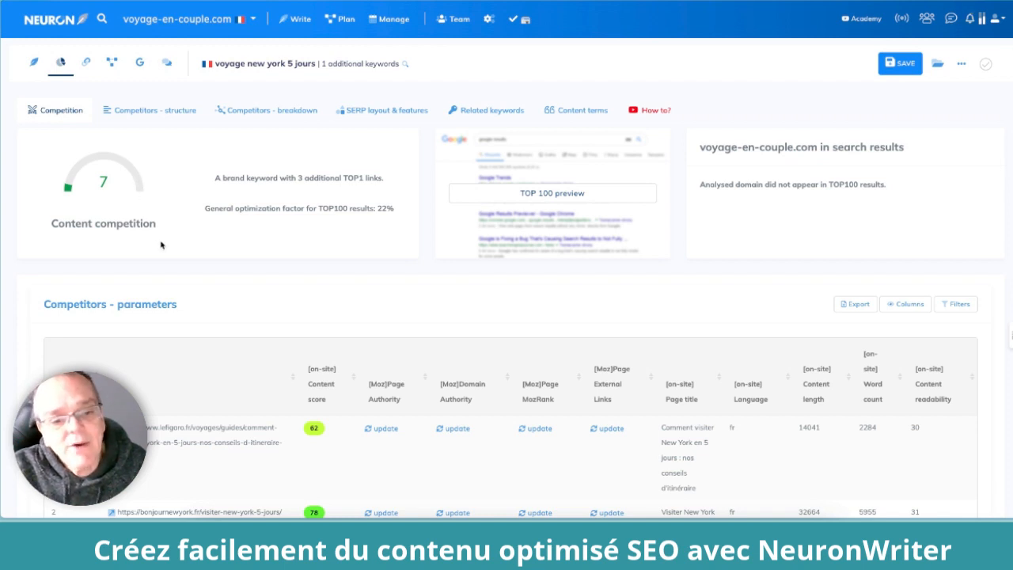
scroll(161, 245, down, 2)
double_click(381, 262)
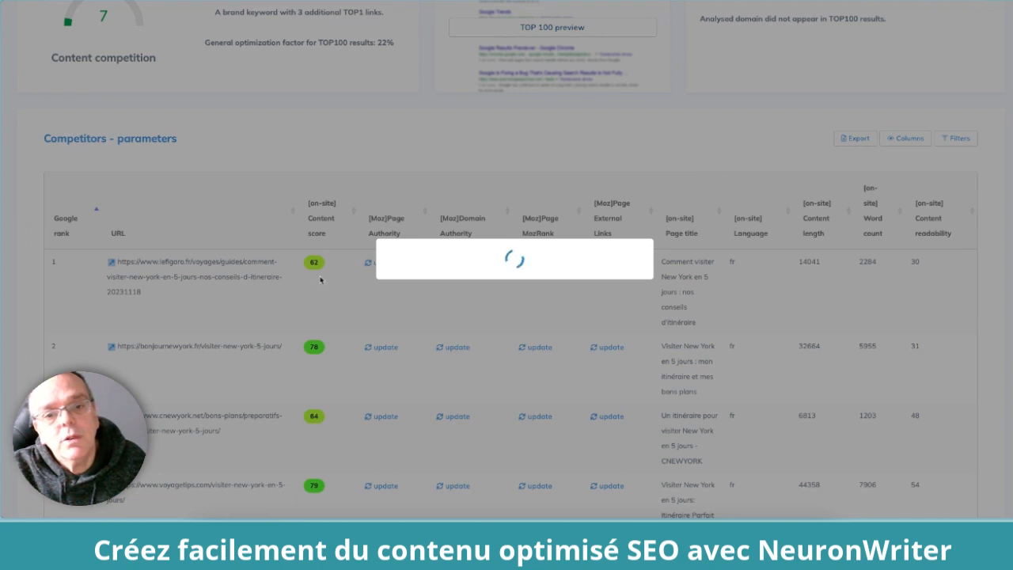
click(475, 328)
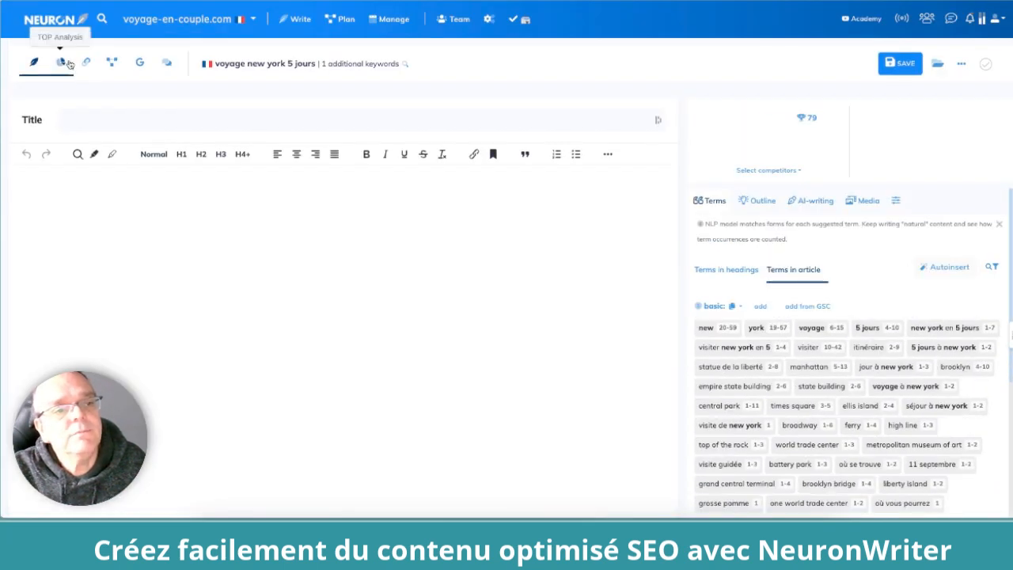
click(68, 64)
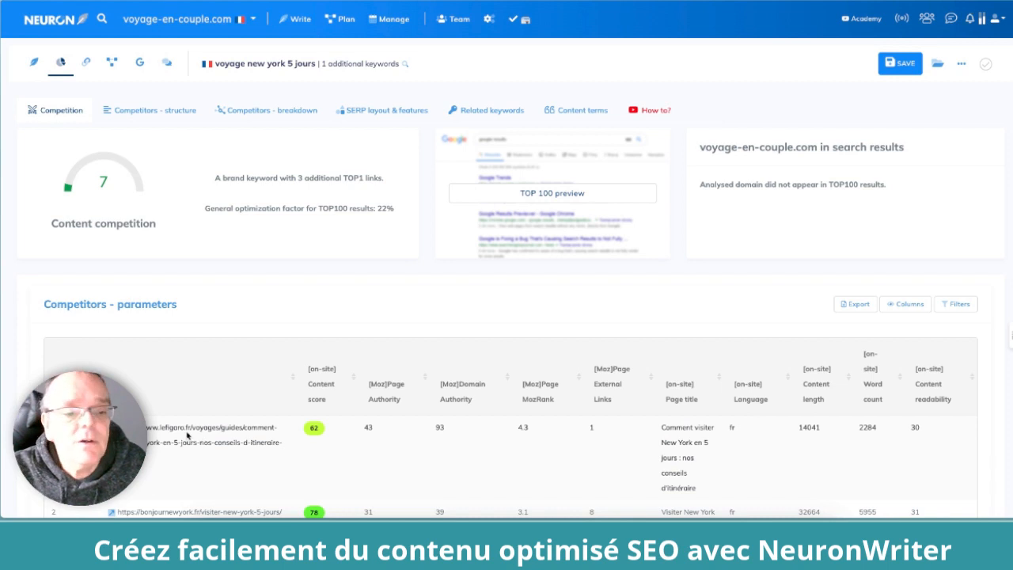
Review the competitors' parameters table and the overview of their H1, H2 and H3 heading structures
scroll(190, 436, down, 2)
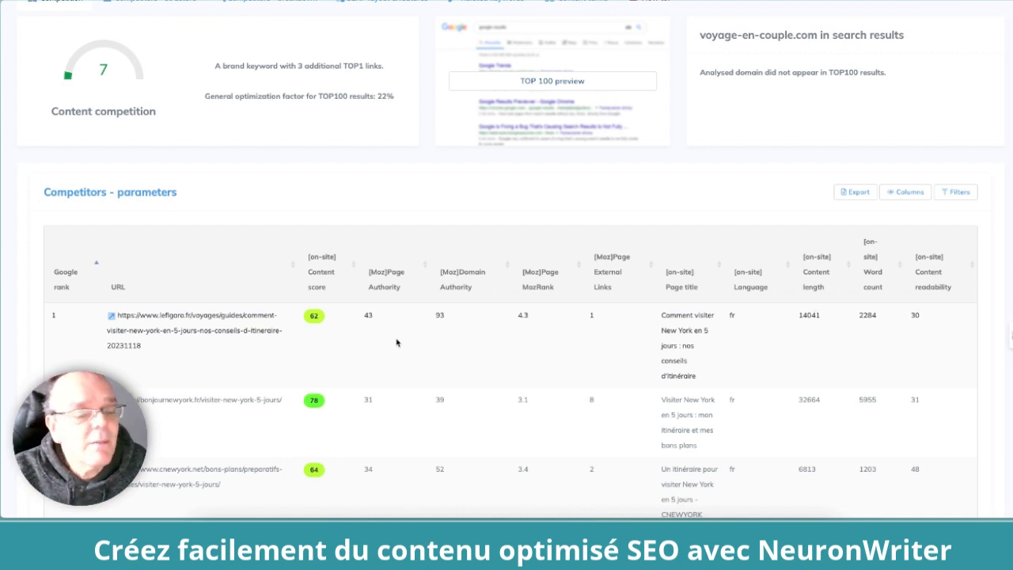
scroll(396, 342, down, 1)
scroll(396, 325, up, 3)
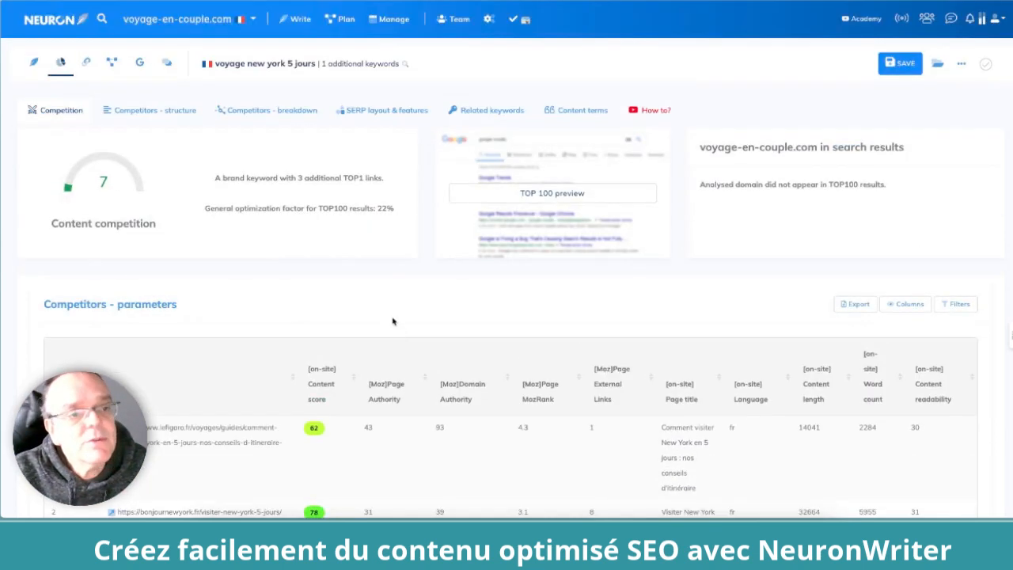
click(126, 111)
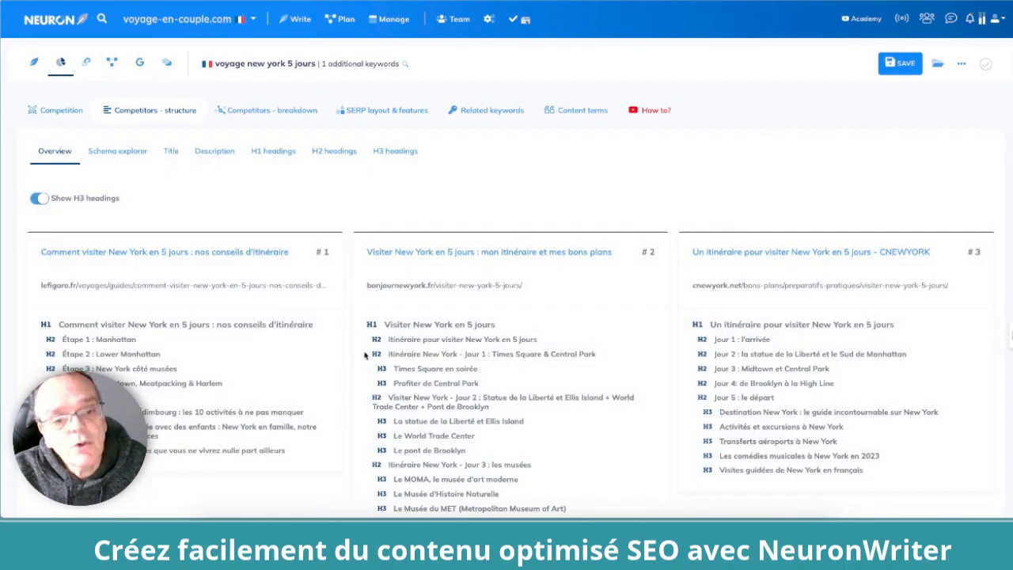
scroll(416, 460, down, 5)
scroll(415, 460, up, 5)
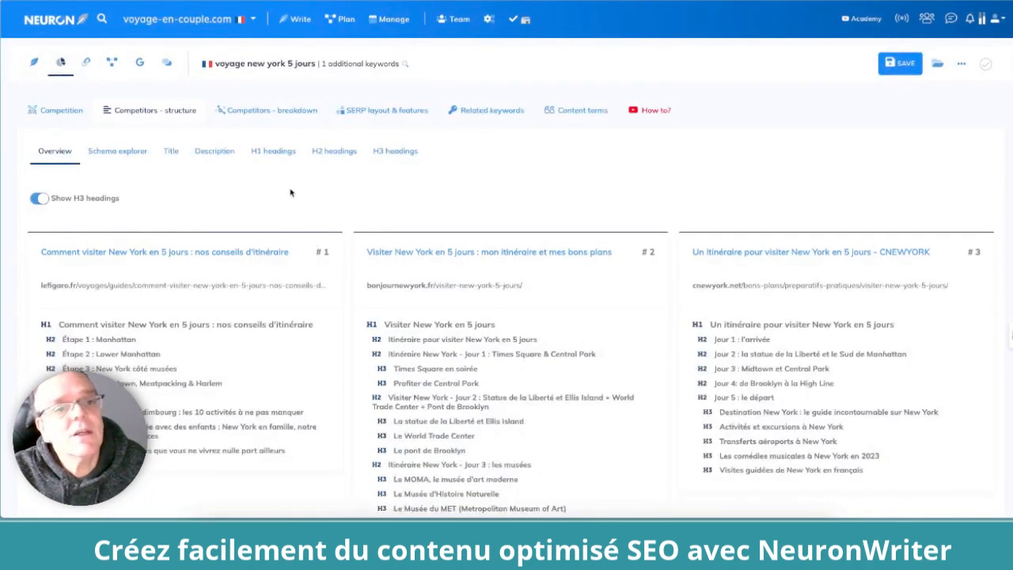
Chart the competitors' [Moz] Page Authority in the competitors breakdown
click(255, 115)
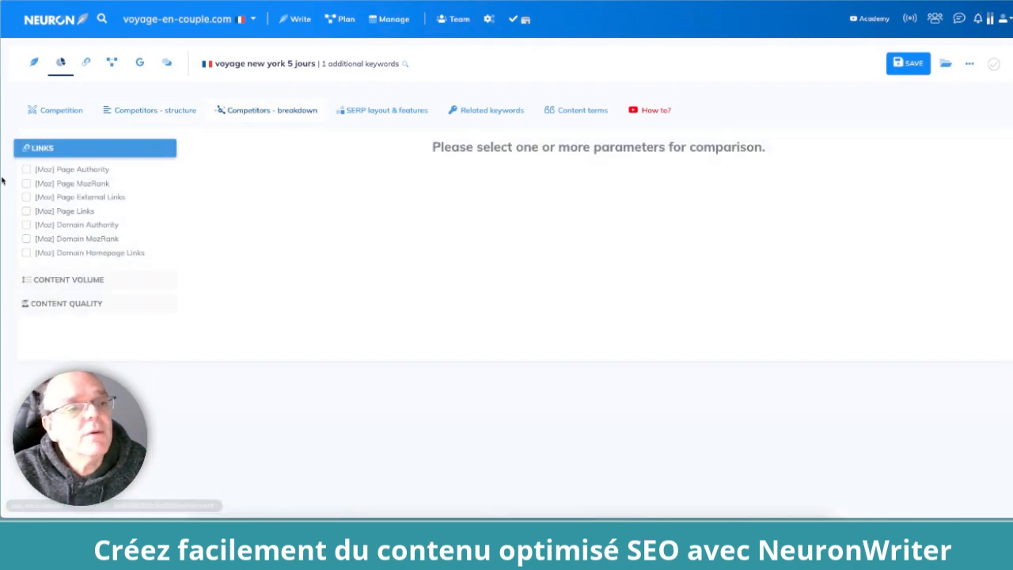
click(25, 170)
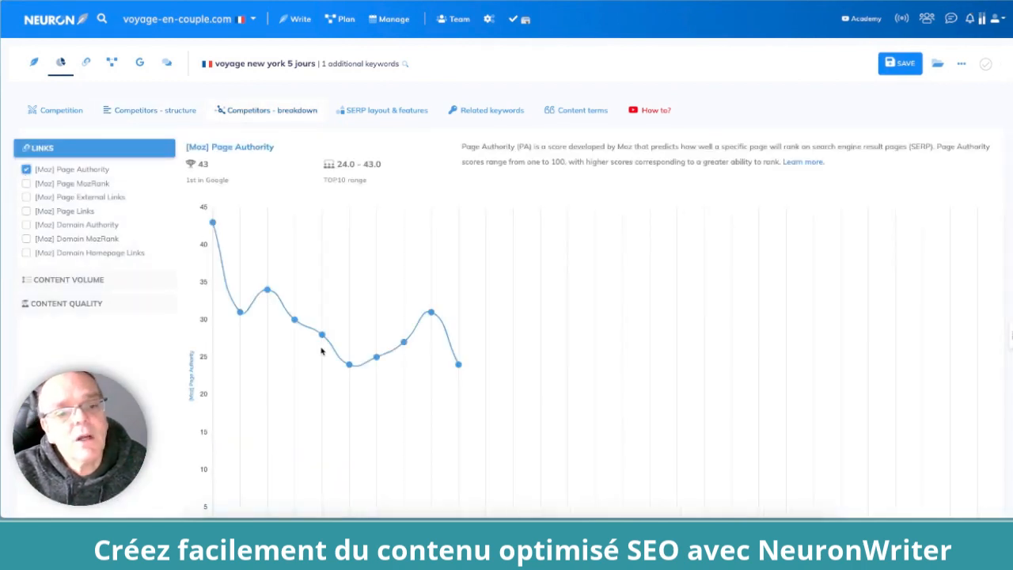
Compare the competitors' [Moz] Page MozRank, Page Links and Page External Links on the chart, and clear all link metrics
click(26, 184)
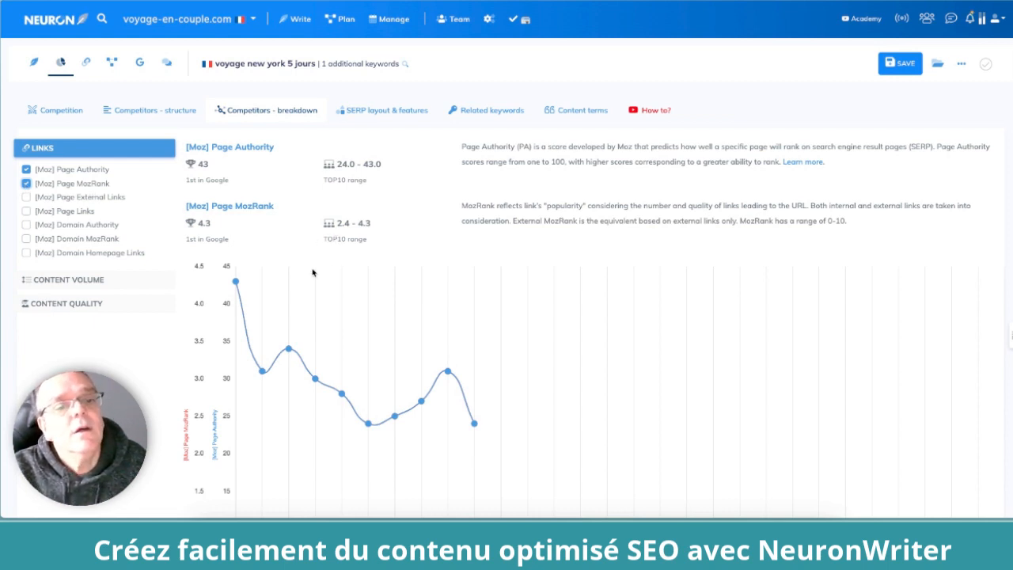
click(26, 184)
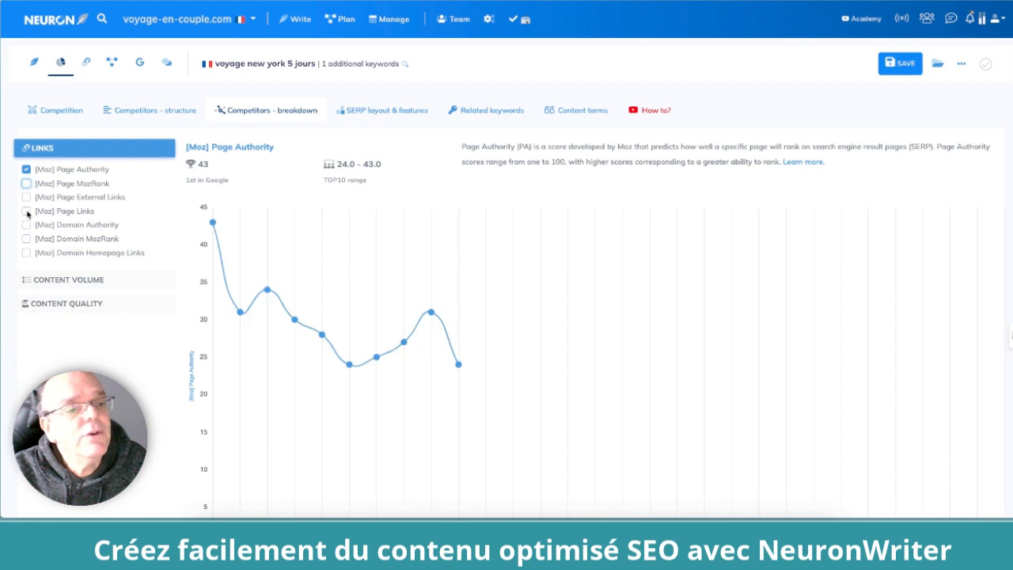
click(26, 211)
click(26, 197)
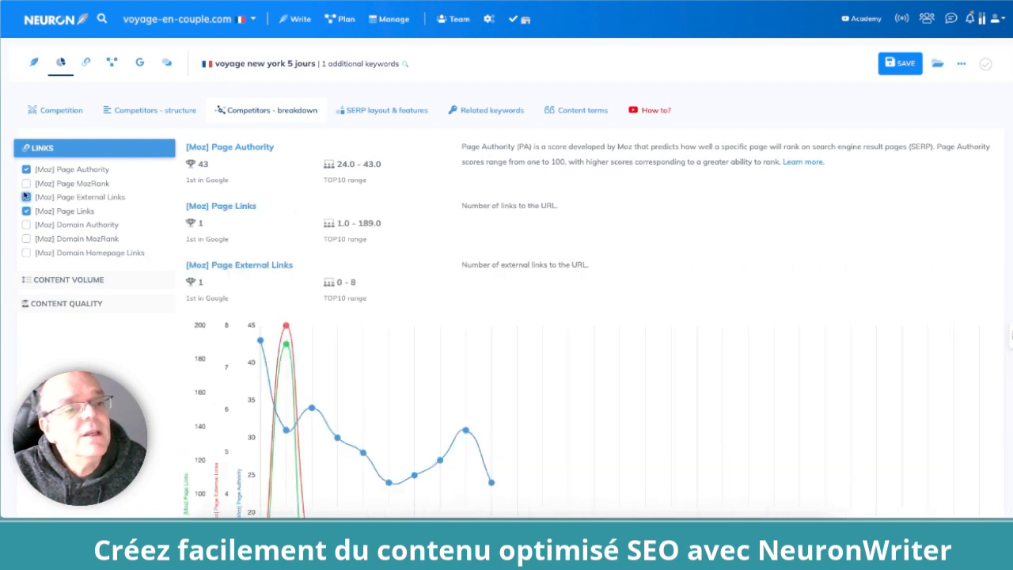
click(26, 184)
click(26, 197)
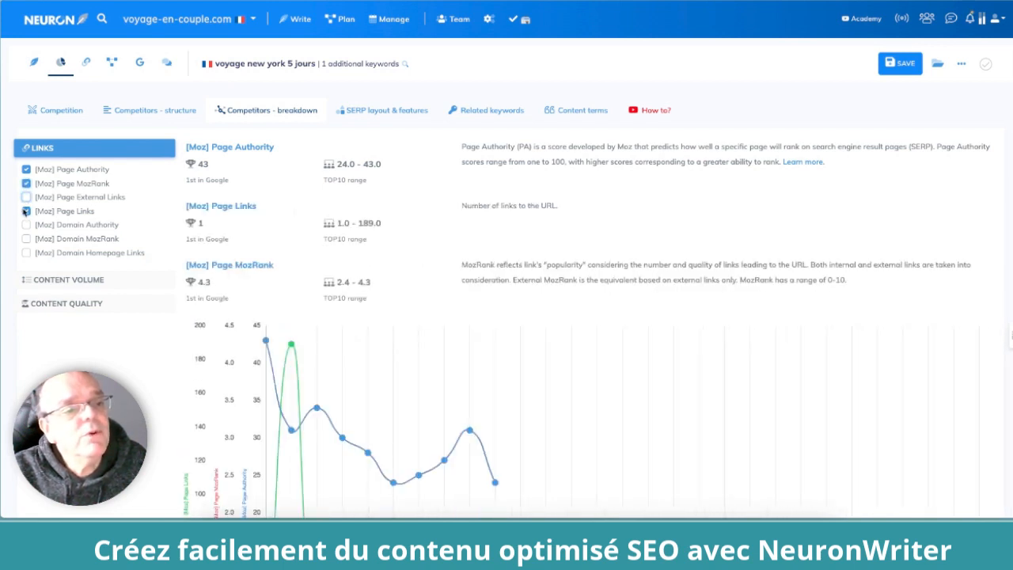
click(26, 211)
click(26, 184)
click(26, 169)
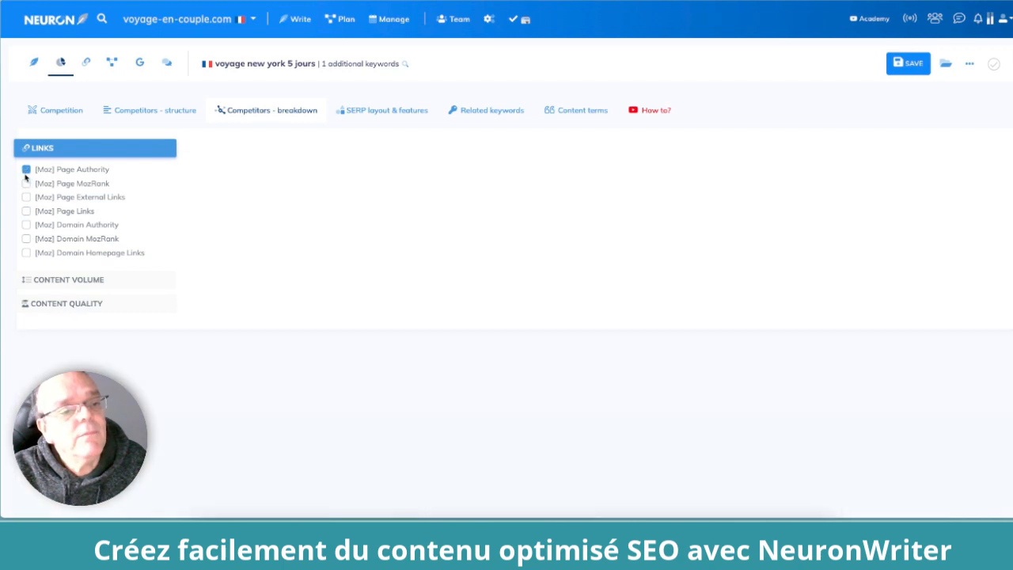
Chart the competitors' article content length in characters, switch it to words, and inspect individual competitors' points
click(38, 281)
click(27, 194)
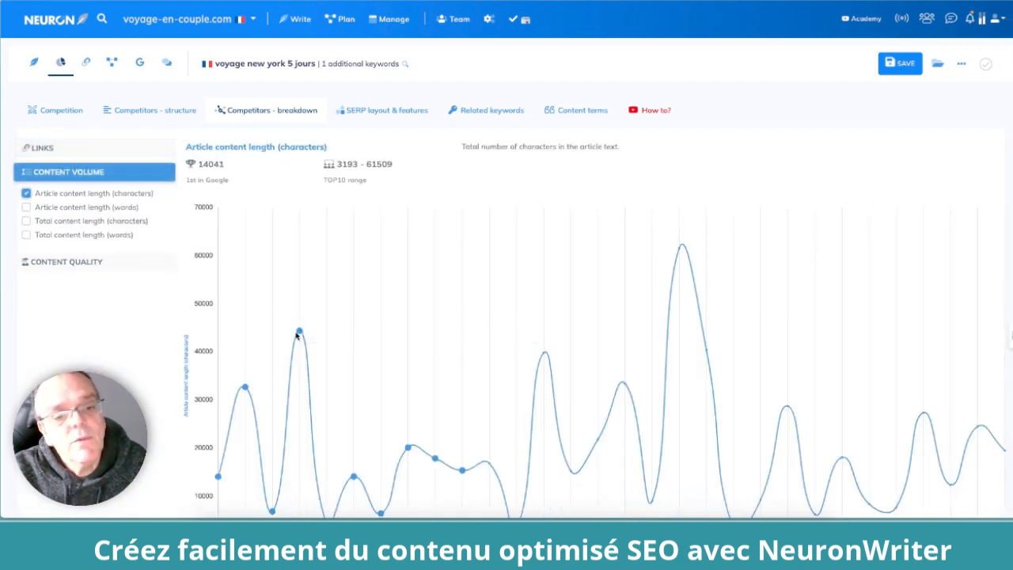
mouse_move(300, 336)
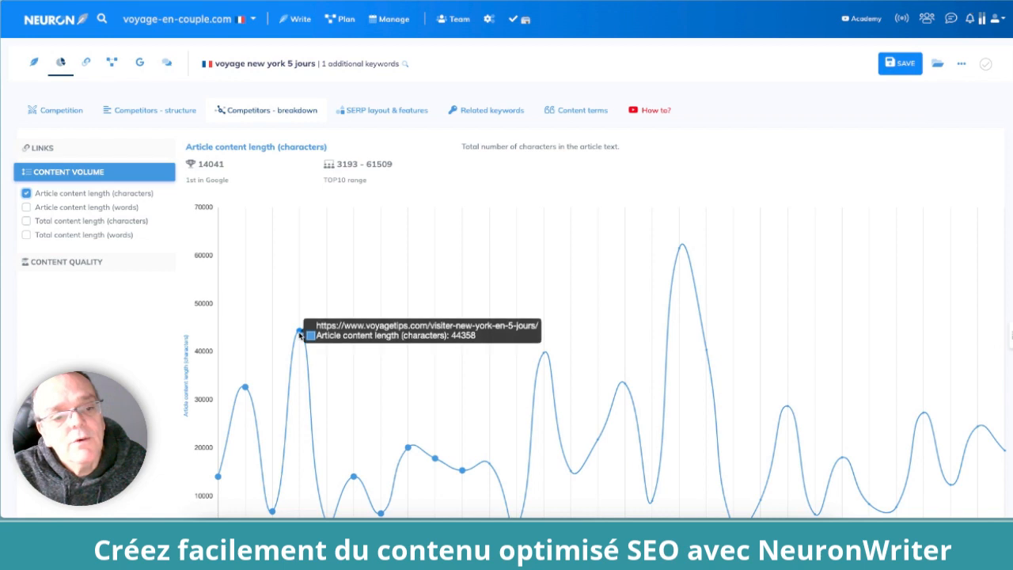
click(27, 194)
click(27, 207)
mouse_move(299, 324)
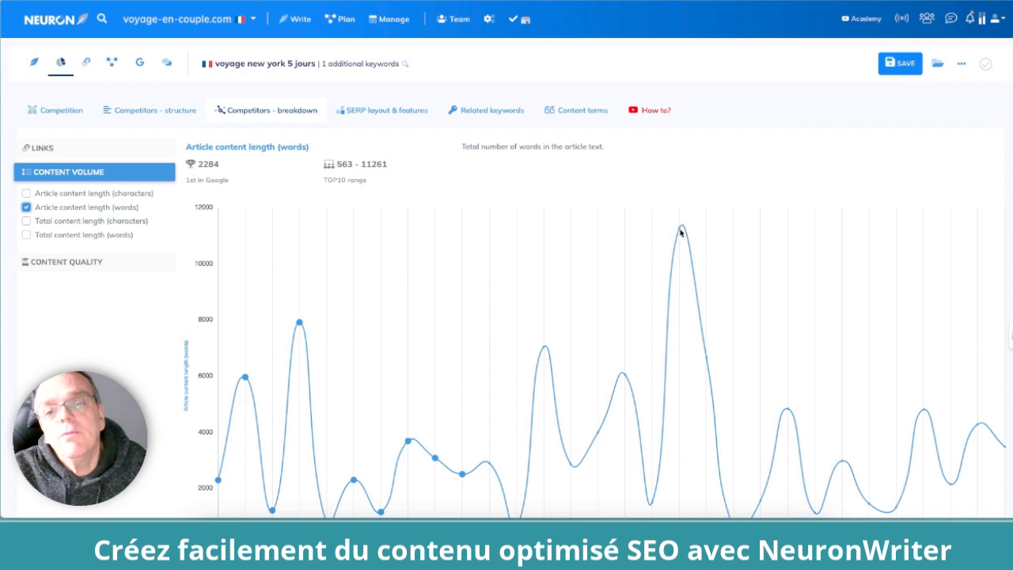
Review the SERP and on-site features of the ranking pages, and the related searches and related keywords
click(357, 121)
scroll(534, 228, down, 2)
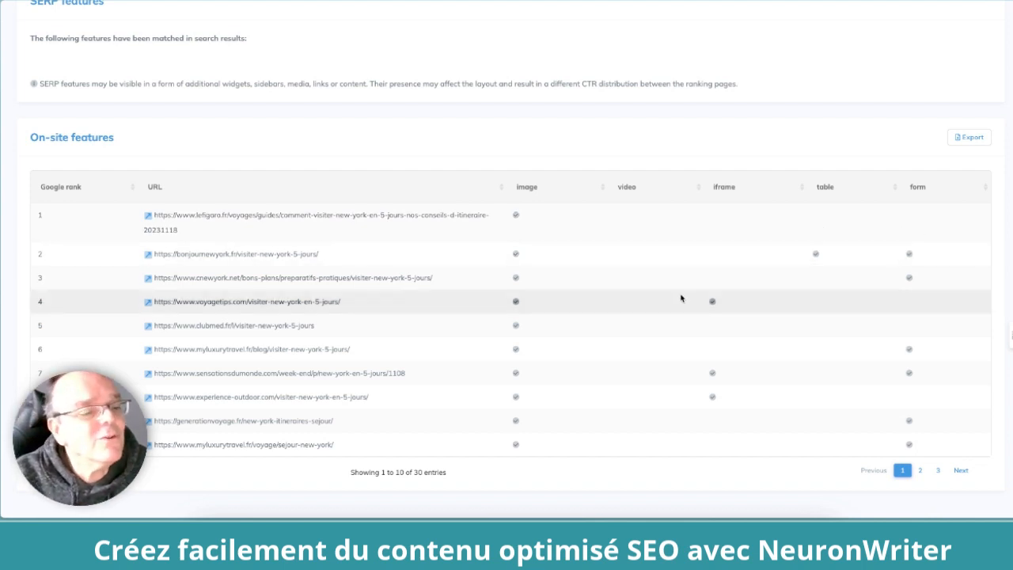
scroll(679, 293, up, 2)
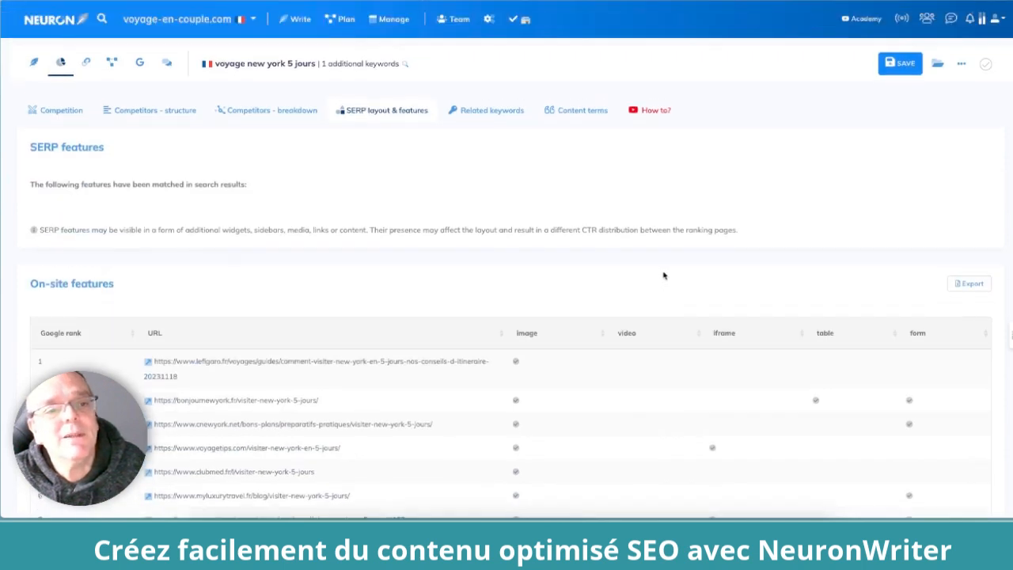
click(480, 112)
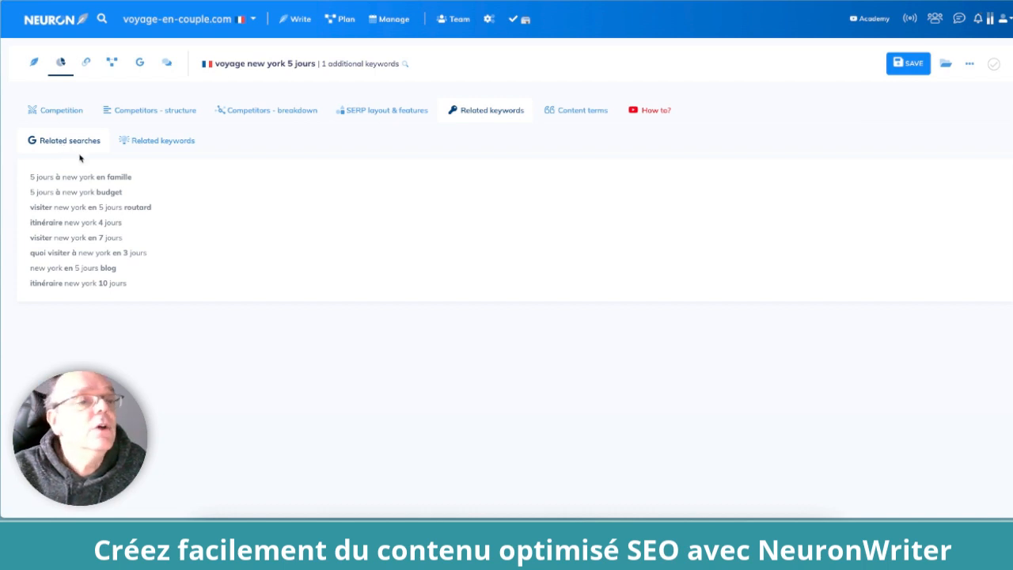
click(149, 146)
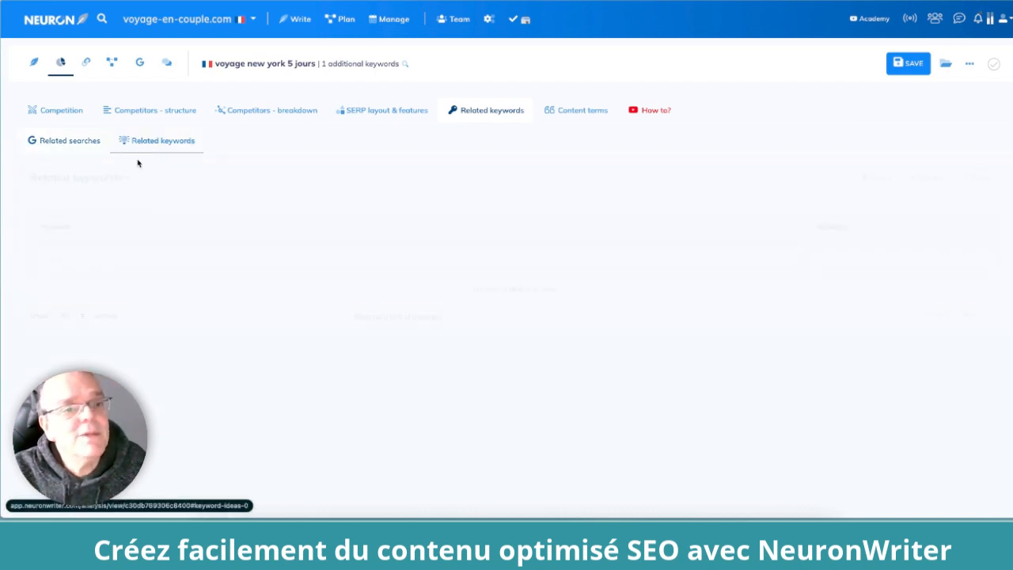
click(89, 144)
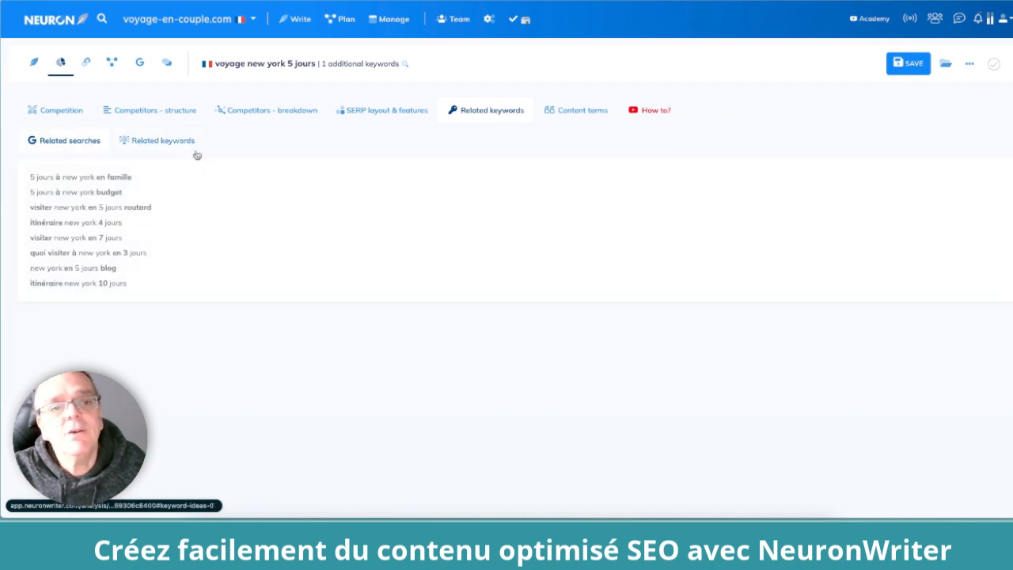
View the query's internal links, content ideas, Search Console and comments sections, and return to the content editor
click(86, 62)
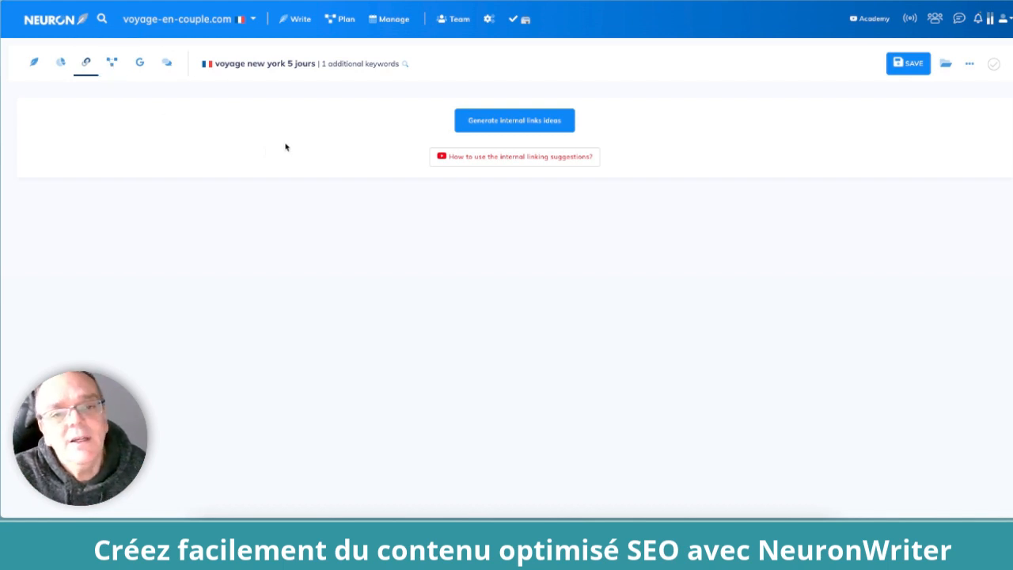
click(111, 62)
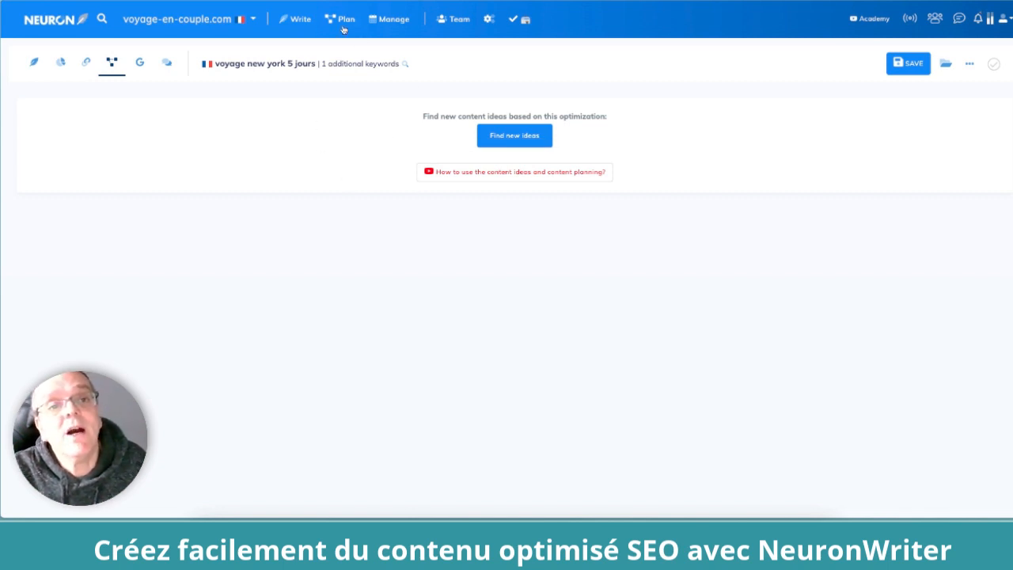
click(140, 68)
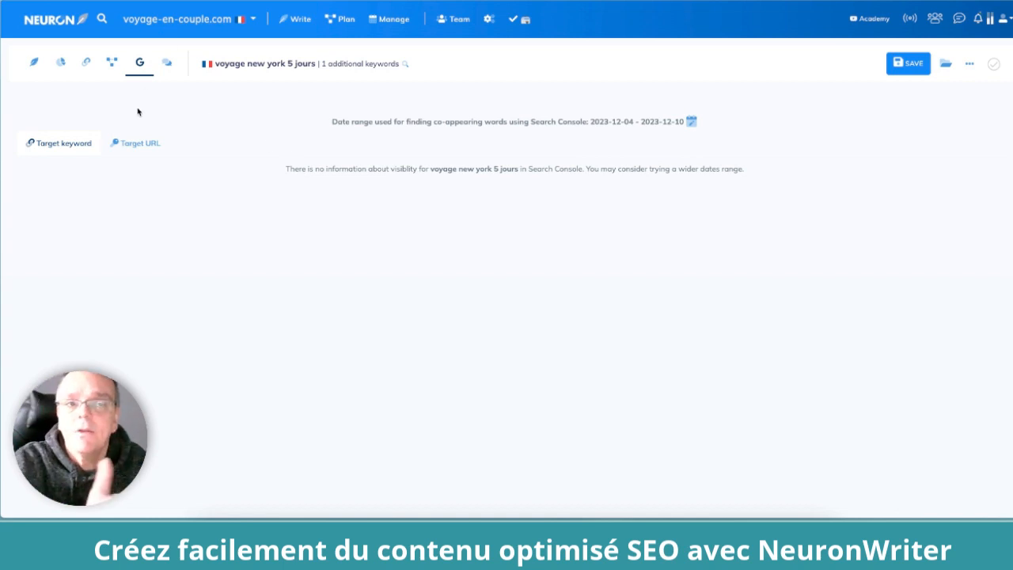
click(34, 65)
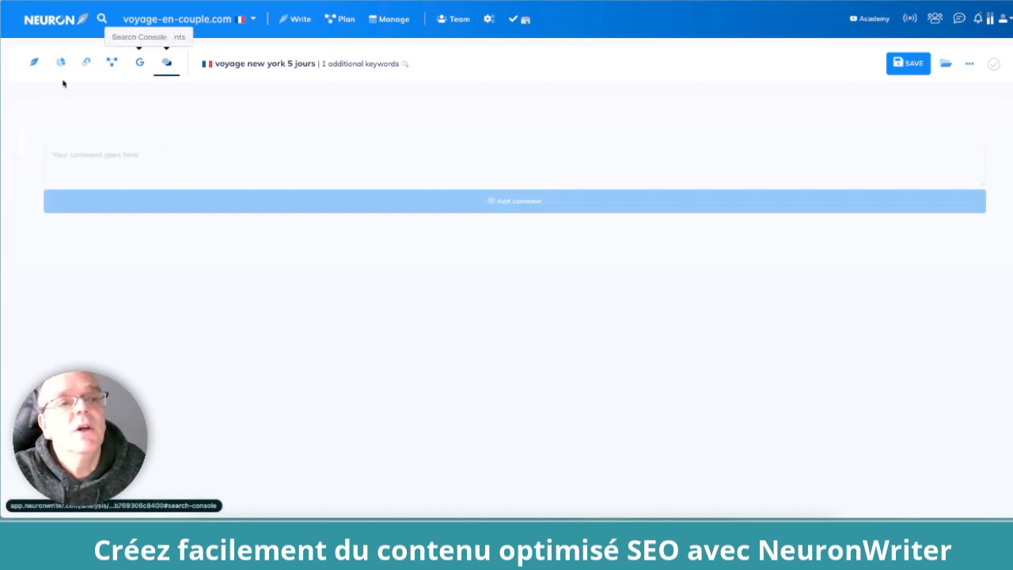
Return to the project's home and add the status "A faire" to the "voyage new york 5 jours" analysis
click(158, 21)
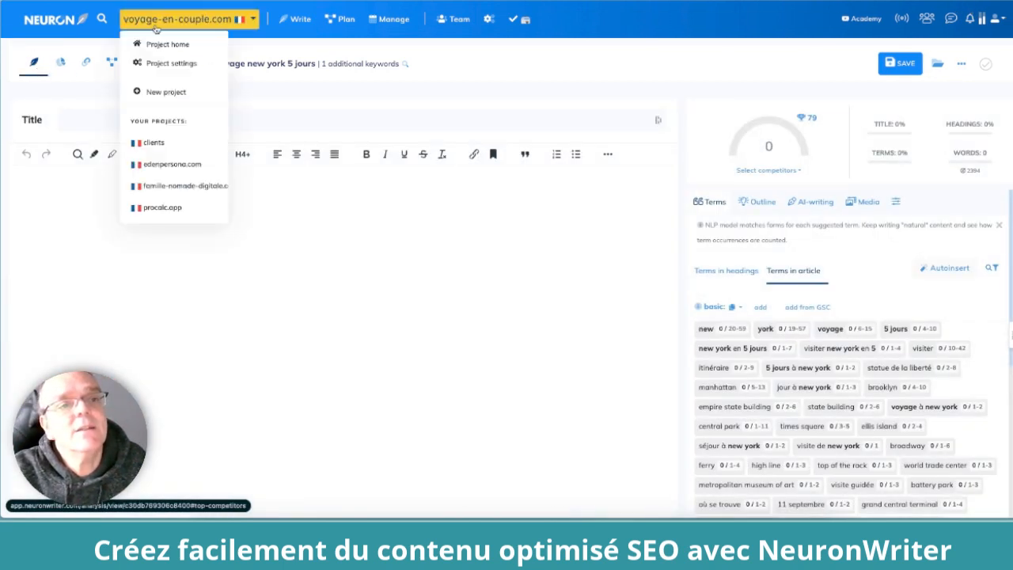
click(155, 45)
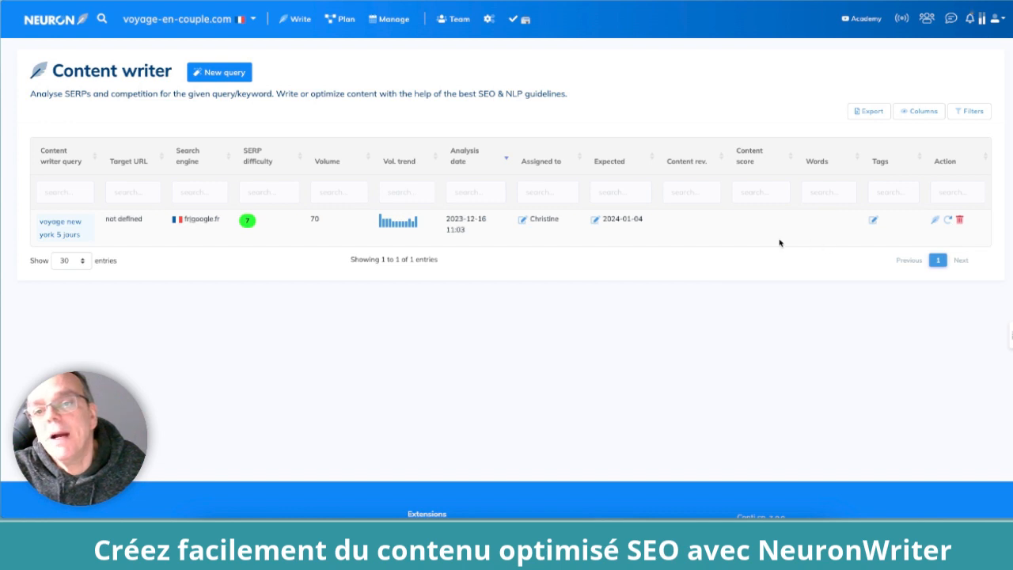
click(873, 220)
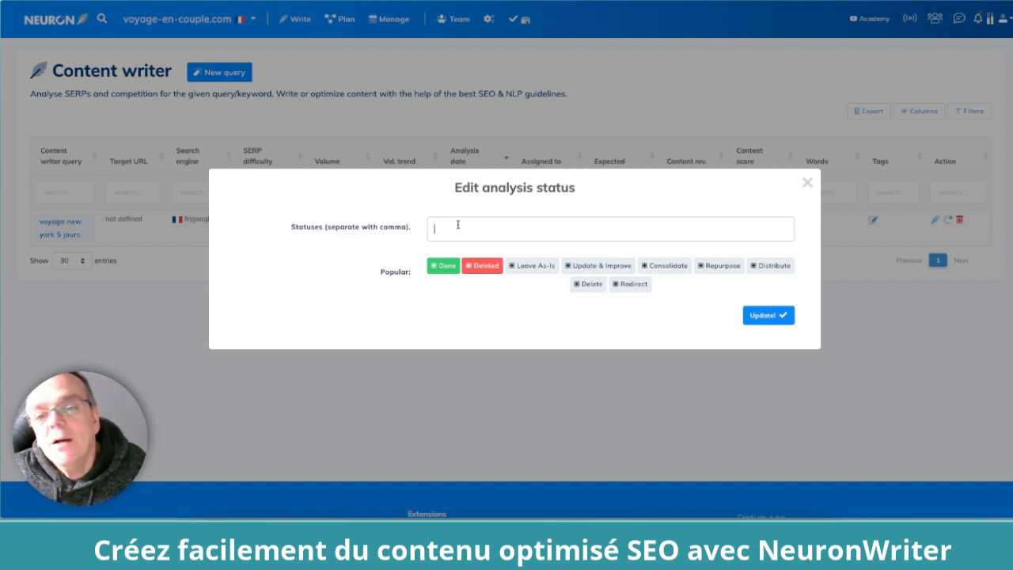
text(A faire)
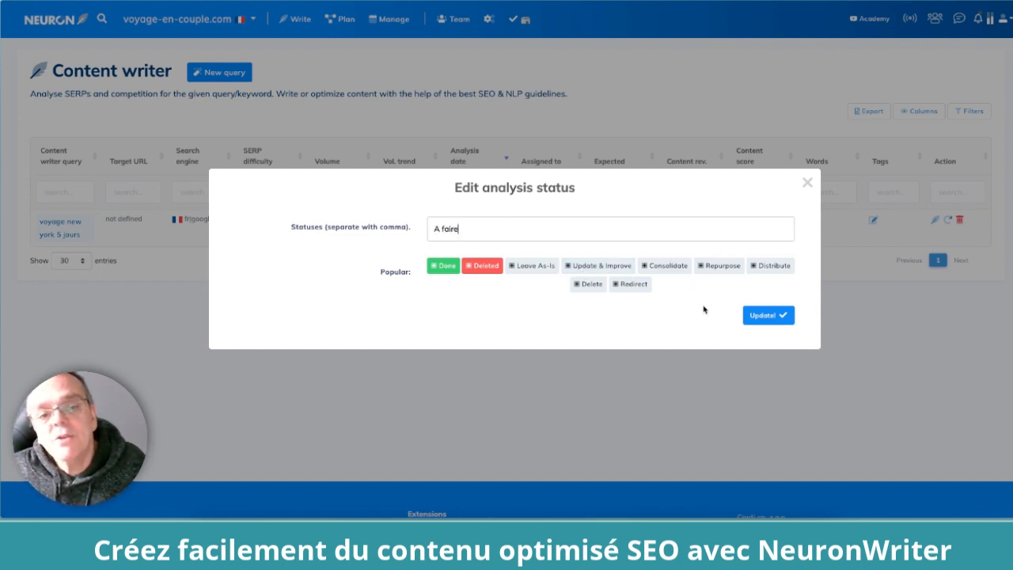
key(Return)
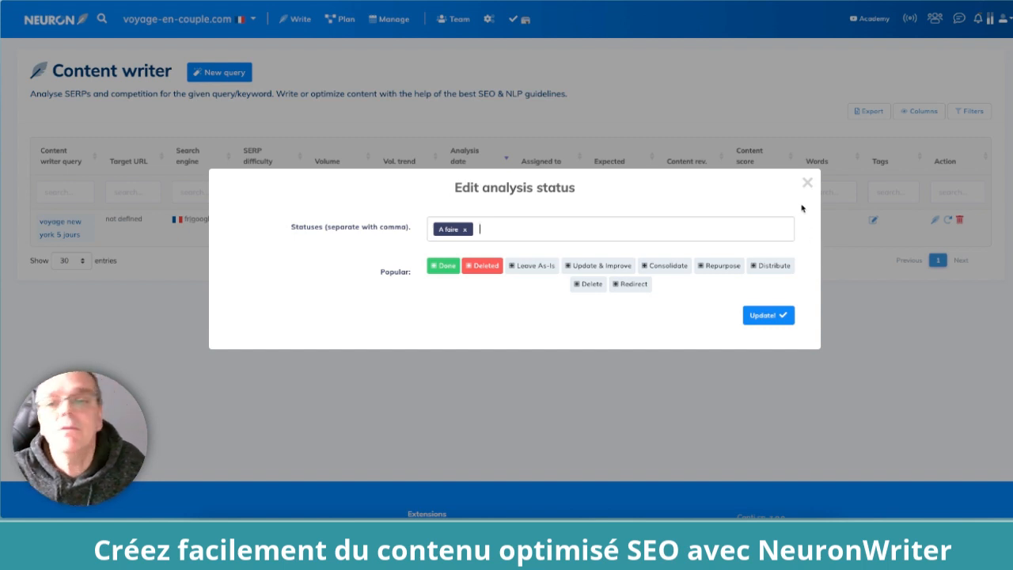
click(769, 315)
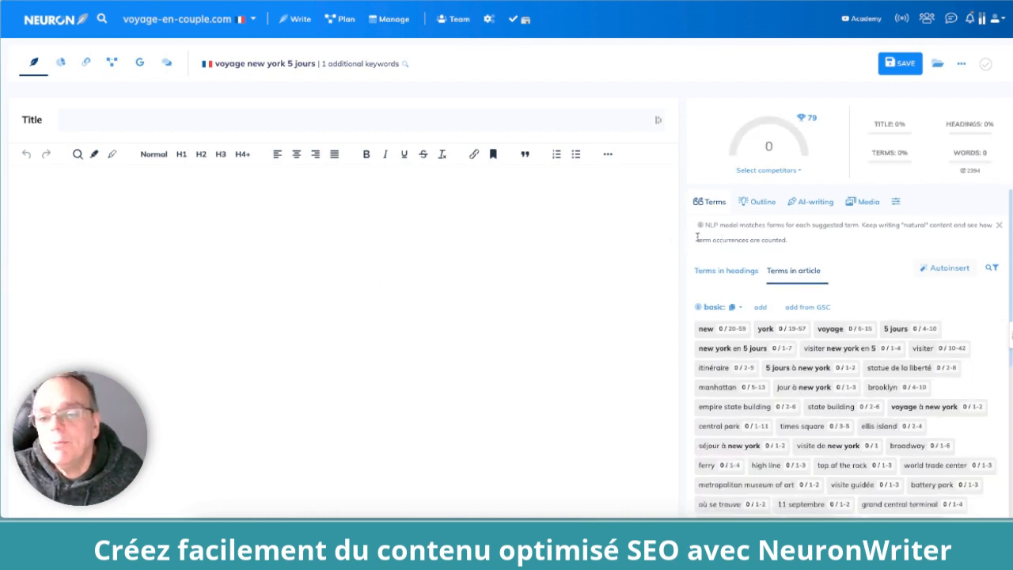
Open the competitors' outlines in the content editor and preview the top-ranked Le Figaro article
click(760, 209)
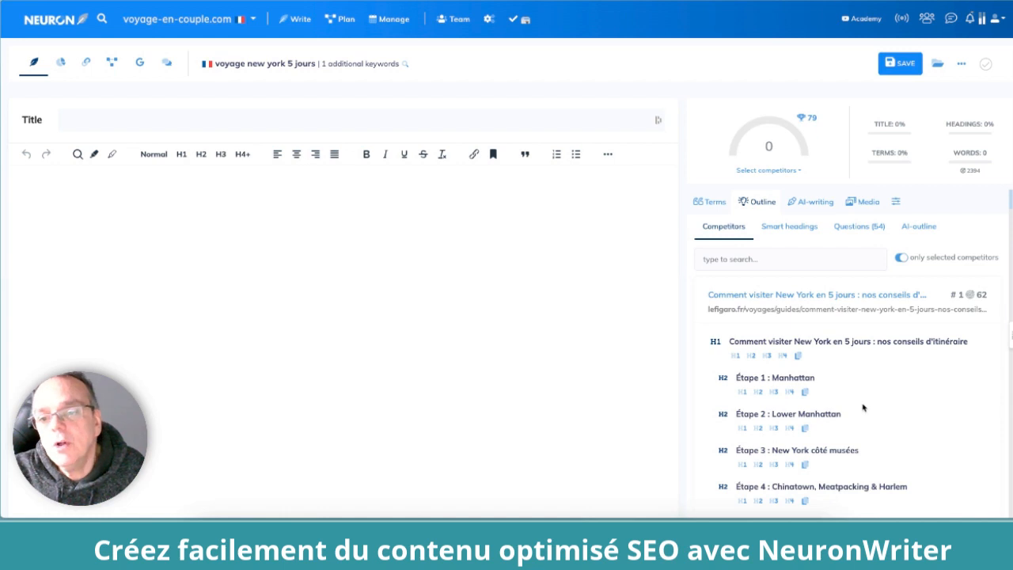
scroll(863, 408, down, 1)
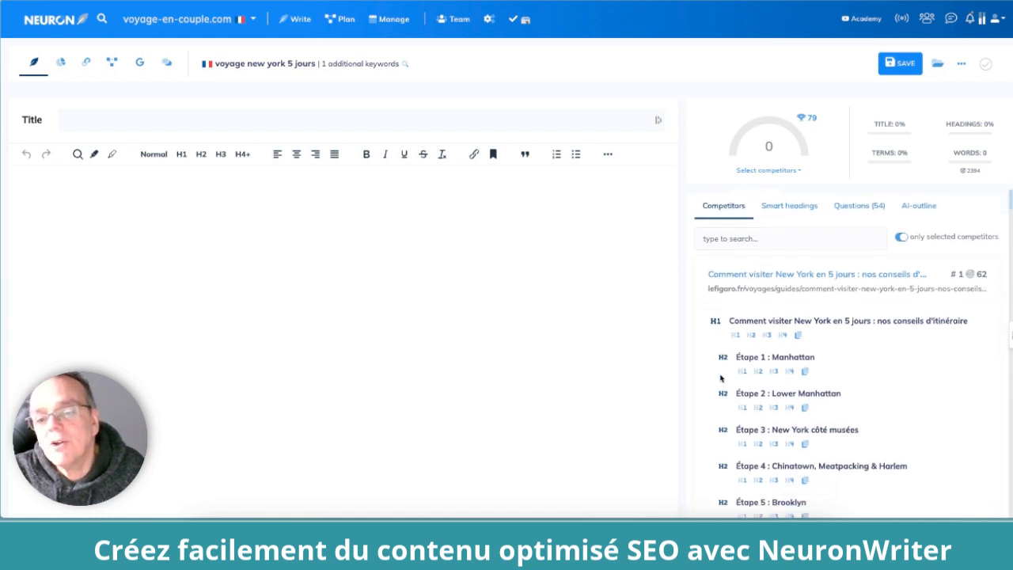
click(901, 278)
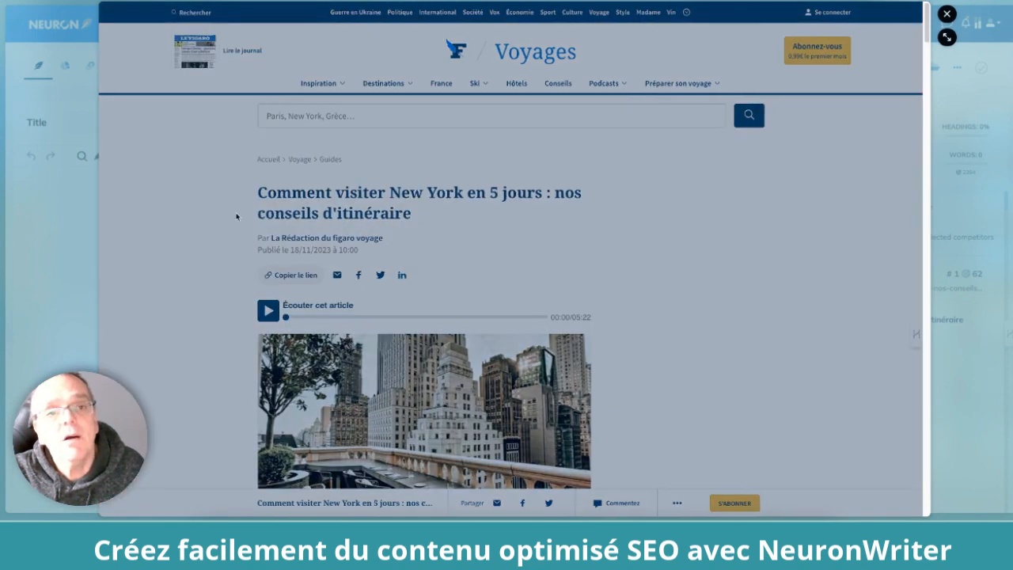
click(491, 383)
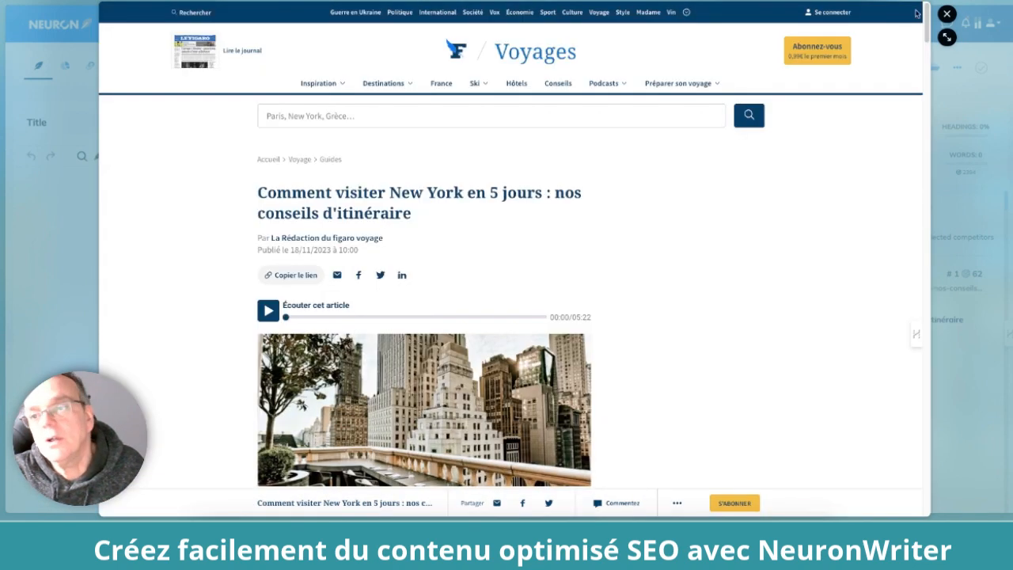
click(941, 50)
Browse the other competitors' headings, the suggested smart headings and the list of questions for the outline
scroll(927, 301, down, 10)
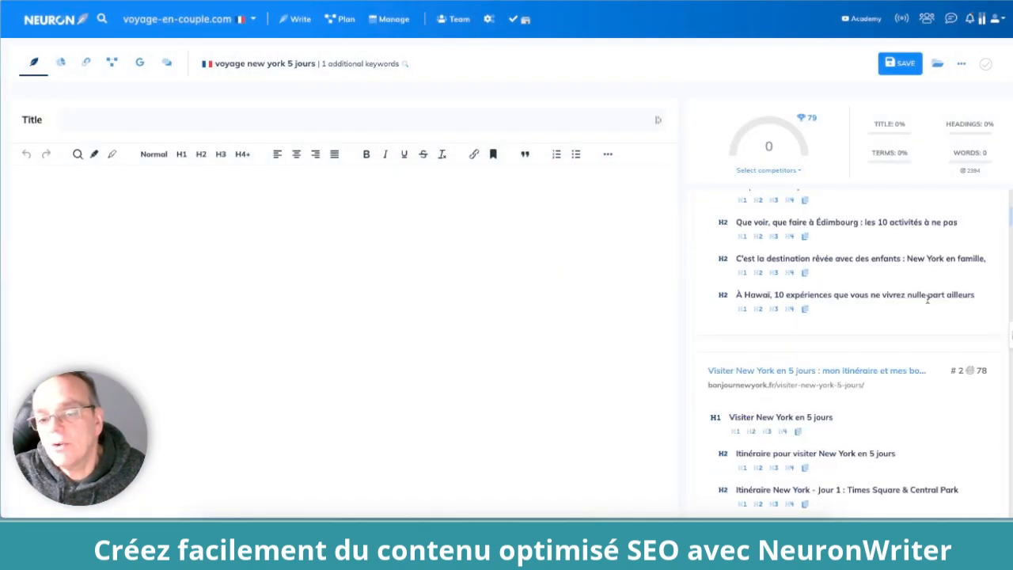
scroll(909, 340, down, 4)
scroll(905, 333, up, 15)
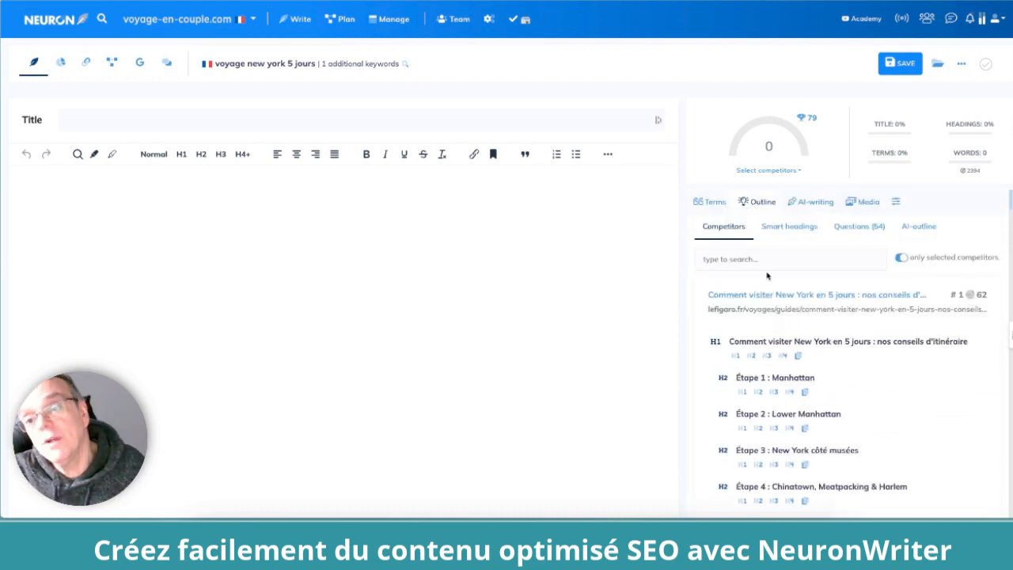
click(751, 257)
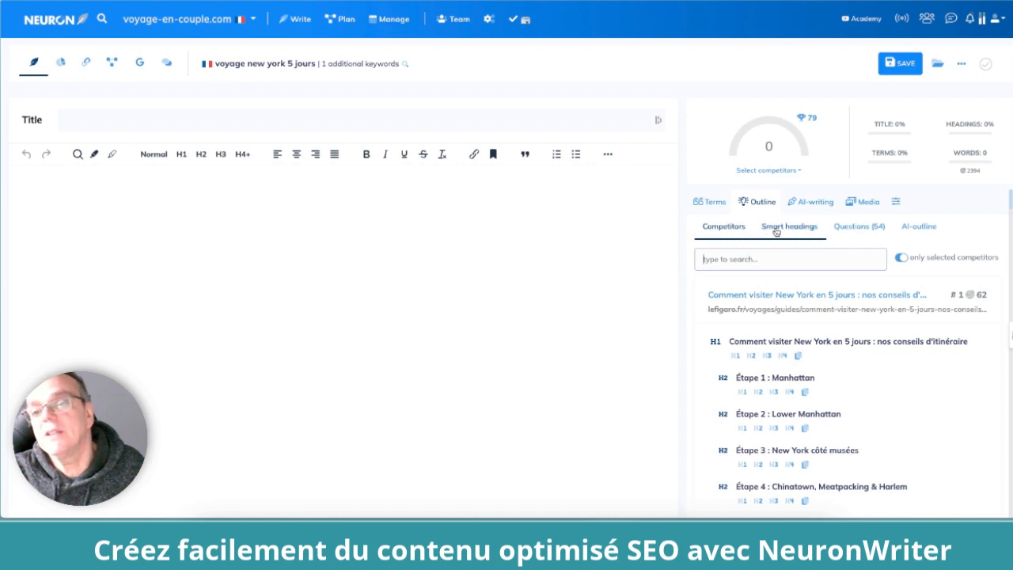
click(779, 230)
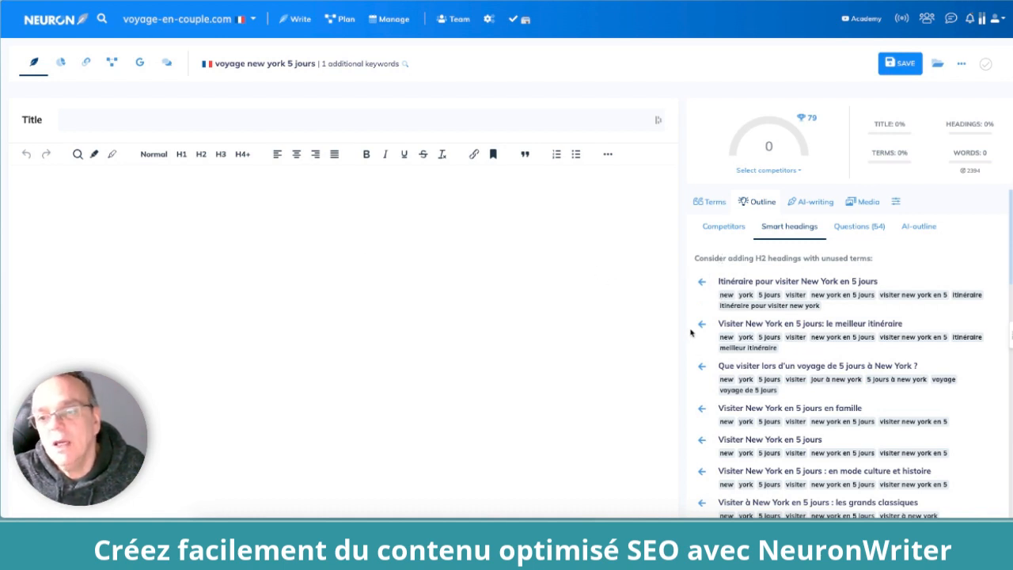
click(859, 227)
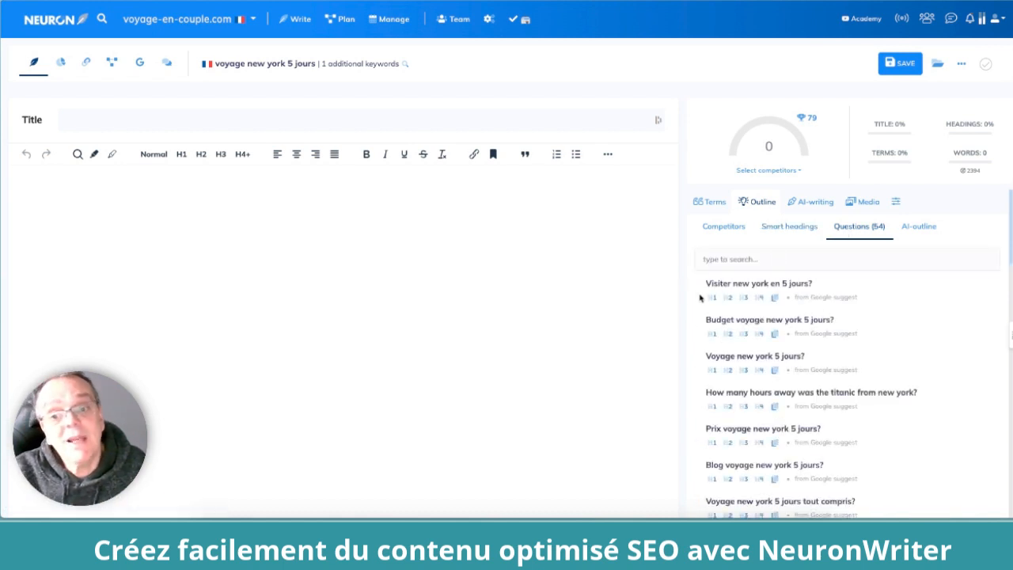
Insert the suggested question "Visiter new york en 5 jours?" as an H2 heading and delete it from the article
click(729, 298)
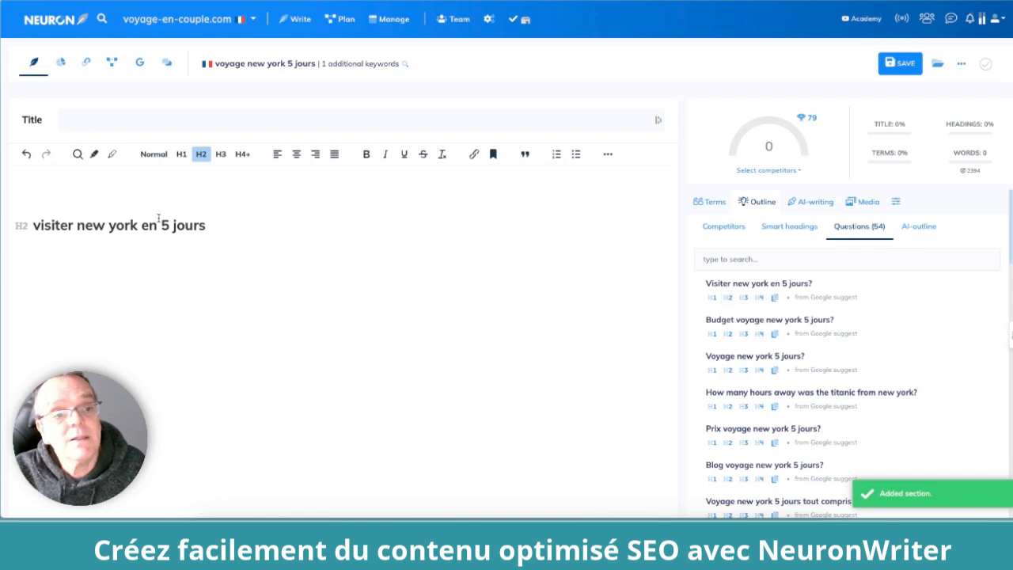
triple_click(129, 238)
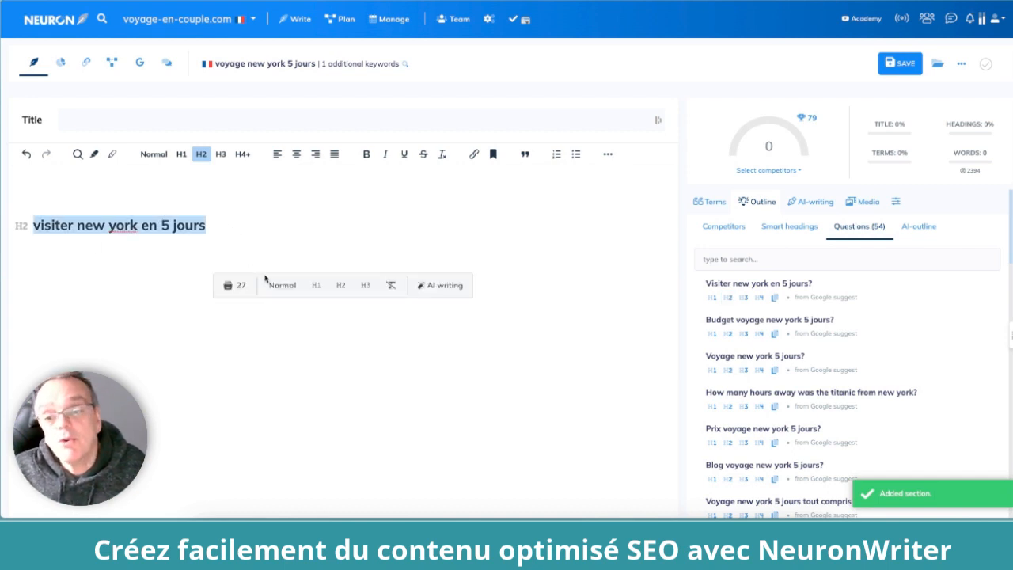
key(BackSpace)
key(BackSpace)
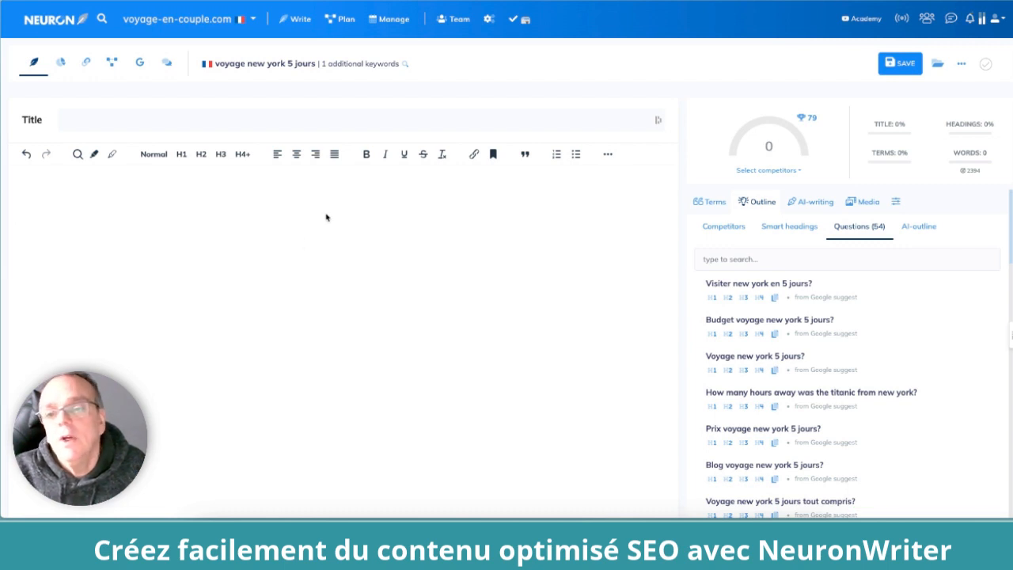
click(918, 229)
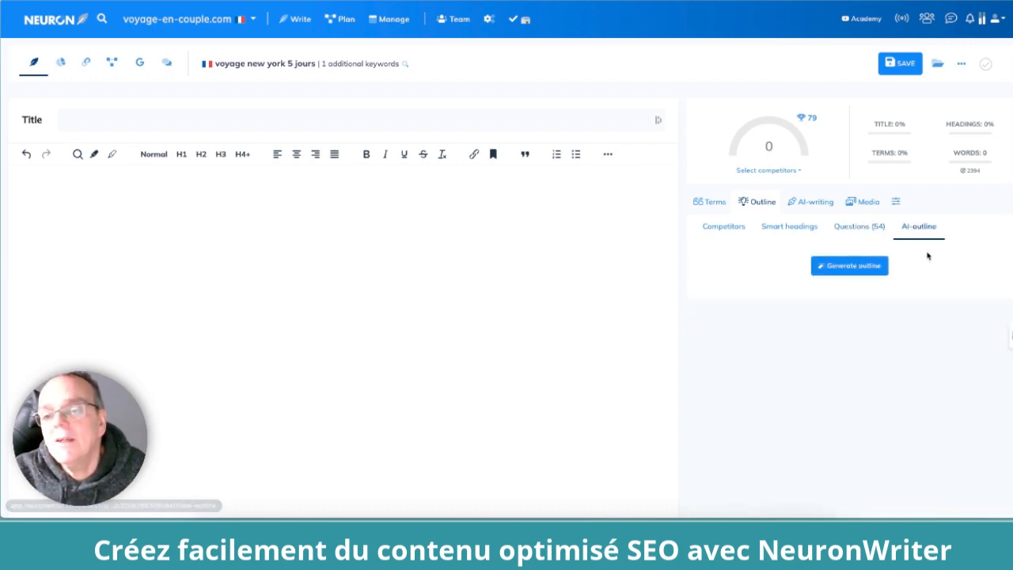
click(830, 267)
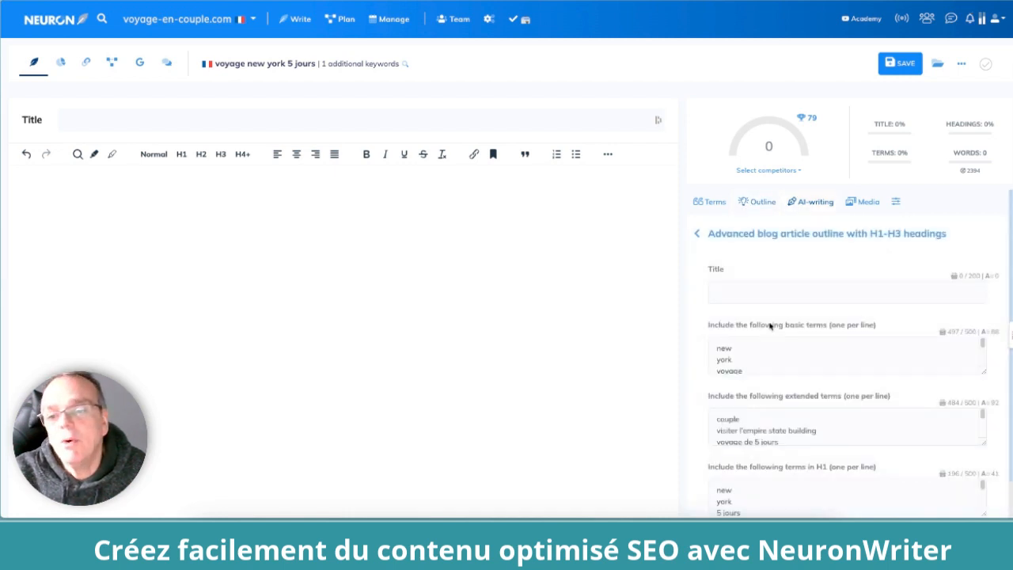
click(698, 224)
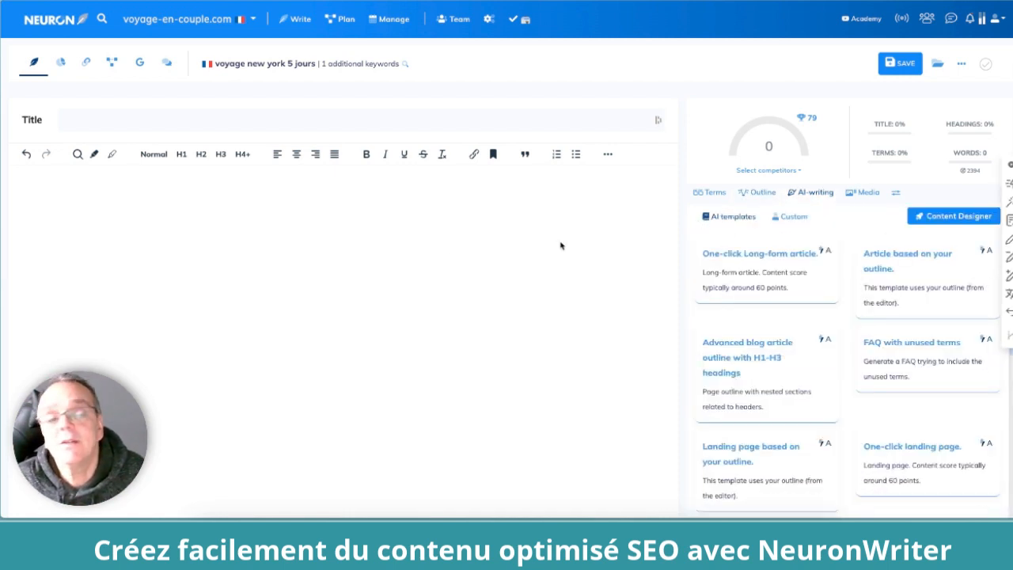
AI-generate the article's meta title and description, and save both
click(135, 127)
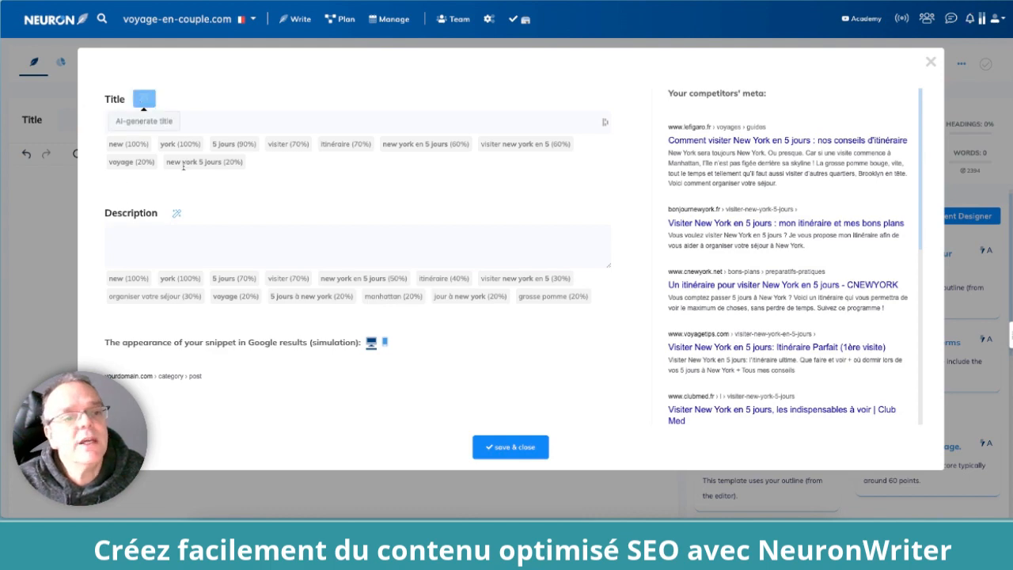
click(144, 97)
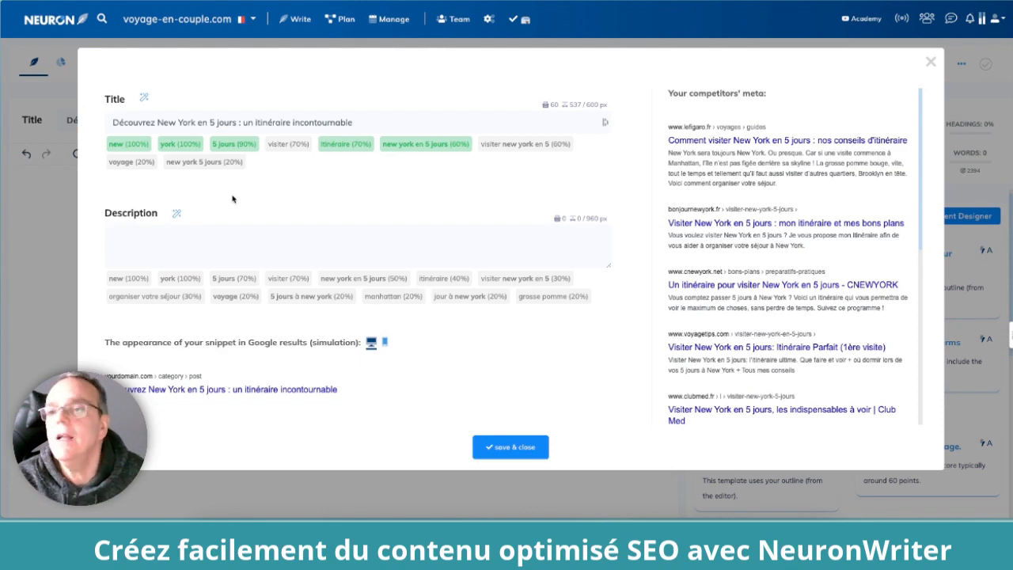
click(176, 214)
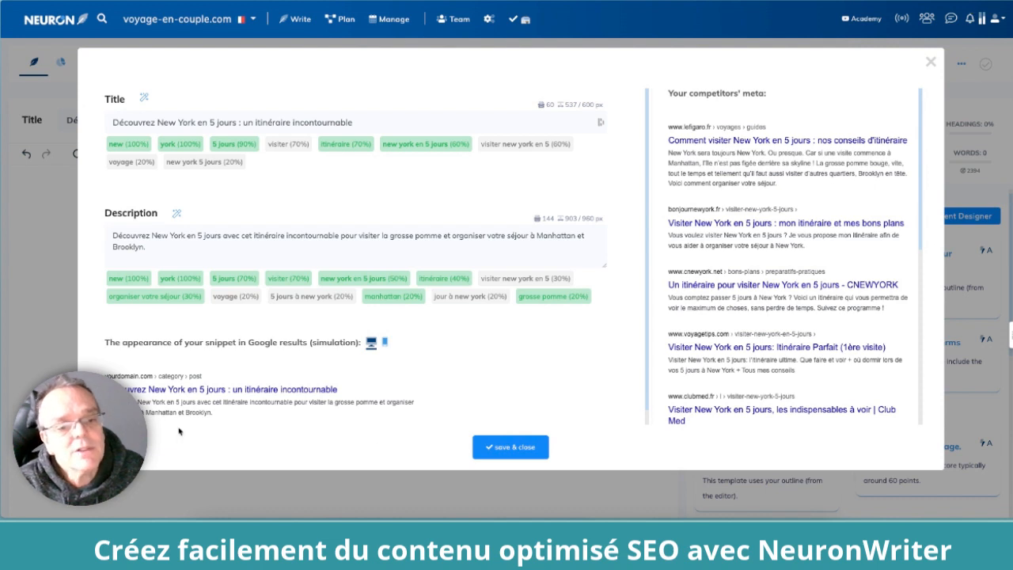
click(513, 447)
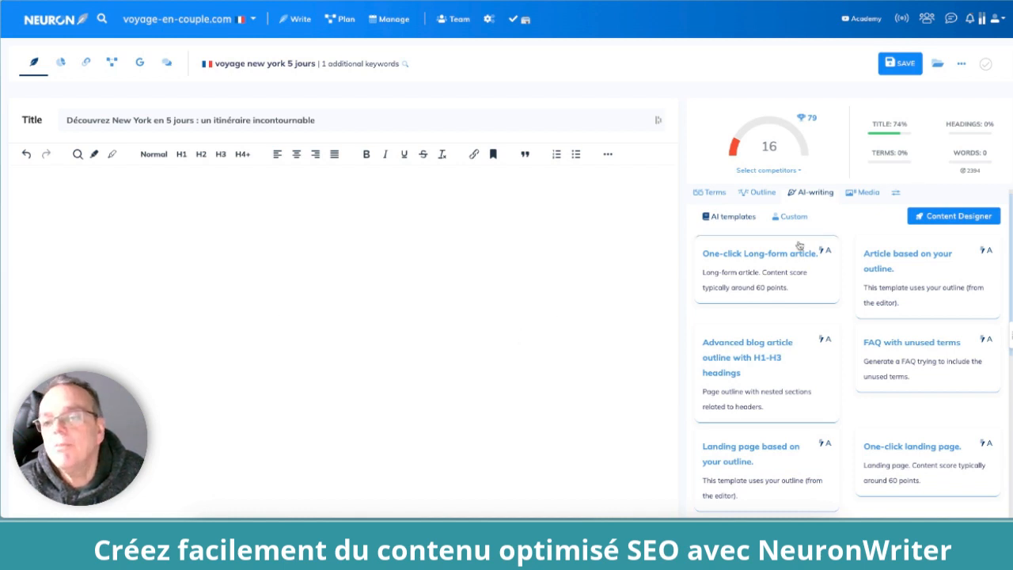
Generate an AI outline with H1-H3 headings from the article title and the suggested terms
click(755, 198)
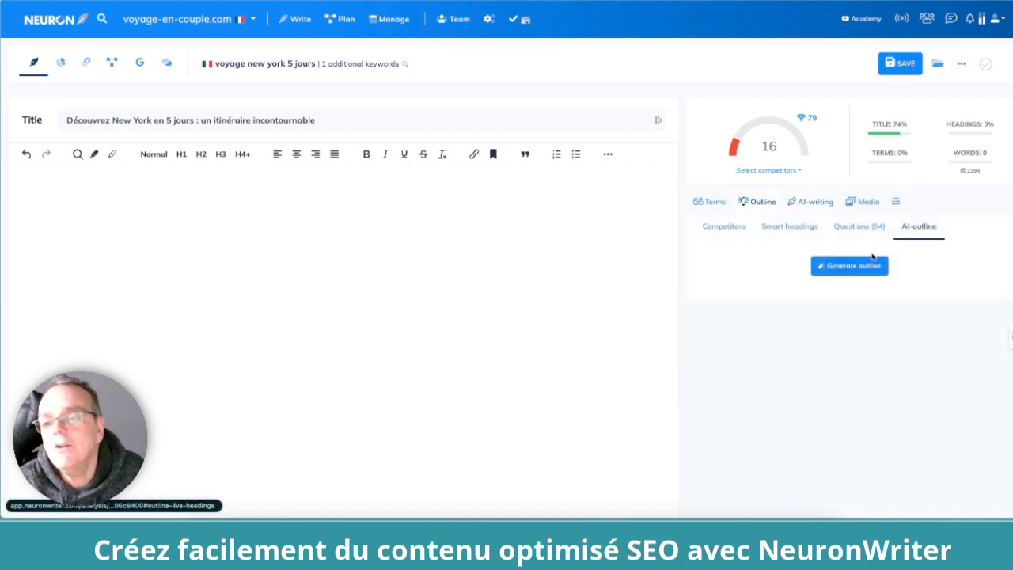
click(871, 269)
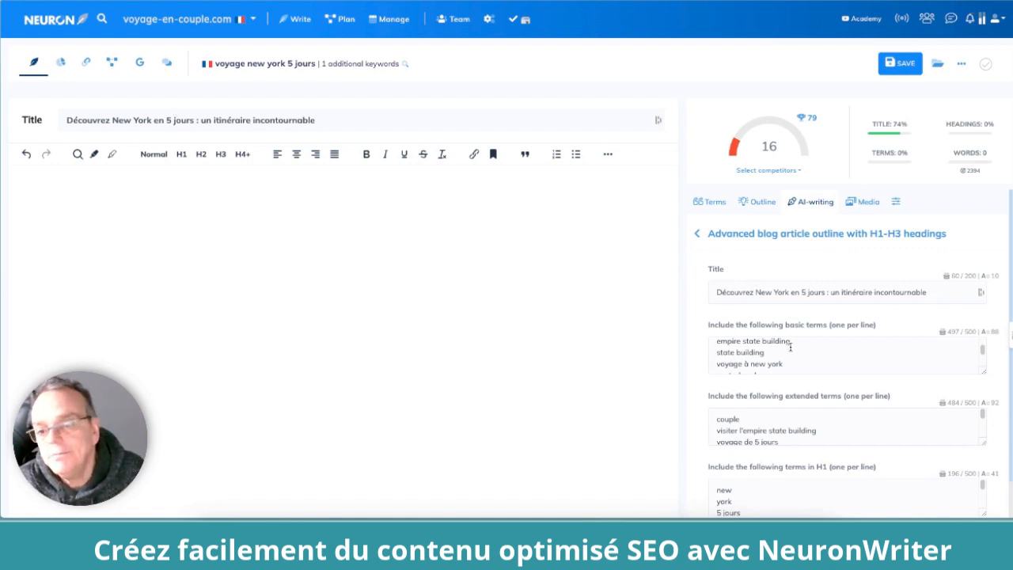
scroll(700, 334, down, 1)
scroll(811, 333, down, 5)
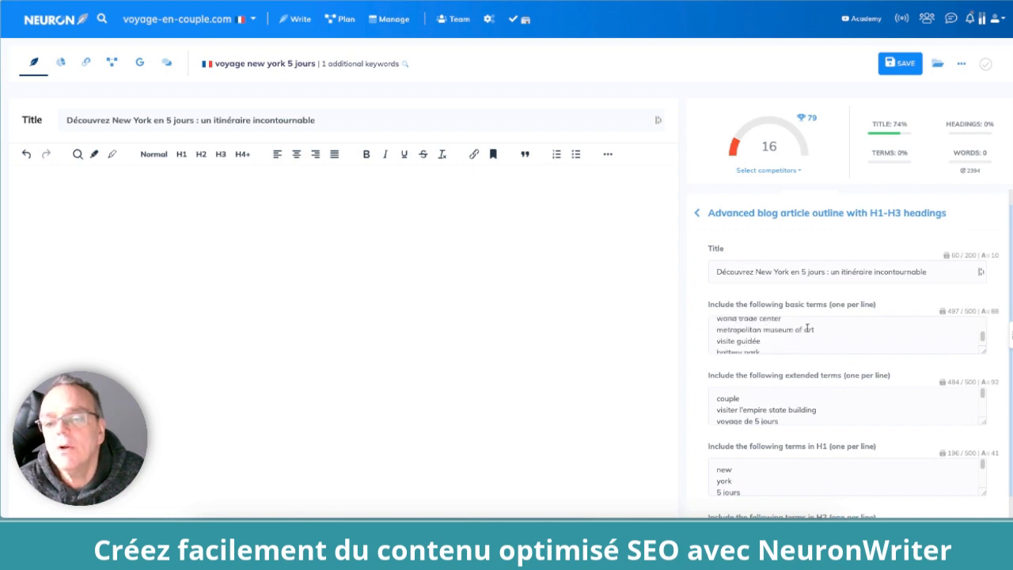
scroll(808, 328, down, 3)
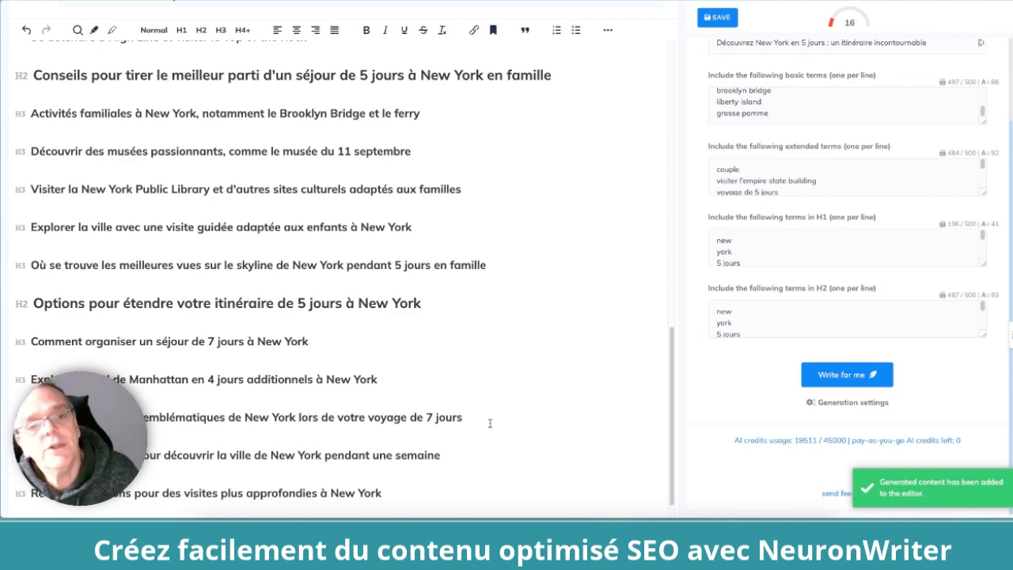
Review the generated outline from end to start and remove the stray "```html" line above the H1
scroll(390, 350, up, 2)
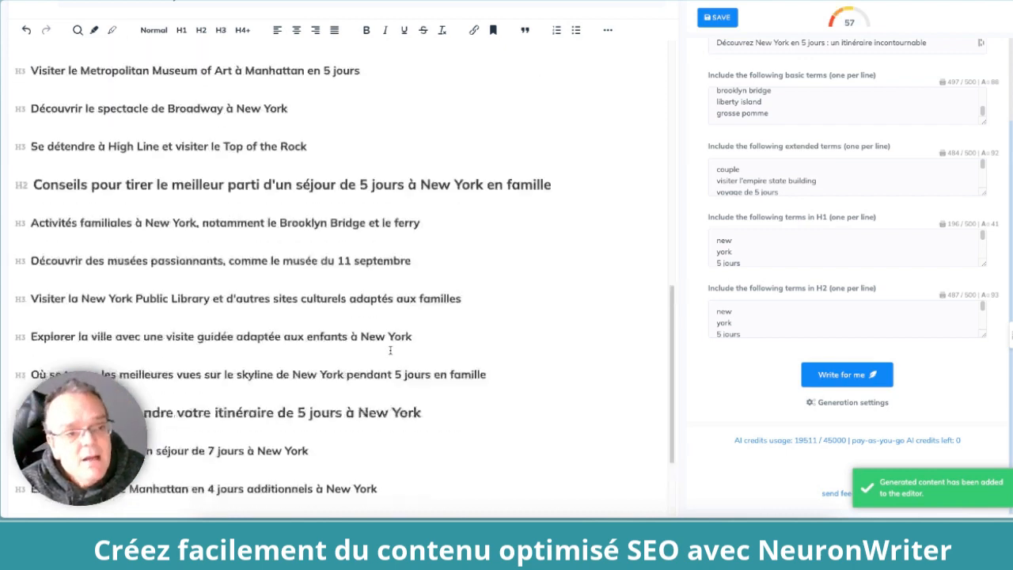
scroll(390, 350, up, 10)
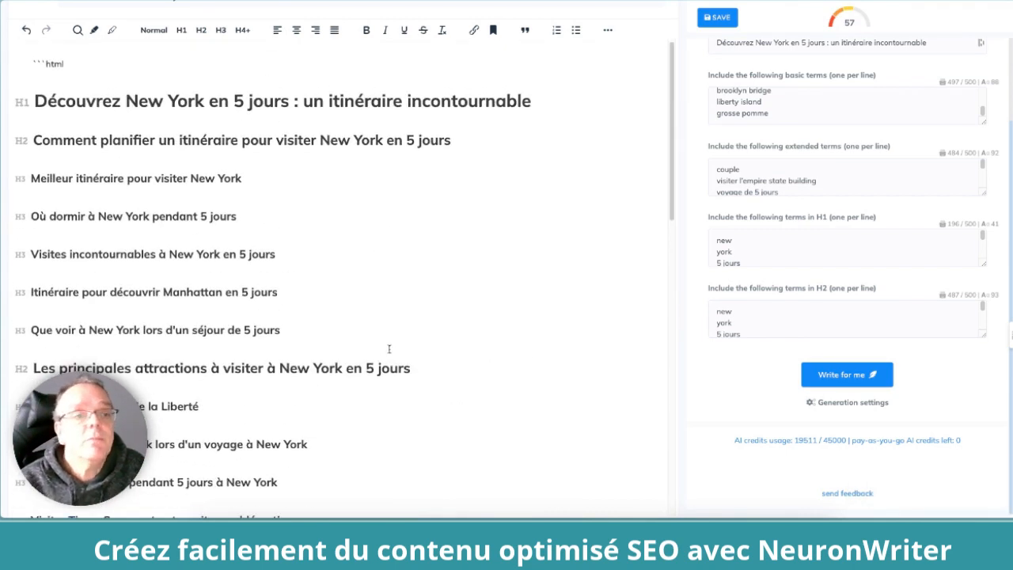
scroll(388, 349, up, 2)
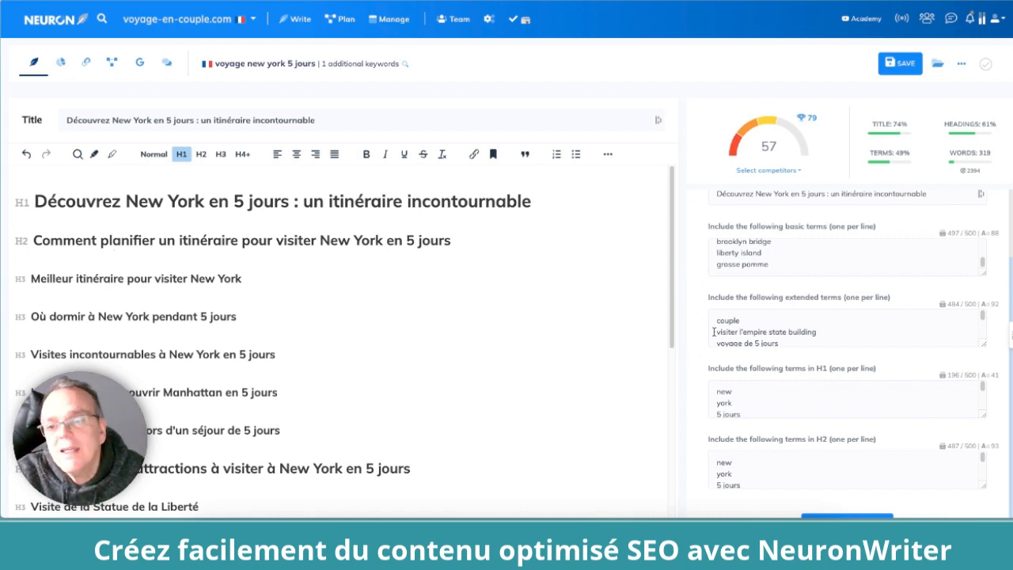
Insert an empty line below the H1 "Découvrez New York en 5 jours : un itinéraire incontournable"
scroll(700, 321, up, 2)
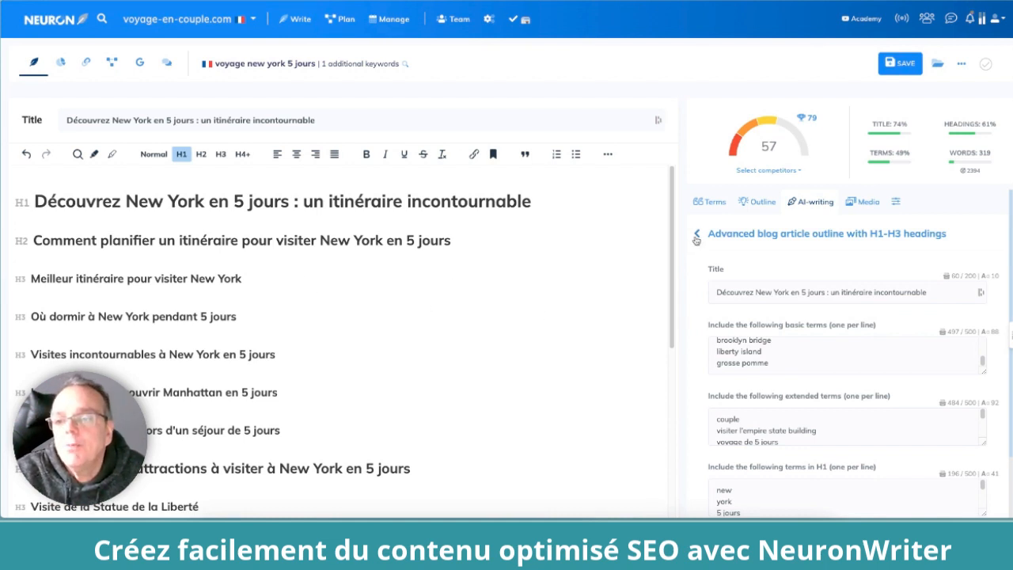
click(448, 277)
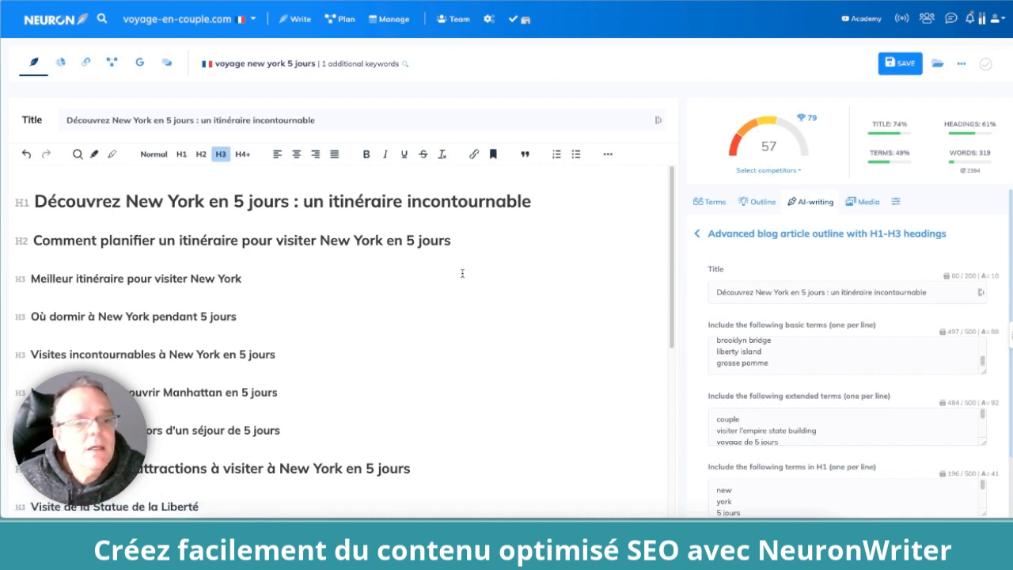
click(544, 205)
key(Return)
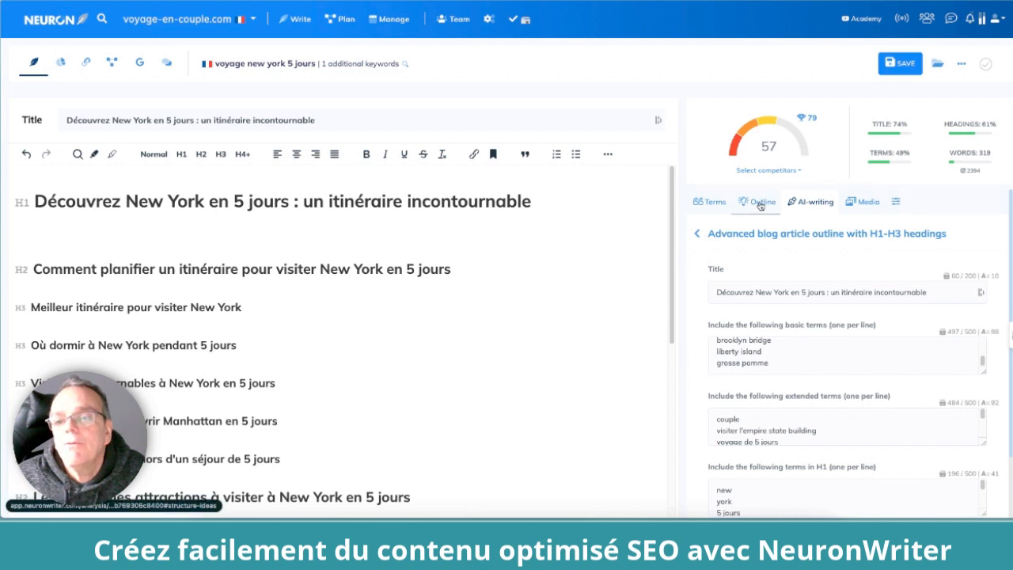
Open the Article intro AI template and enter "pourquoi new york est une magnifique ville à visiter à deux" as its main keyword or title
click(697, 233)
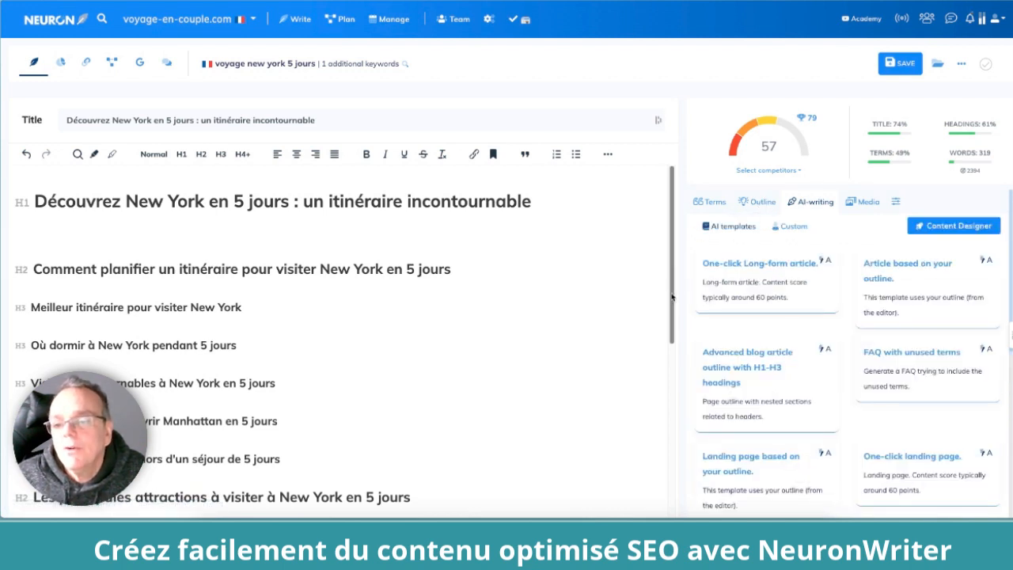
scroll(864, 260, down, 6)
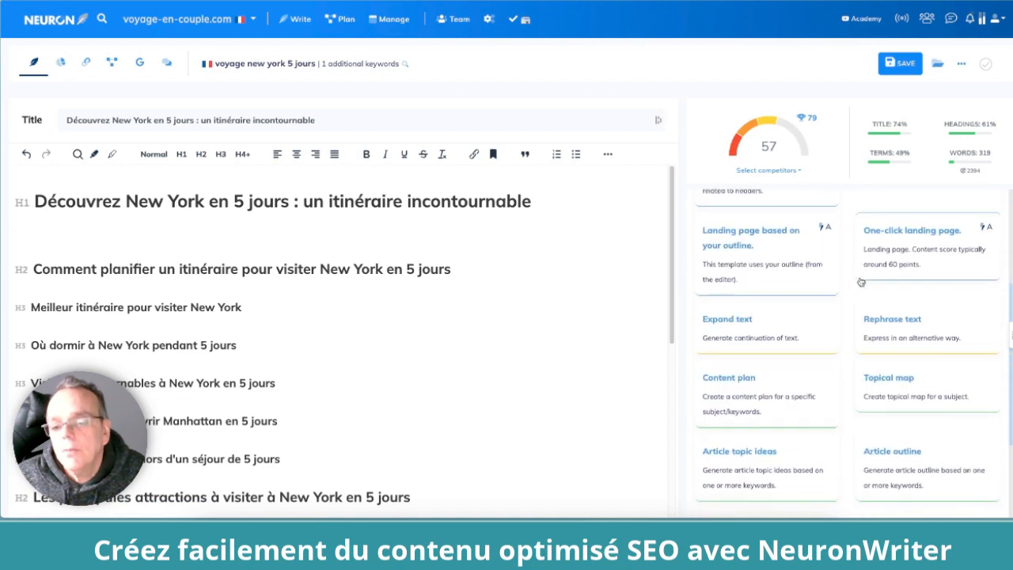
click(731, 387)
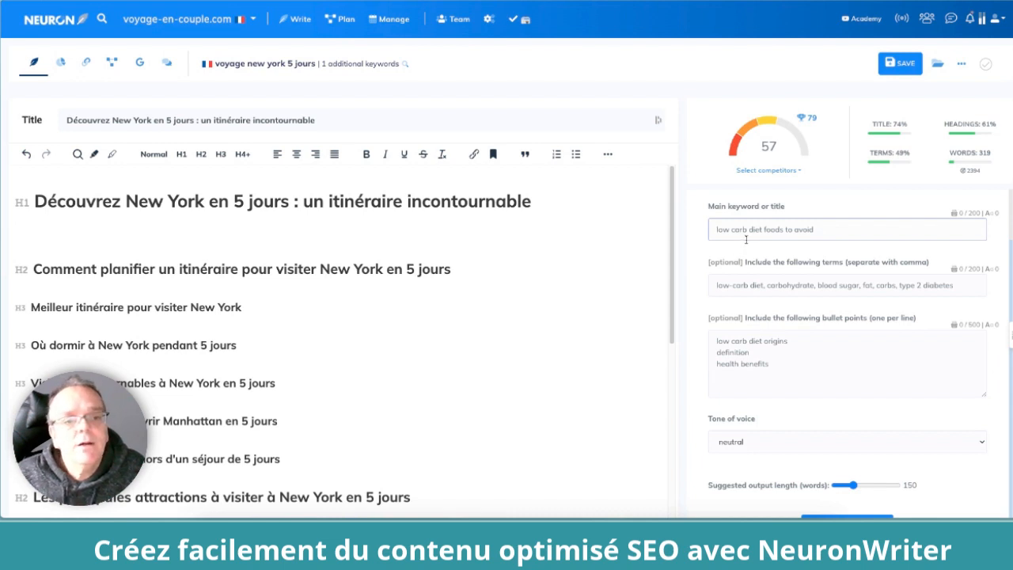
text(pour)
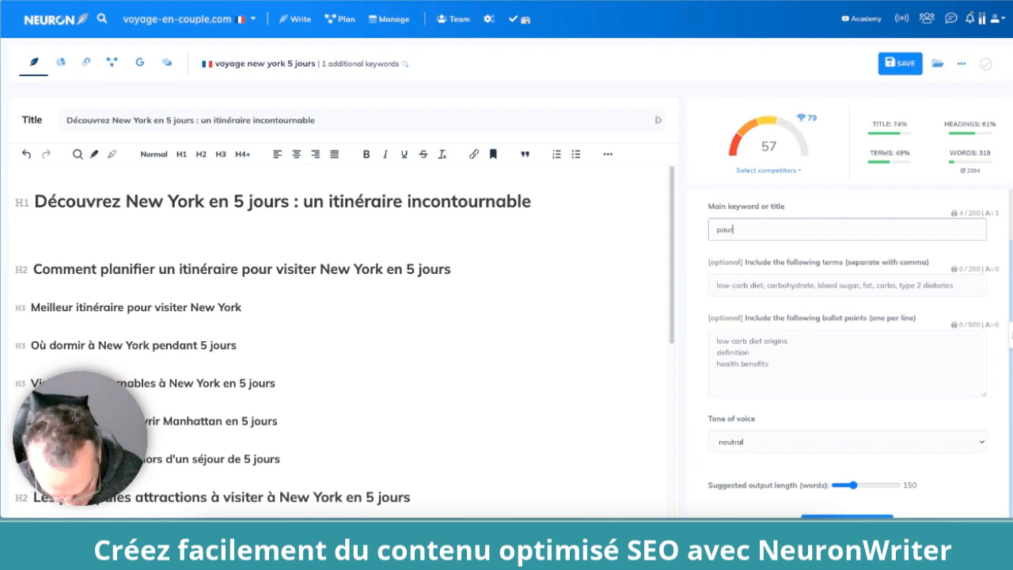
text(quoi new york est u)
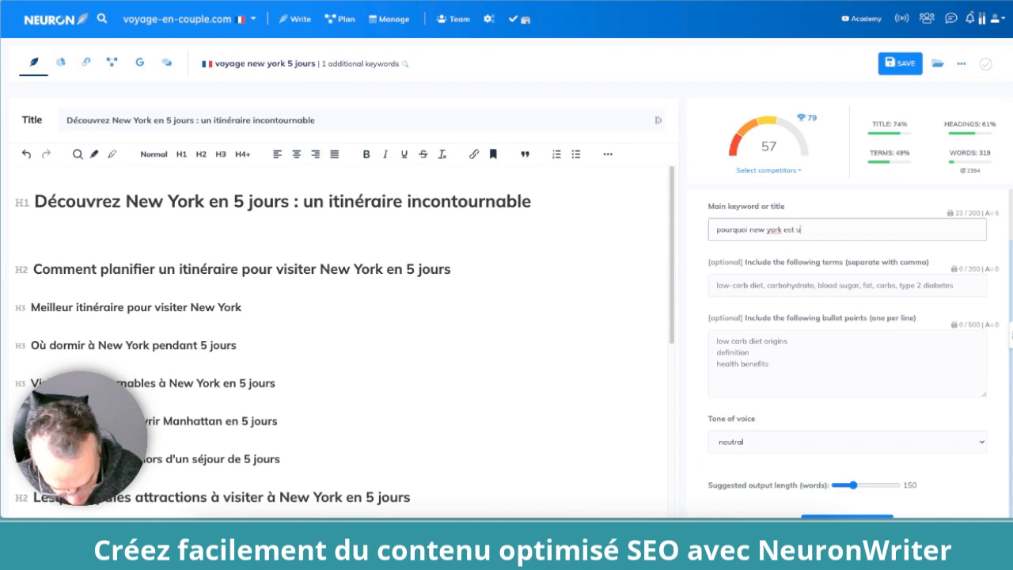
text(ne magnifique vill)
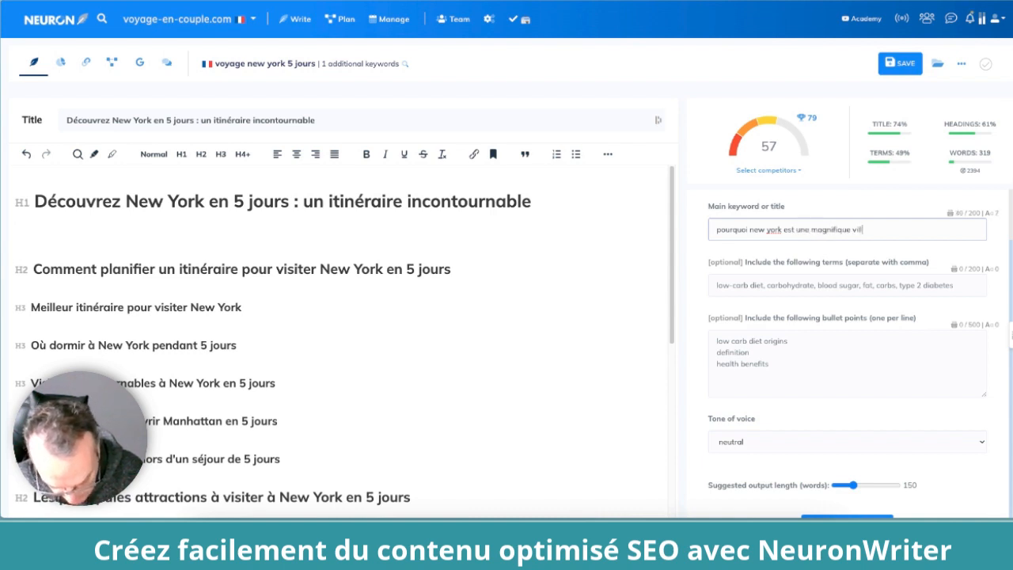
text(e à visiter à d)
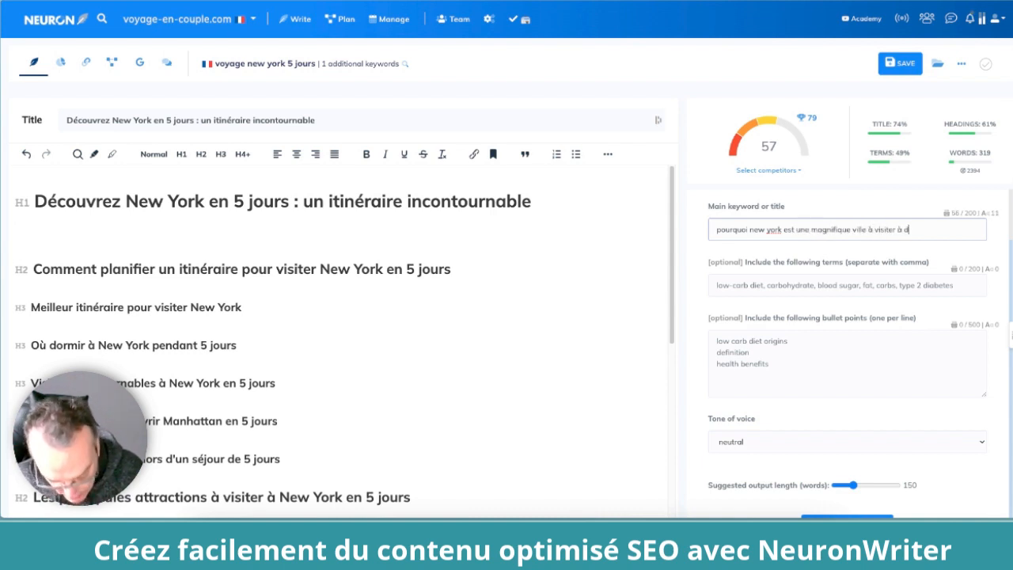
text(eux)
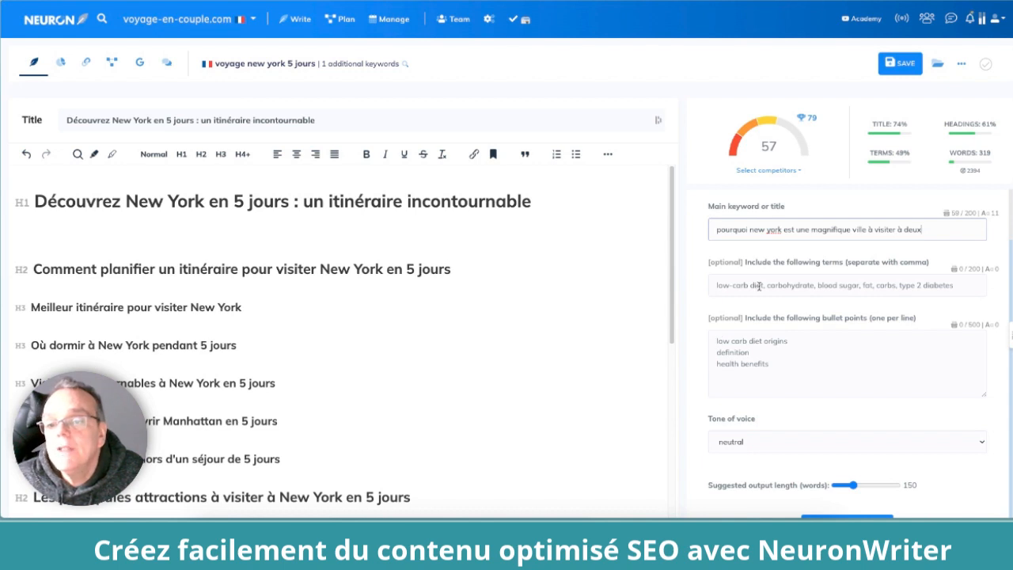
Set the introduction's tone of voice to motivating and generate the text below the H1
click(756, 289)
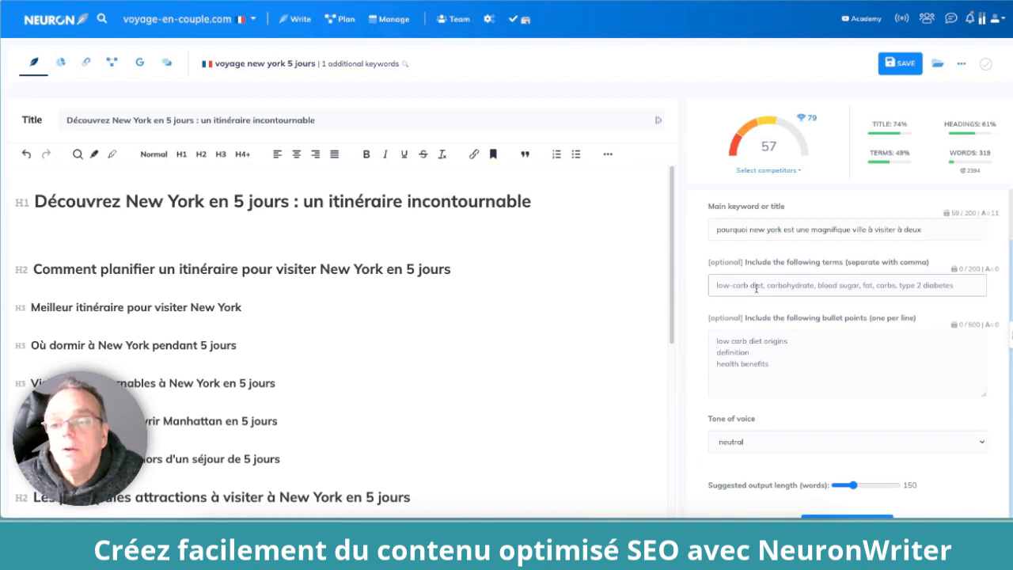
scroll(713, 281, up, 1)
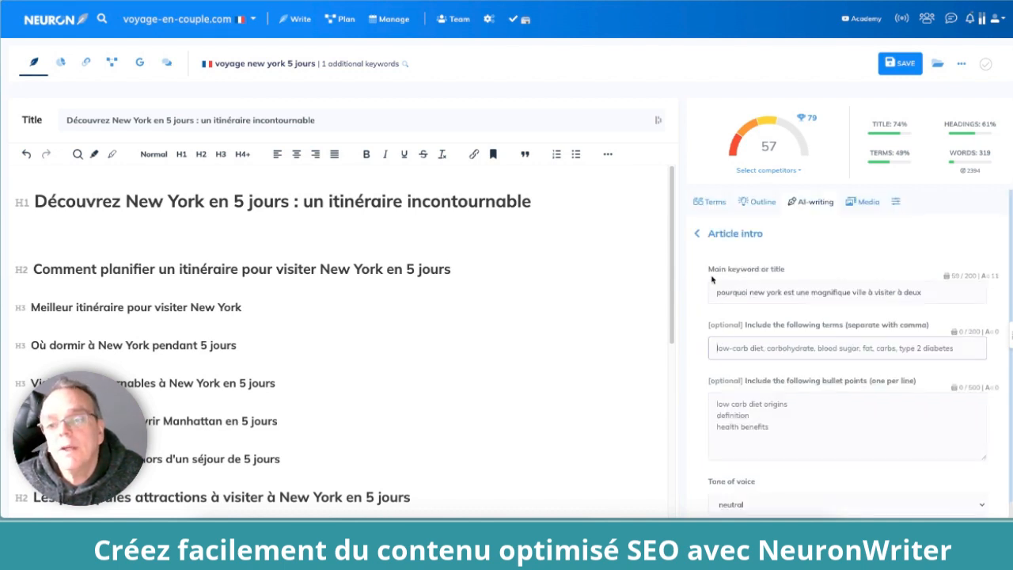
scroll(712, 278, down, 3)
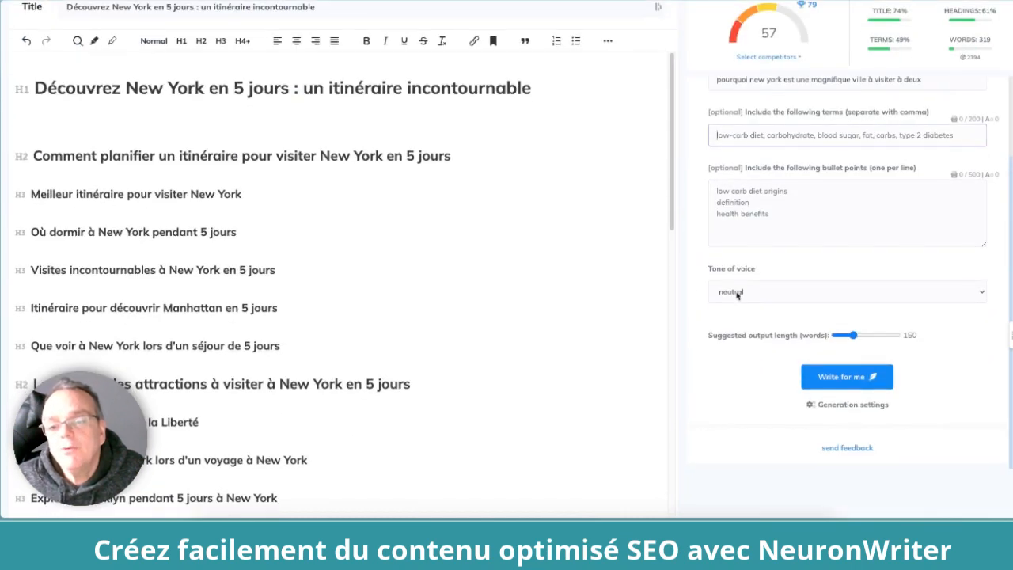
click(737, 293)
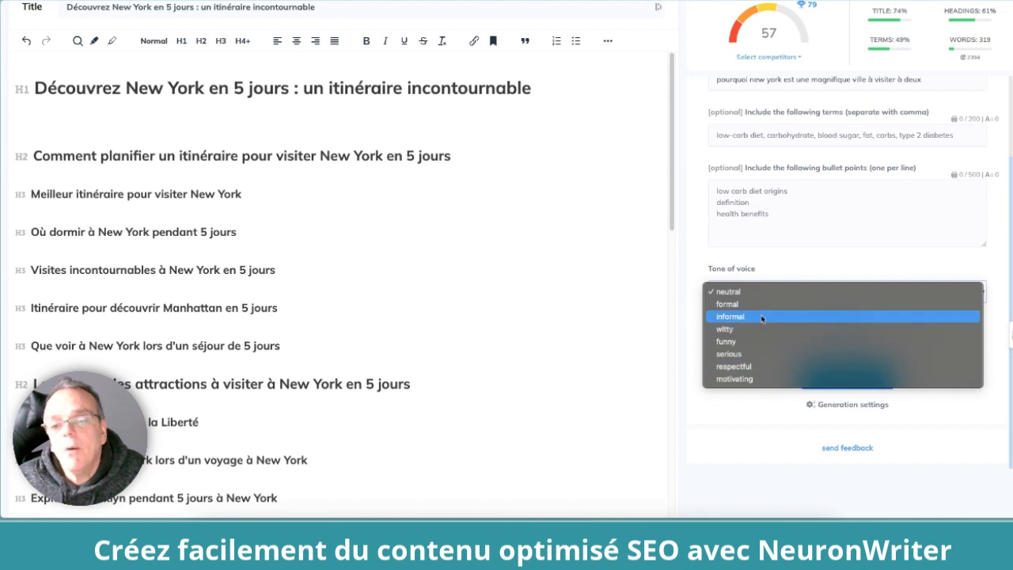
click(727, 379)
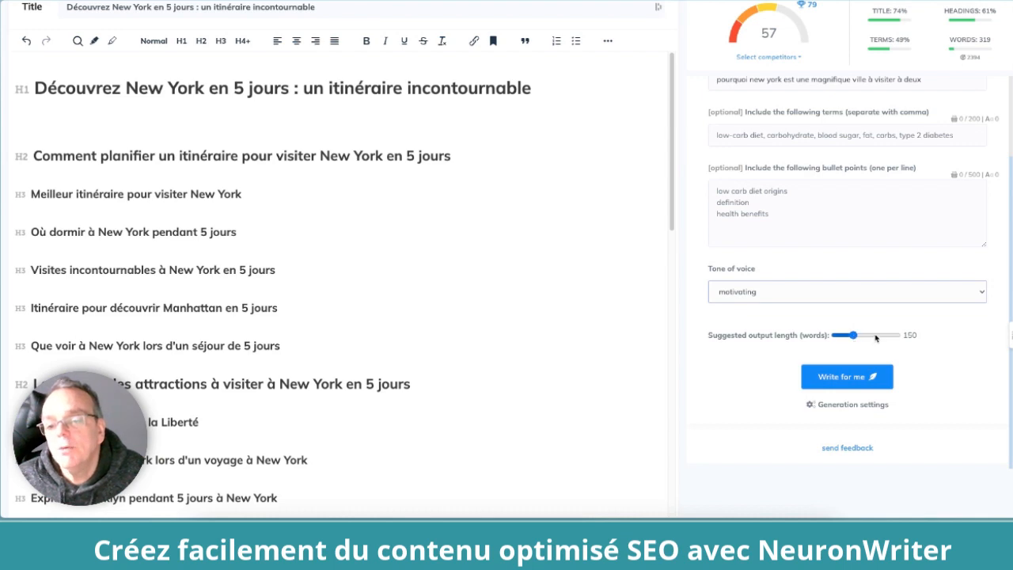
click(832, 376)
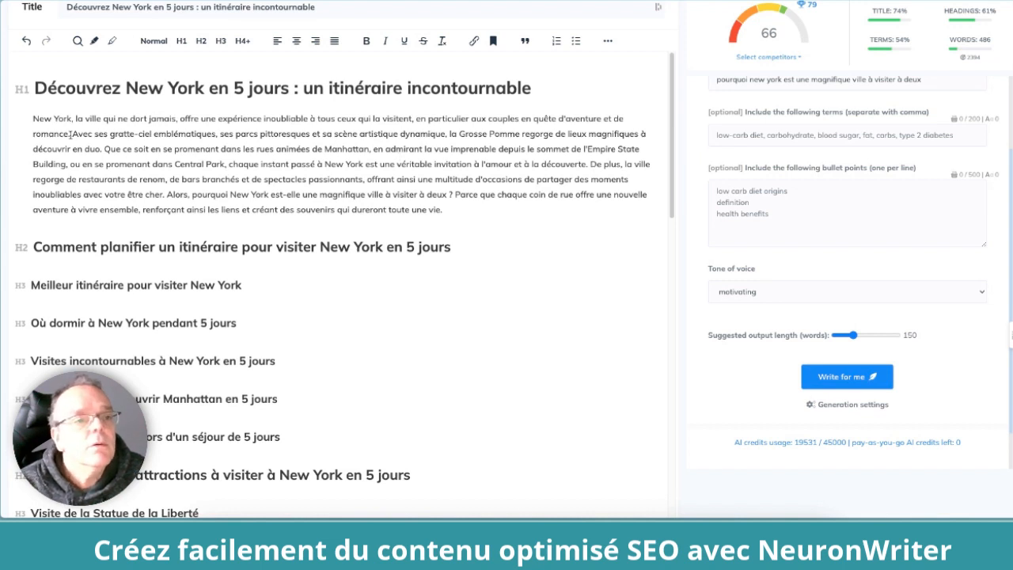
Highlight the generated introduction paragraph to examine its text, and deselect it
drag(34, 119, 1, 134)
click(441, 209)
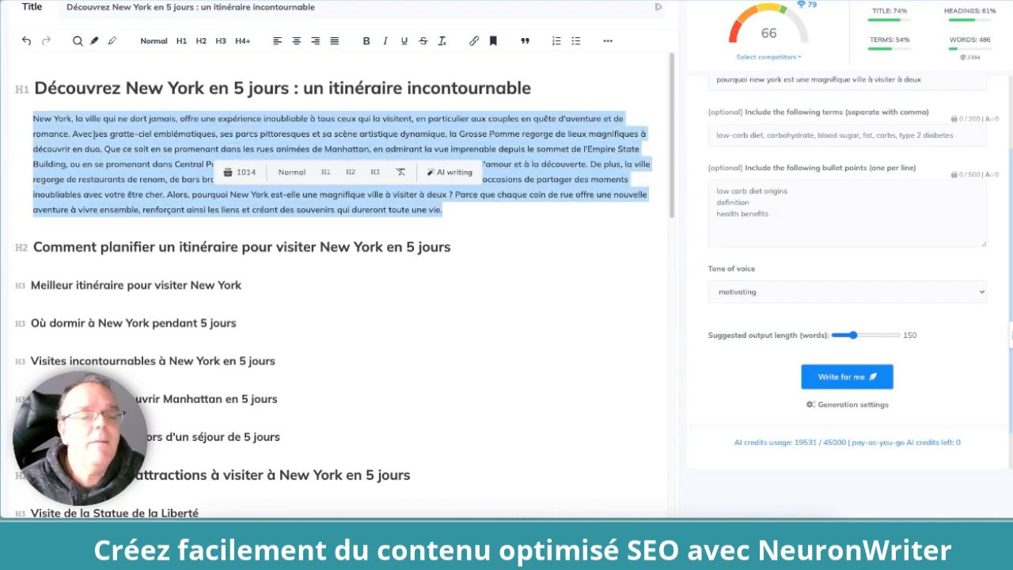
click(113, 134)
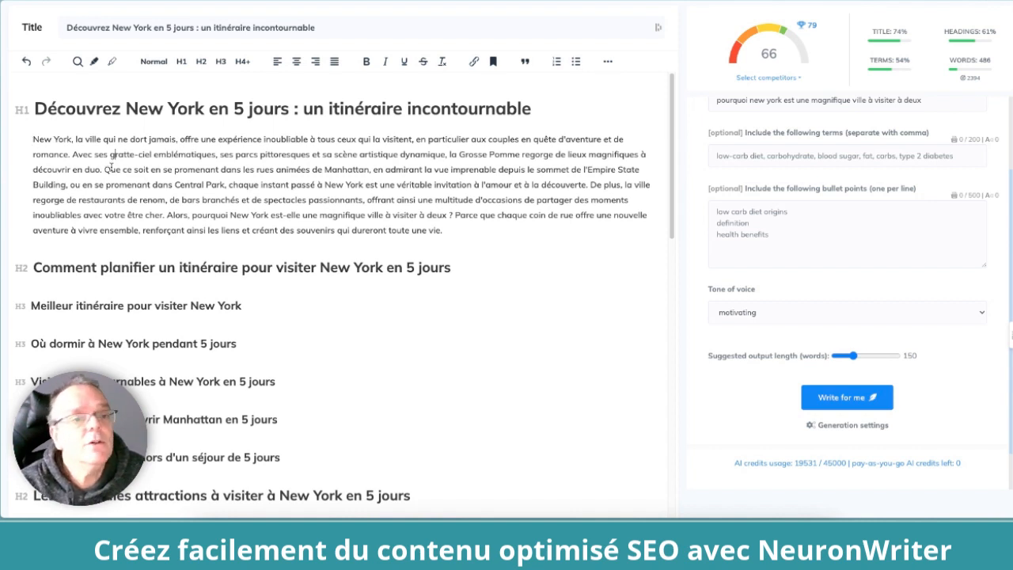
Insert an empty line below the H2 "Comment planifier un itinéraire pour visiter New York en 5 jours"
scroll(112, 167, up, 1)
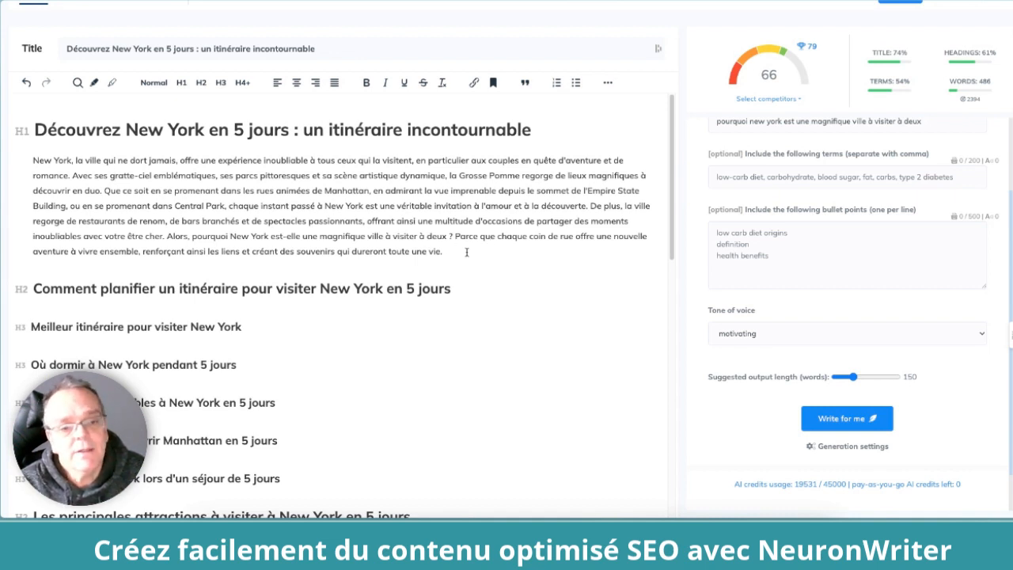
click(499, 287)
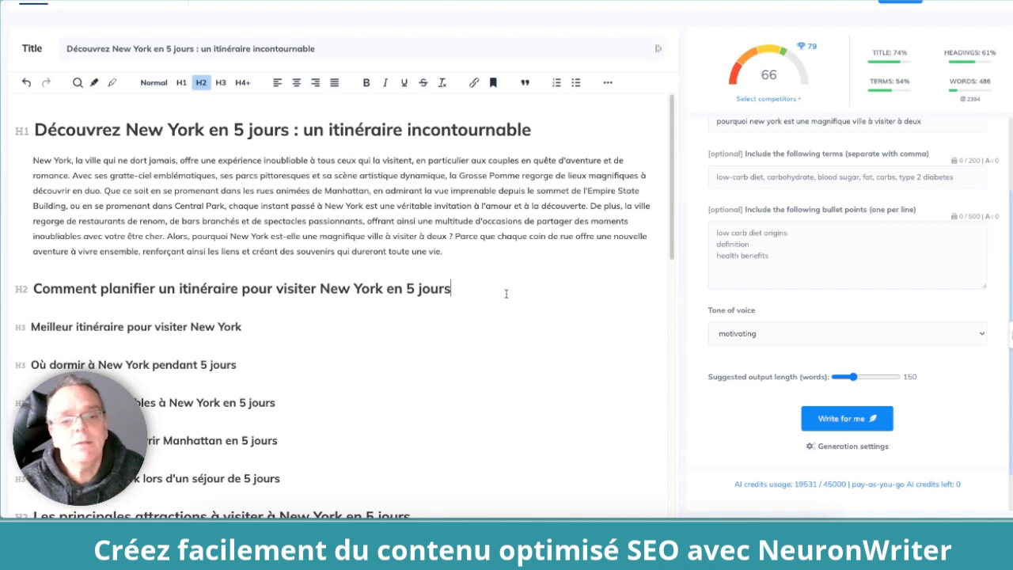
drag(506, 294, 33, 287)
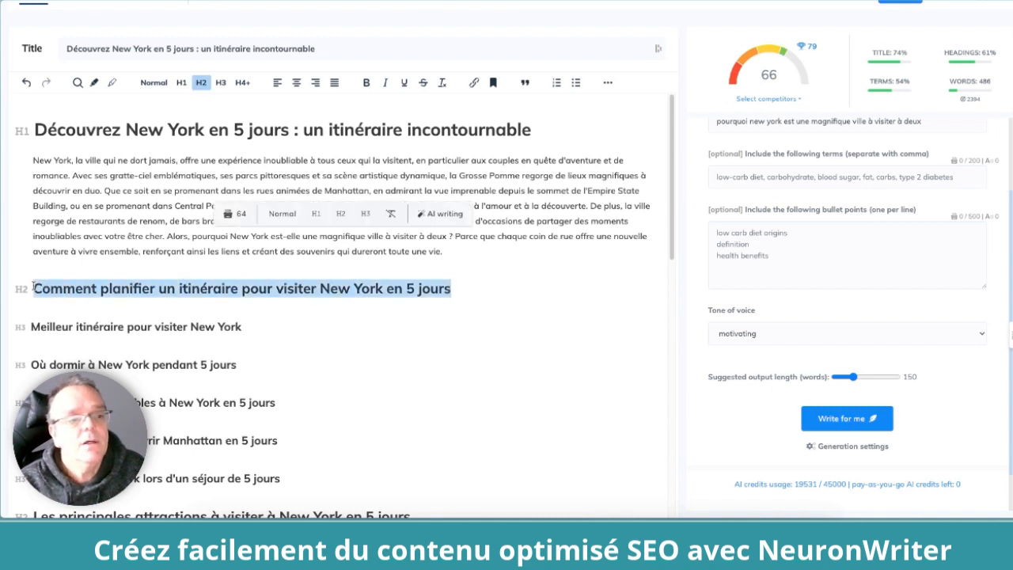
click(474, 293)
key(Return)
Generate text with the Paragraph AI template, using the H2 "Comment planifier un itinéraire pour visiter New York en 5 jours" as its heading
scroll(719, 213, up, 2)
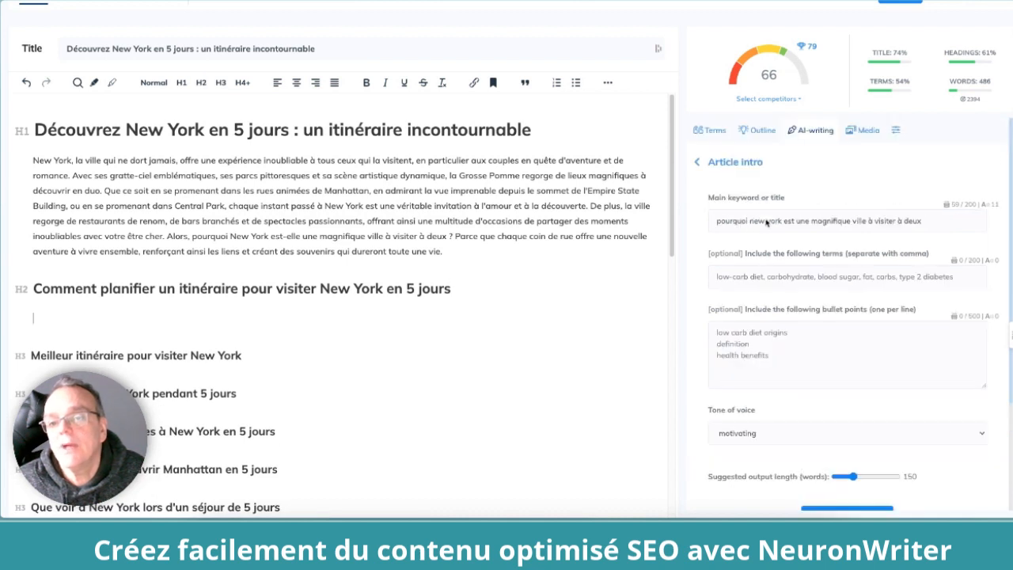
click(698, 163)
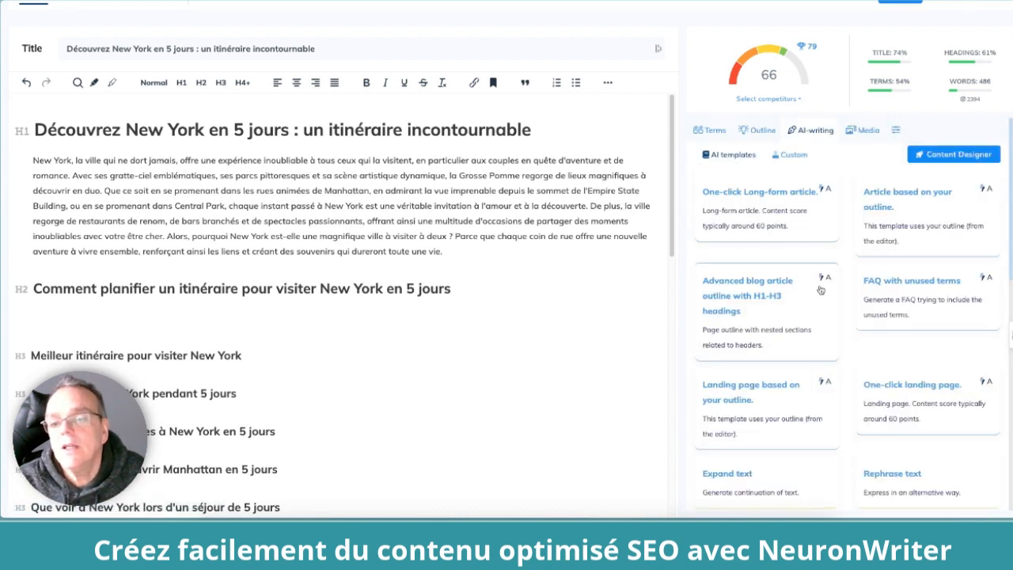
scroll(820, 291, down, 5)
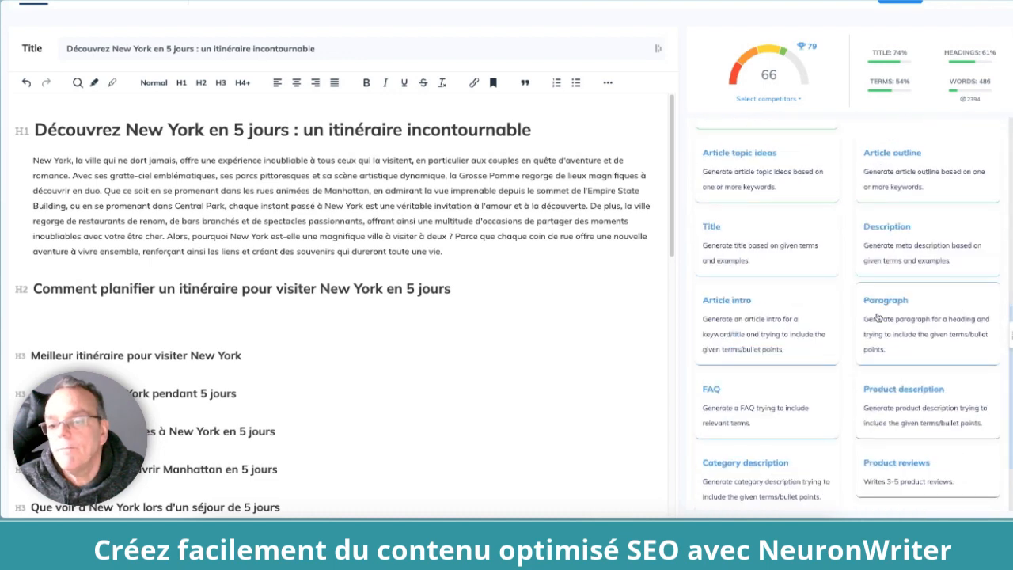
click(878, 318)
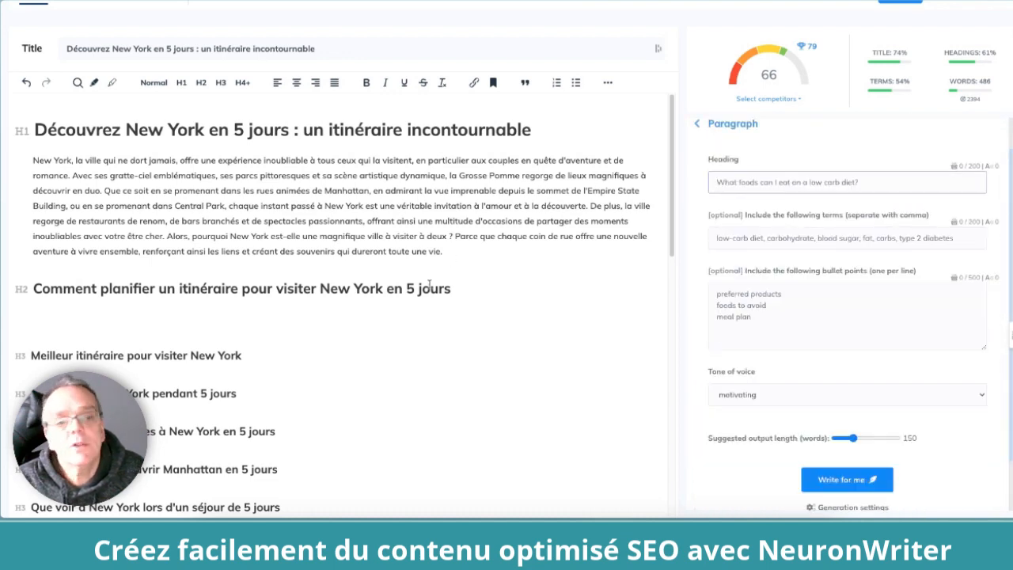
drag(472, 288, 30, 289)
key(ctrl+c)
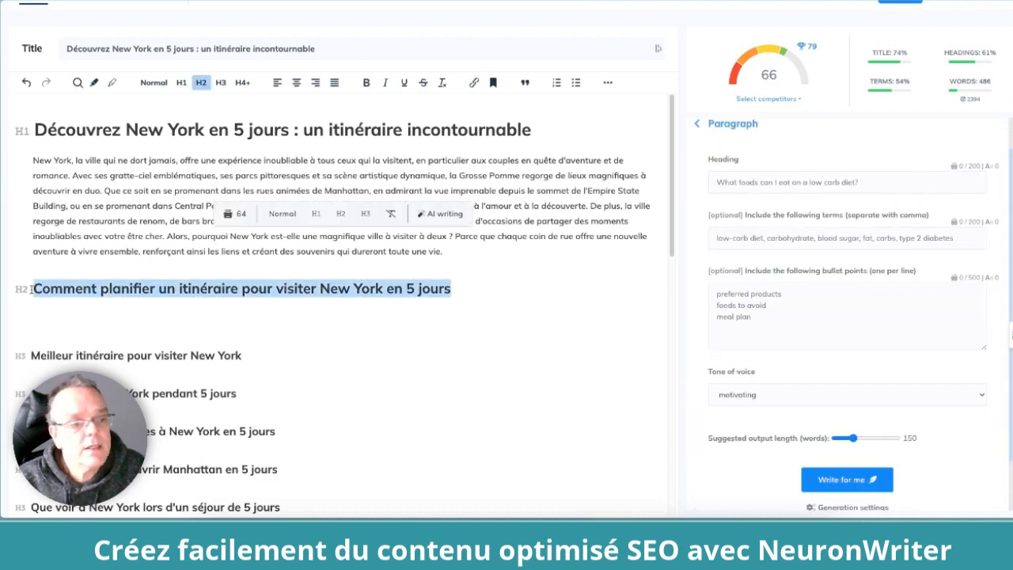
click(797, 182)
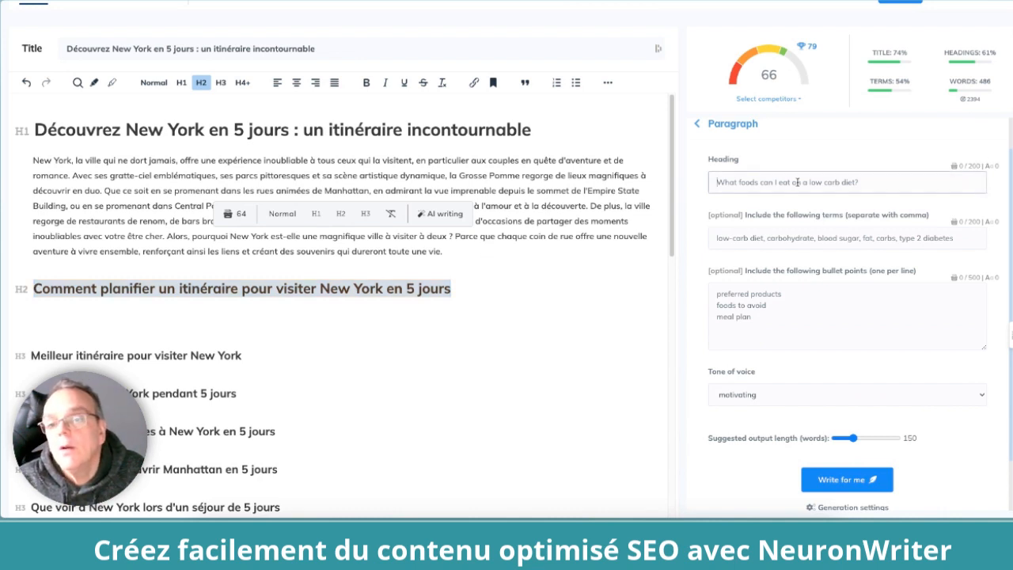
key(ctrl+v)
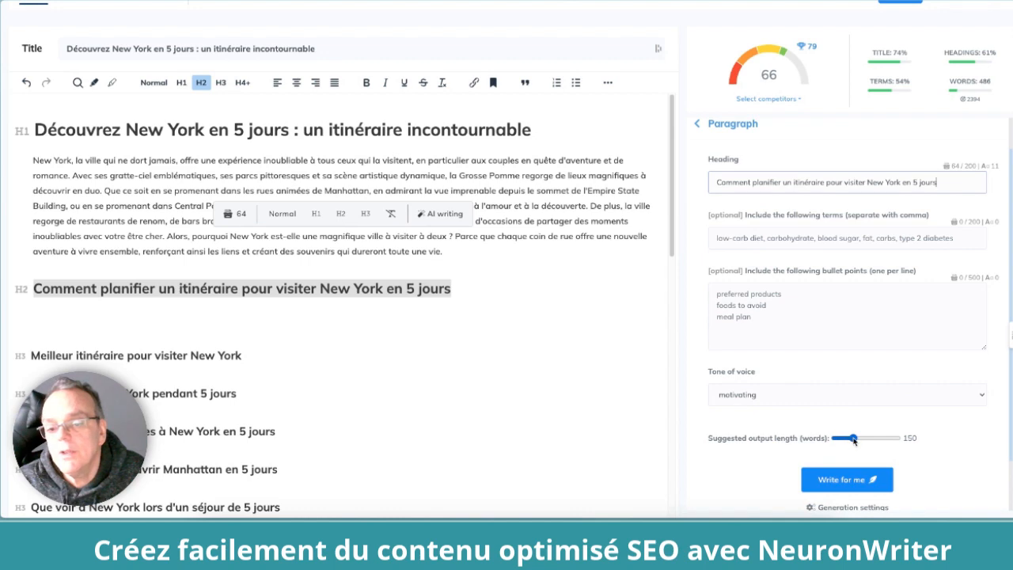
click(861, 479)
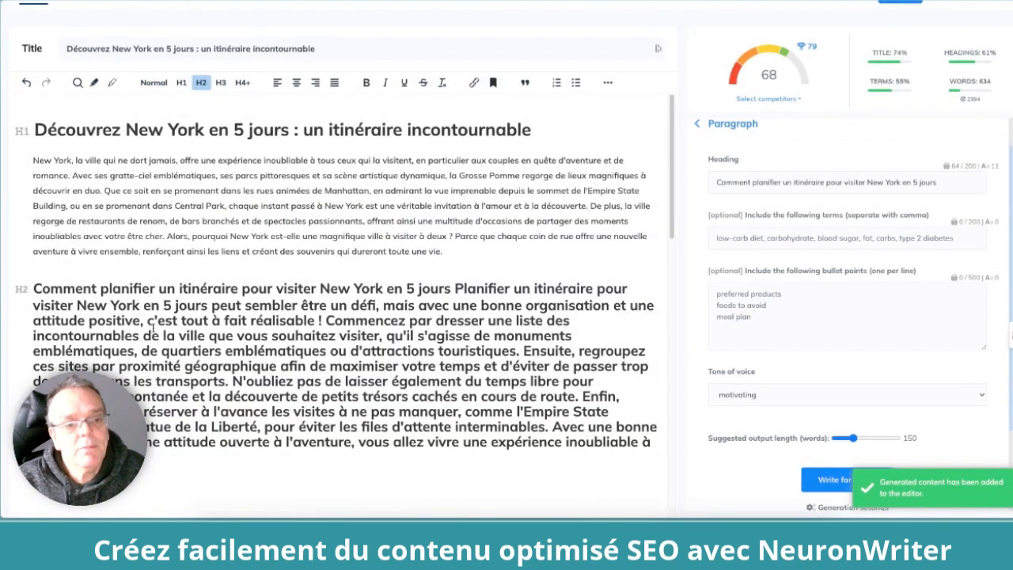
Split the generated text from the H2 onto its own line and format it as normal text
click(451, 288)
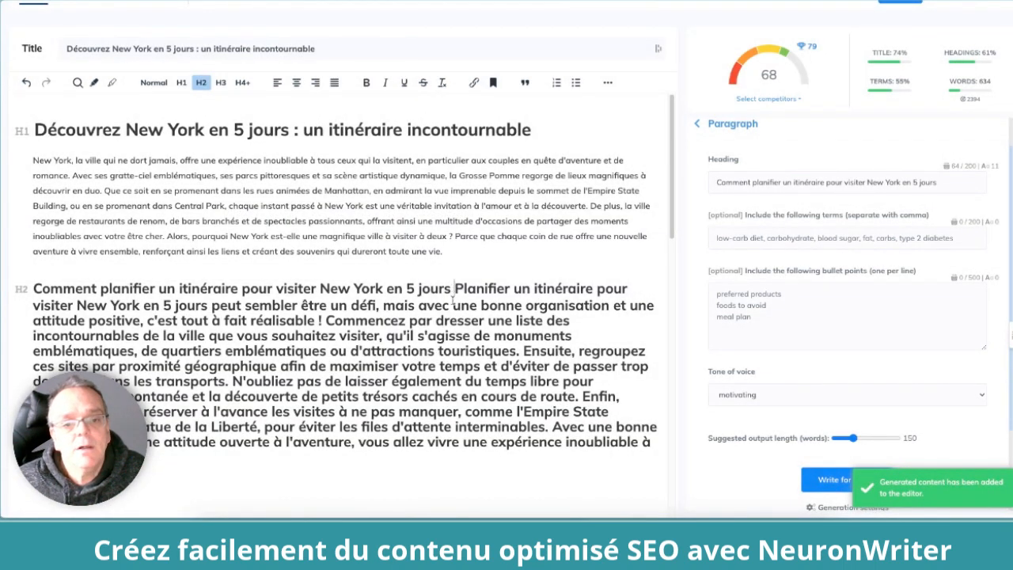
key(Return)
drag(653, 467, 7, 333)
click(152, 83)
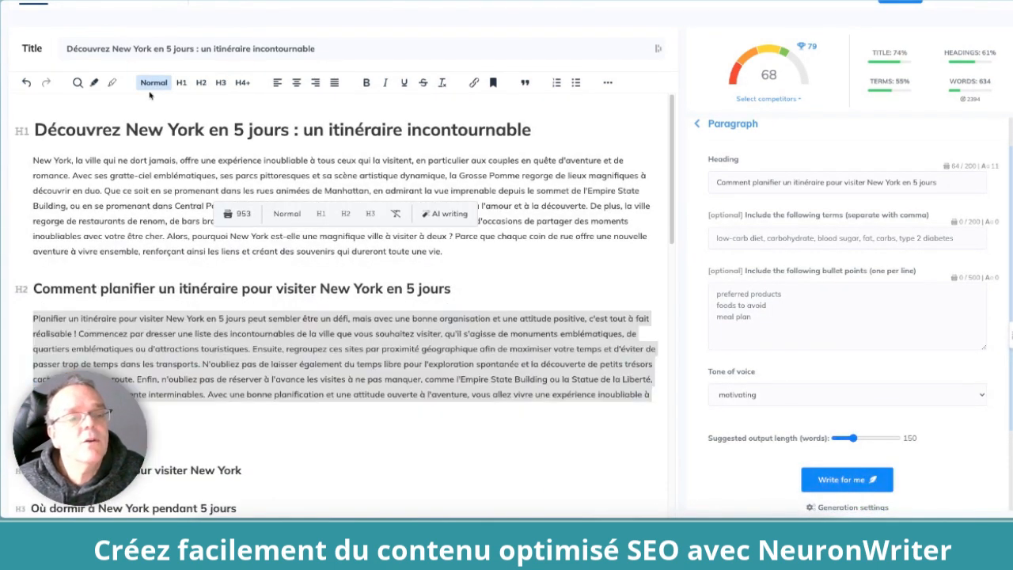
click(106, 219)
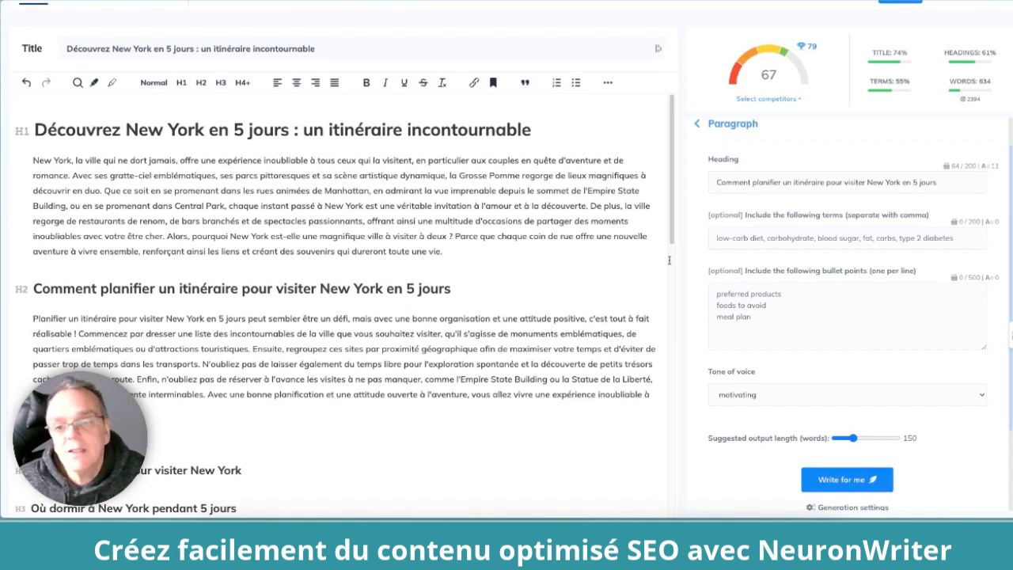
Examine the content score against the competitors' scores and check which suggested basic and extended terms the article uses
click(700, 124)
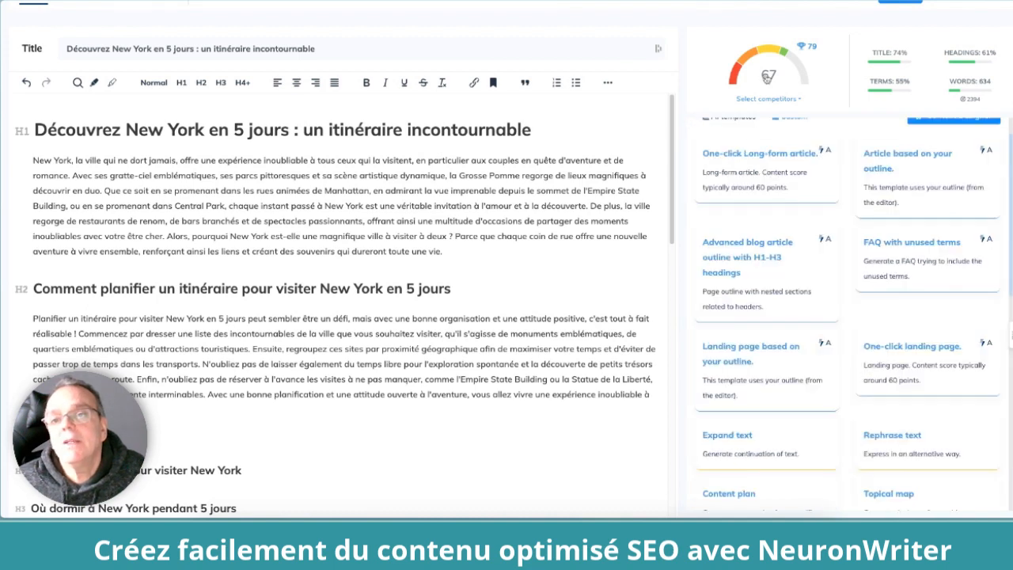
scroll(761, 82, up, 1)
scroll(528, 290, down, 2)
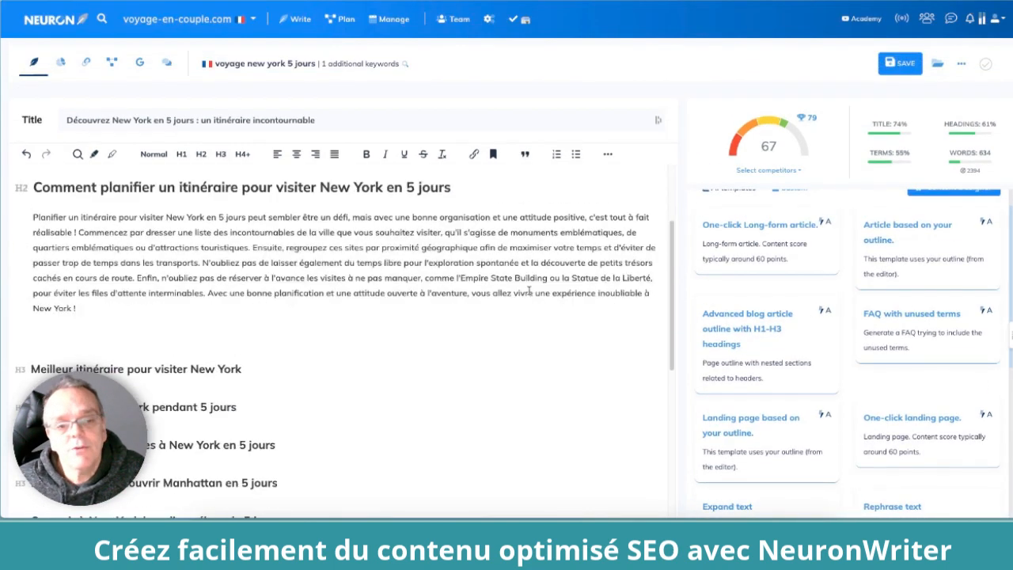
scroll(529, 290, up, 2)
scroll(711, 270, down, 1)
scroll(711, 271, up, 1)
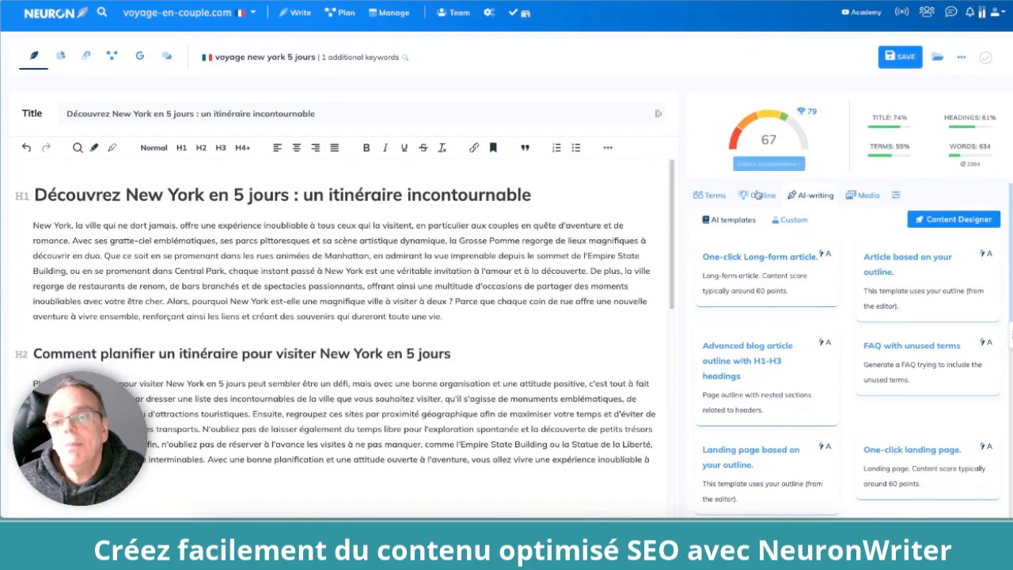
mouse_move(807, 116)
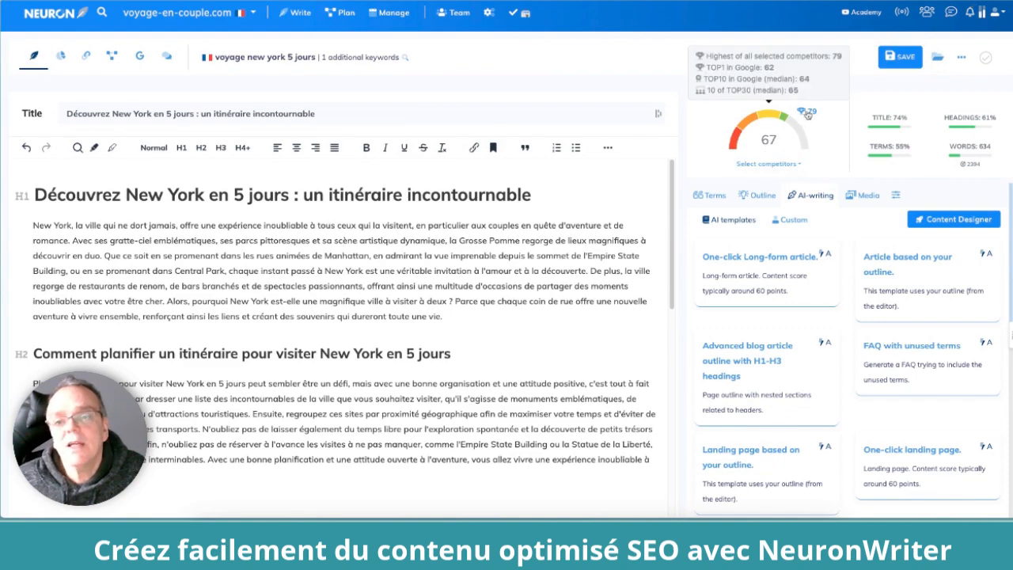
click(705, 195)
scroll(687, 284, down, 3)
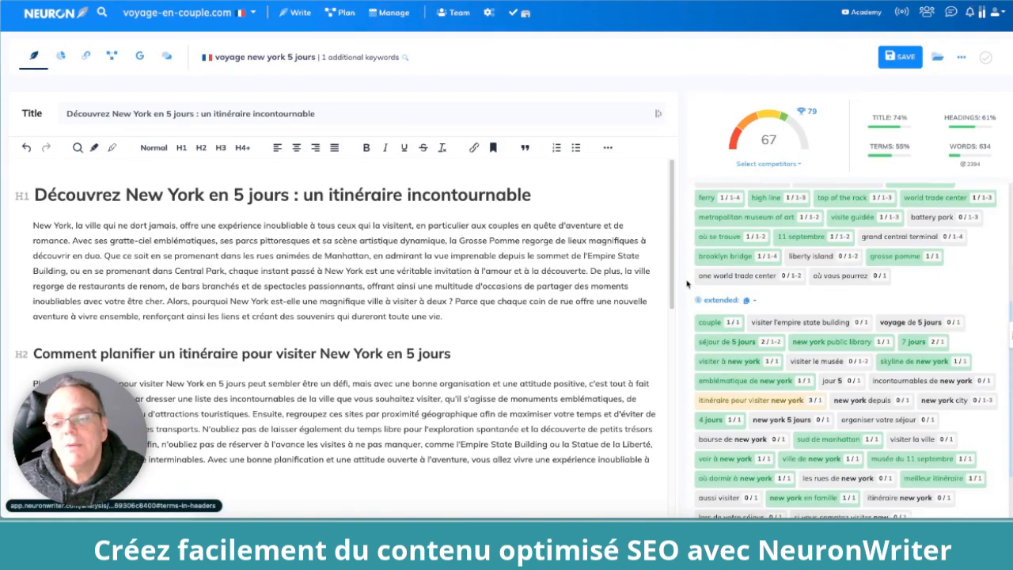
scroll(688, 283, down, 5)
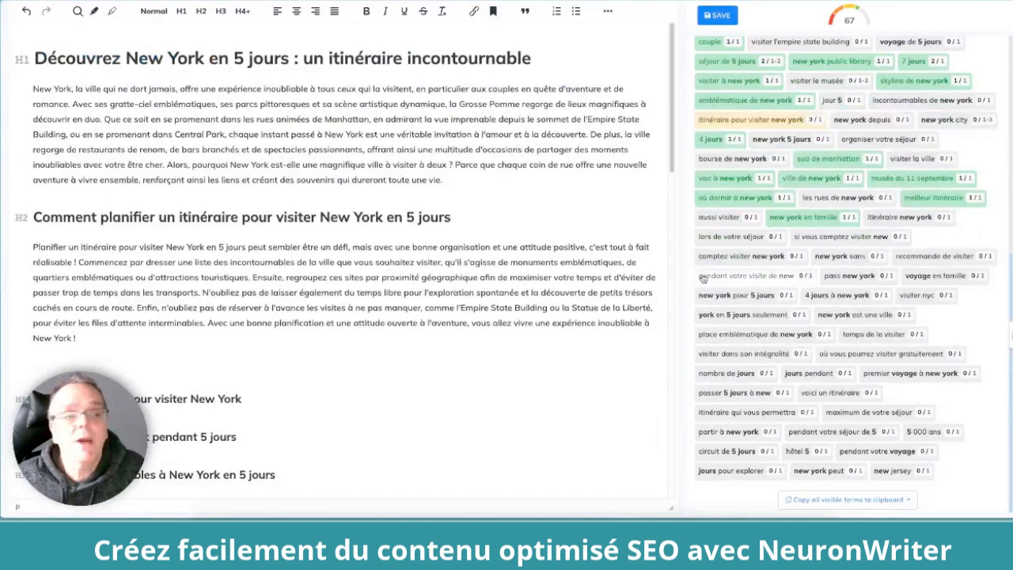
Delete the empty line between the generated paragraph and the H3 "Meilleur itinéraire pour visiter New York"
click(255, 366)
key(BackSpace)
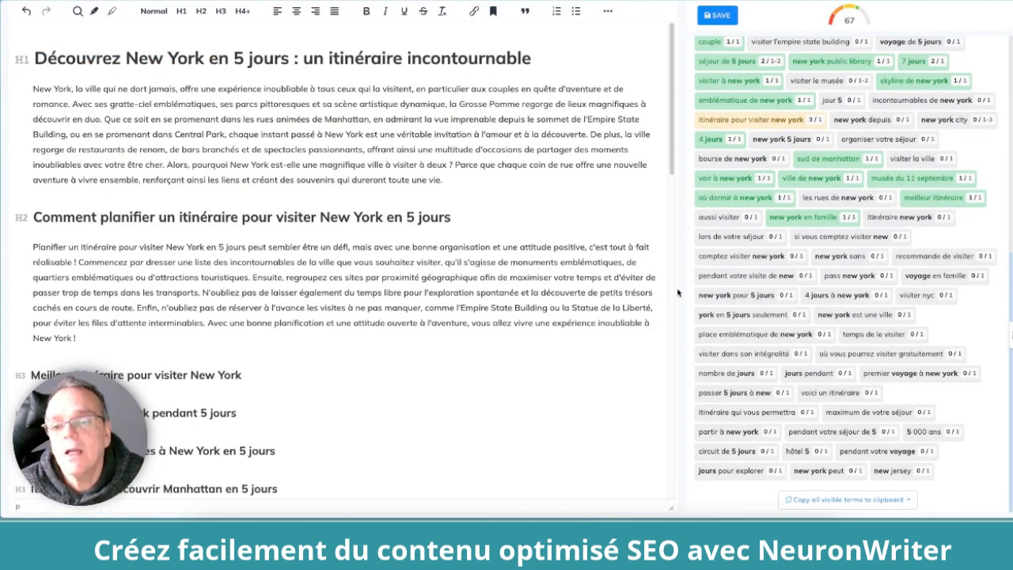
scroll(679, 292, up, 3)
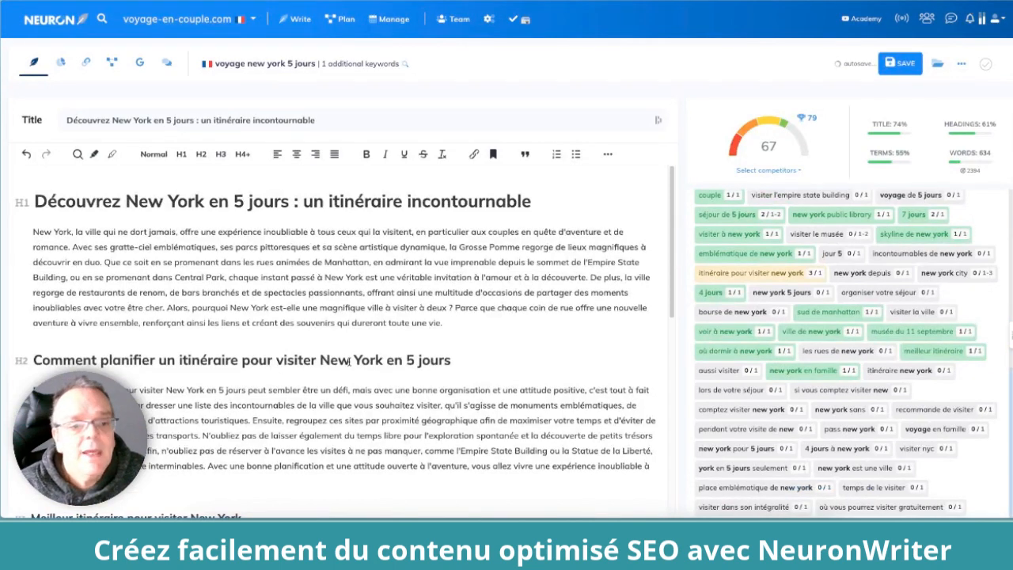
scroll(350, 360, down, 3)
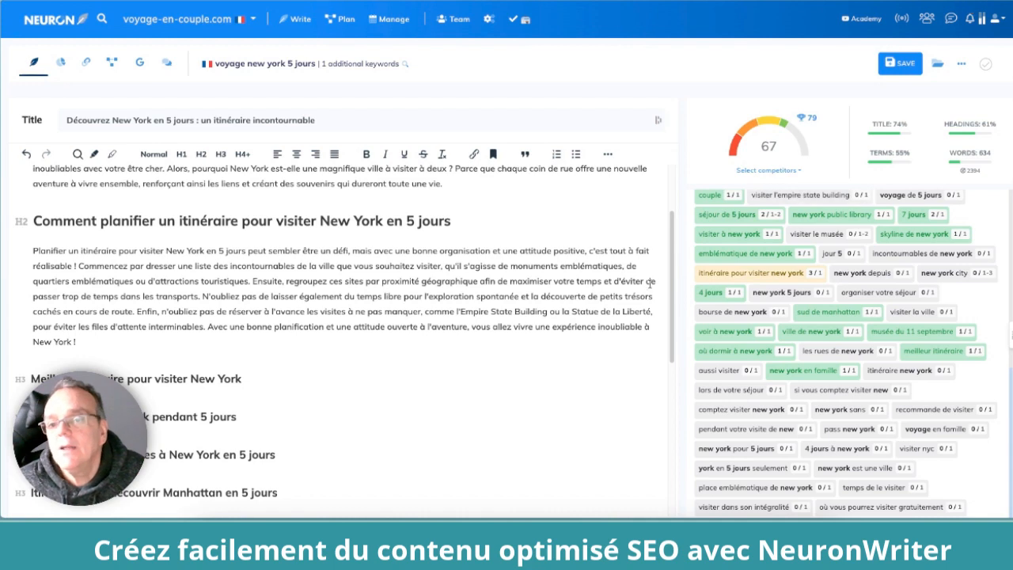
Return to the AI writing templates and look through the ones available for longer content
scroll(687, 281, up, 10)
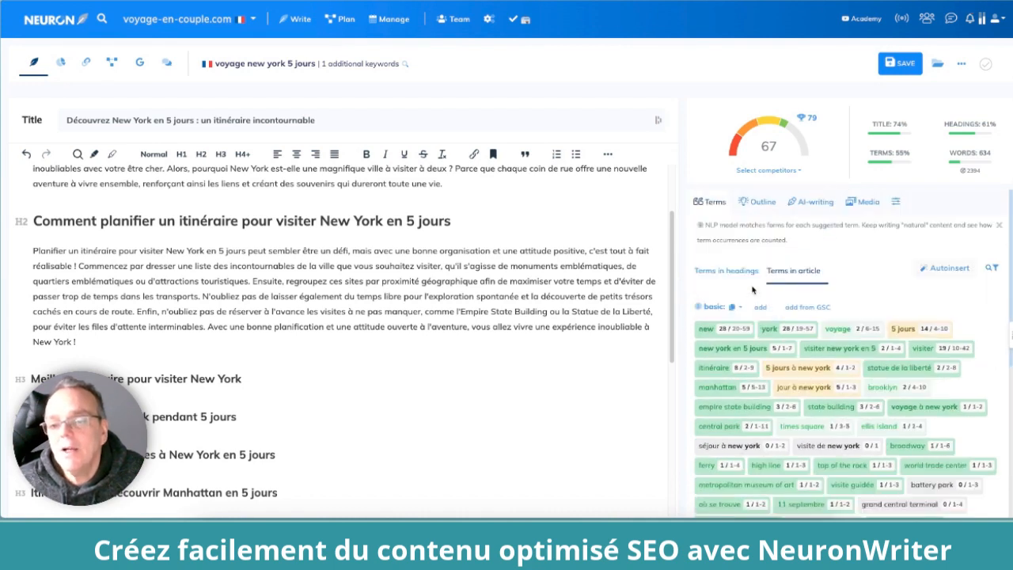
click(812, 202)
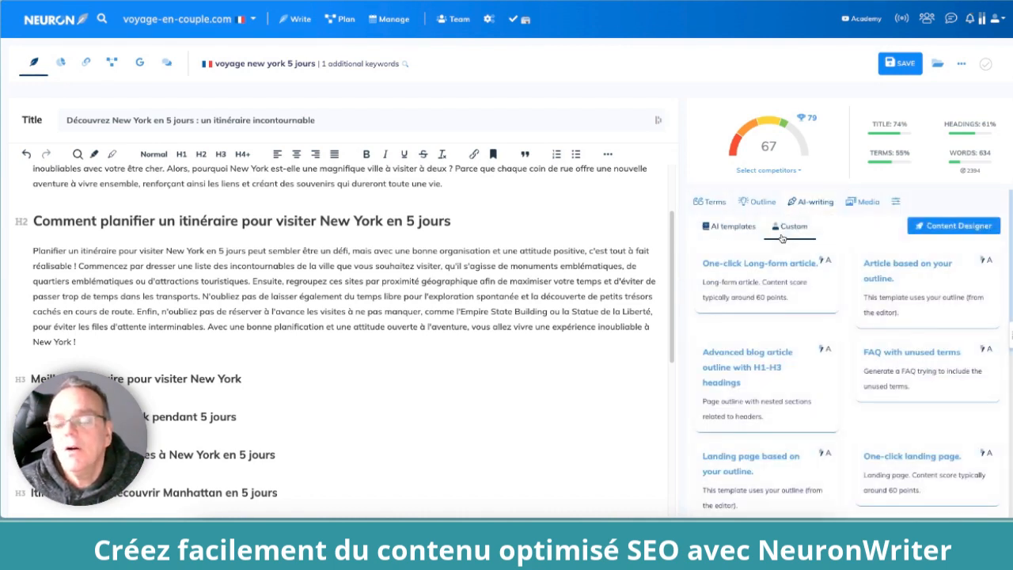
scroll(870, 417, down, 3)
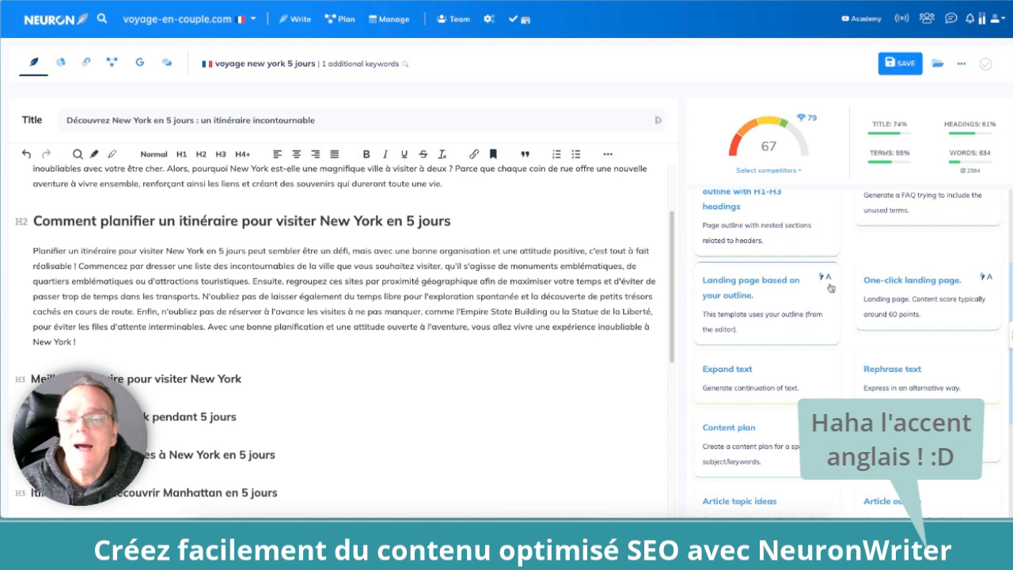
scroll(824, 287, up, 3)
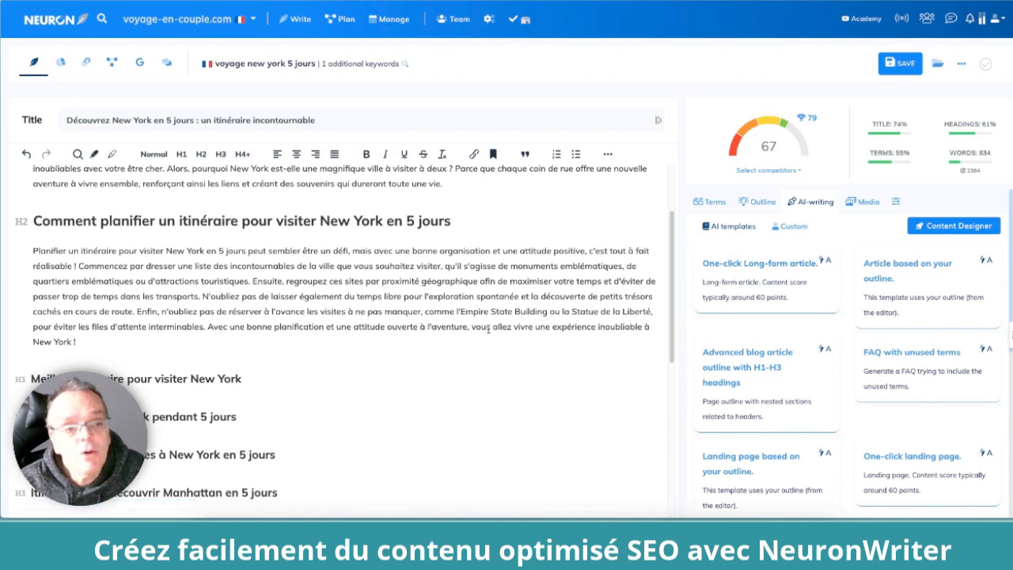
scroll(405, 272, up, 1)
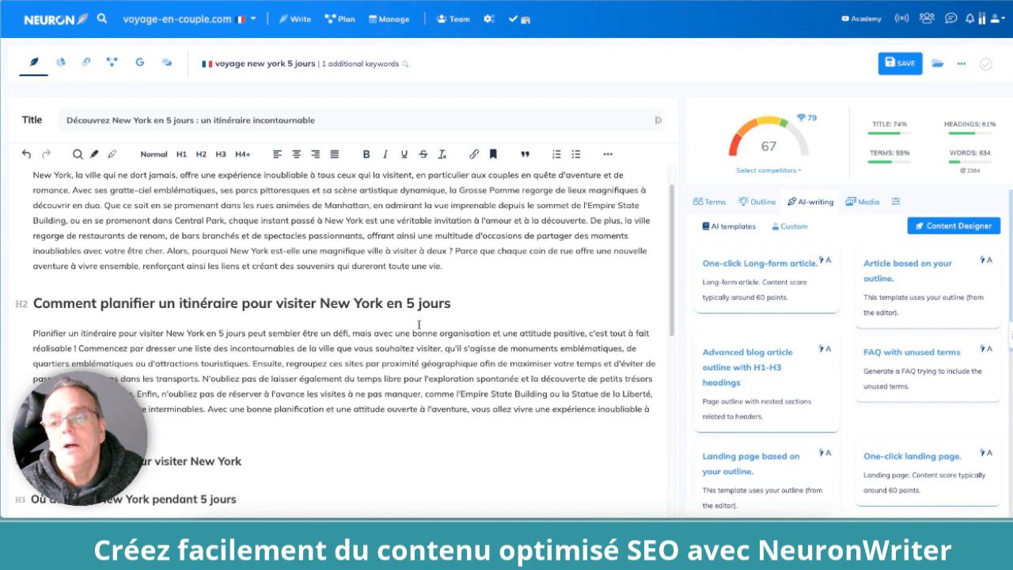
Delete the generated paragraph below the first H2 and the introduction below the H1, keeping only the headings
triple_click(102, 333)
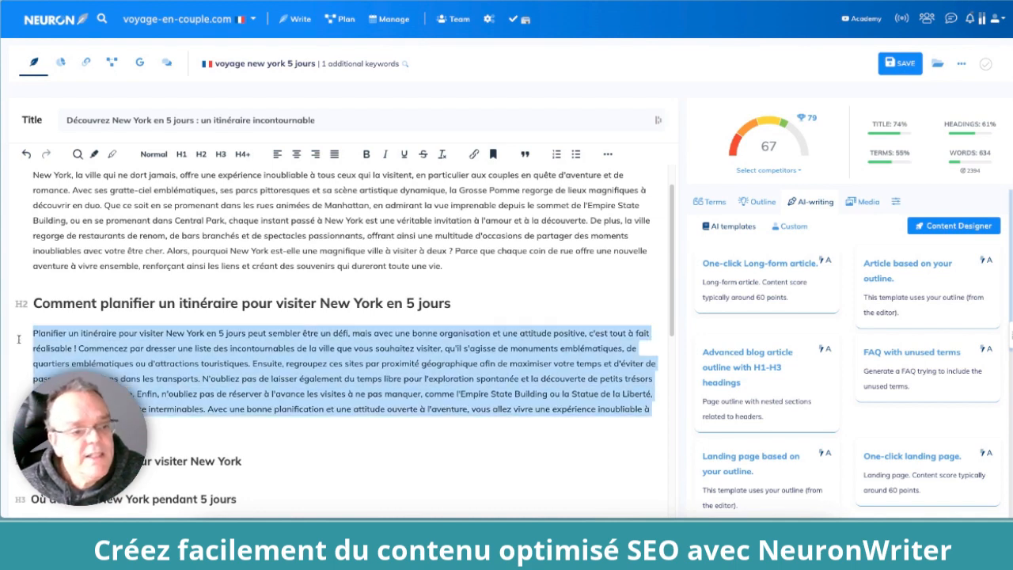
key(BackSpace)
scroll(103, 298, up, 1)
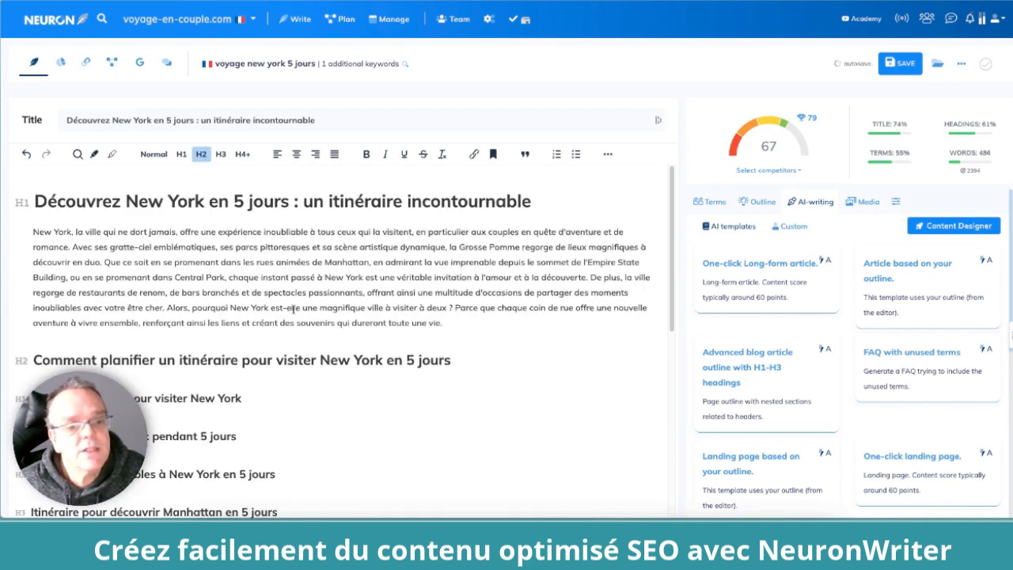
triple_click(462, 324)
key(BackSpace)
key(BackSpace)
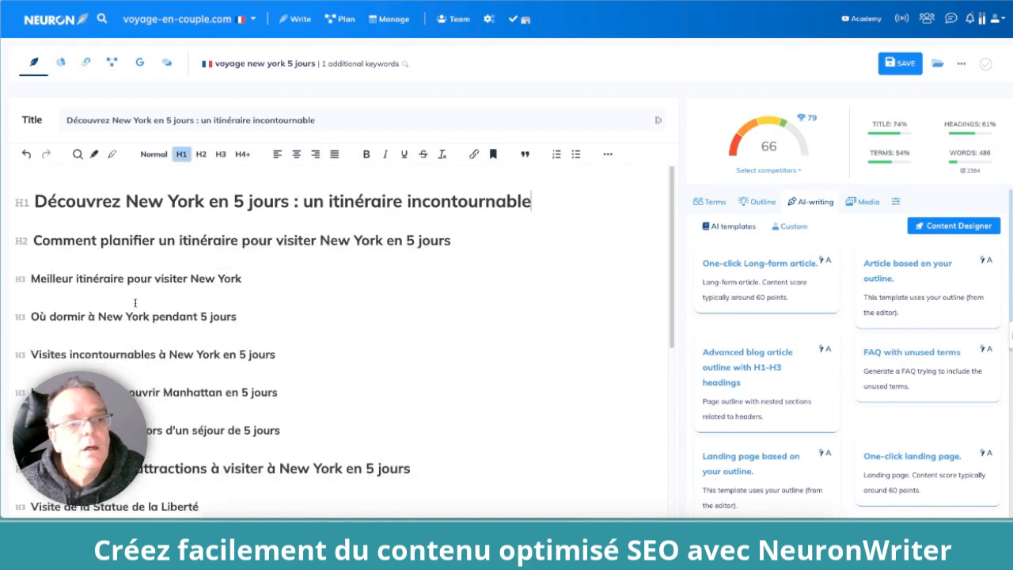
Generate the full article from the editor's headings with the "Article based on your outline" AI template and review the section texts
click(886, 285)
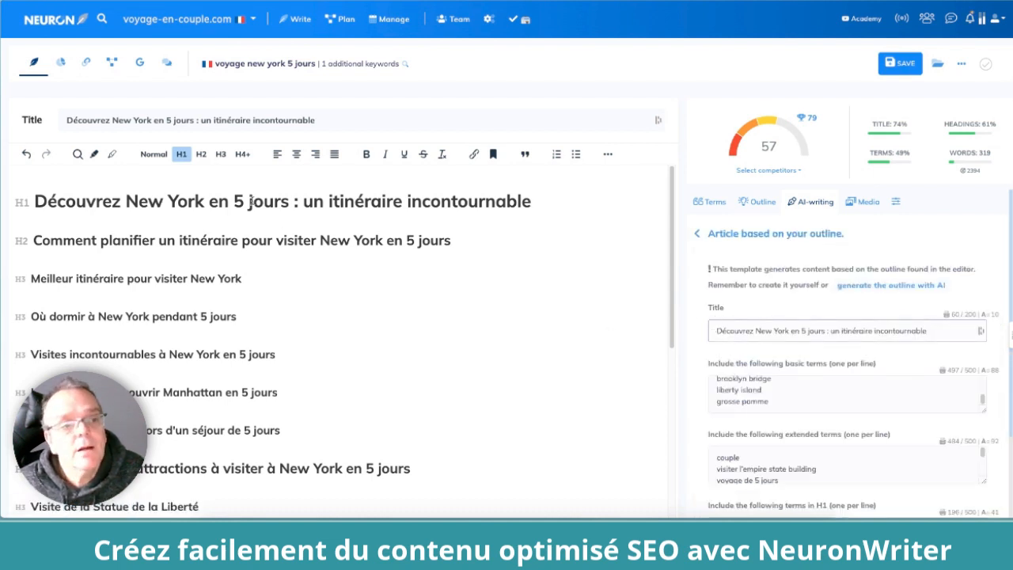
scroll(684, 356, down, 5)
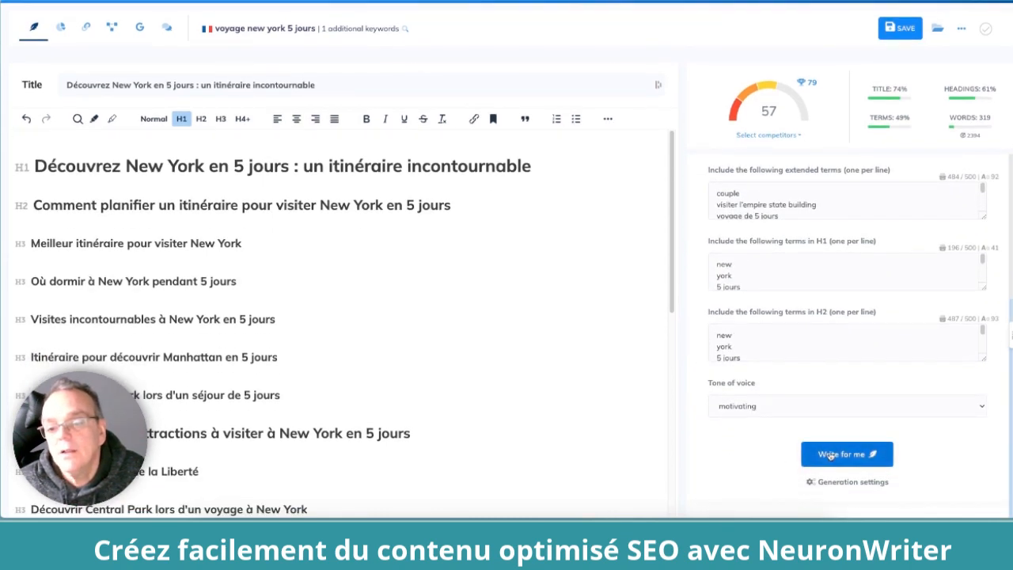
click(828, 456)
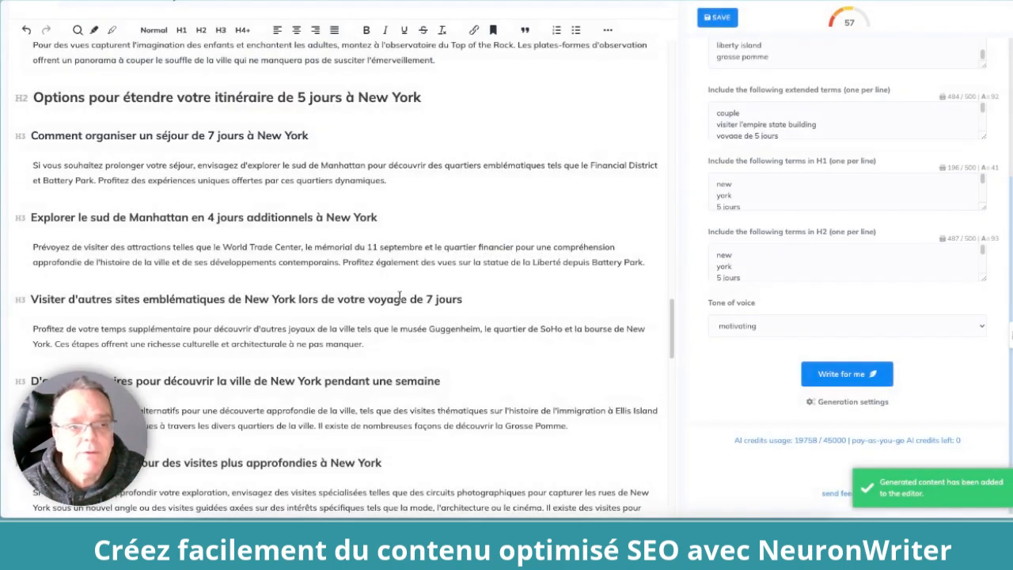
scroll(364, 300, up, 10)
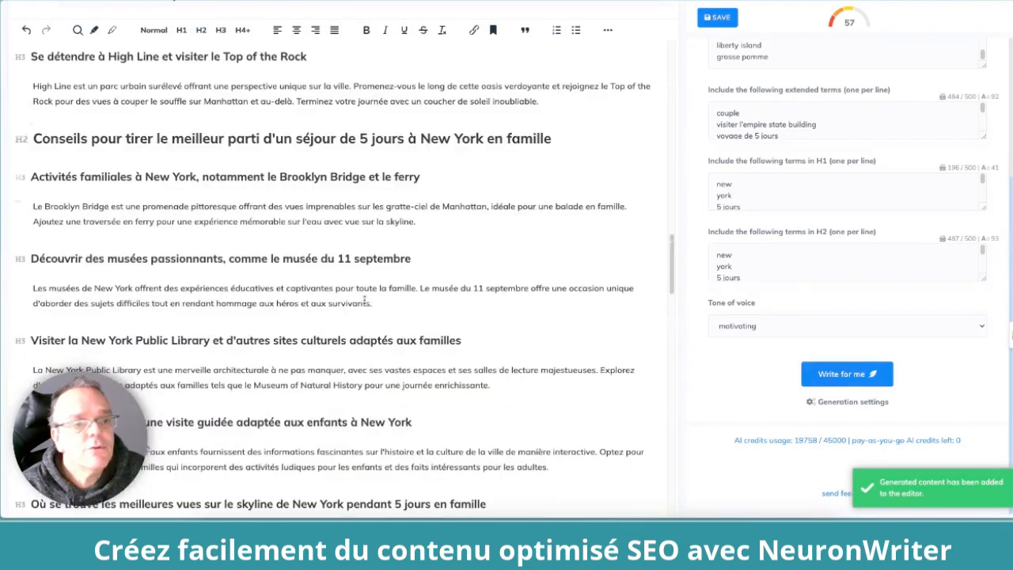
Review the generated article back up to its beginning and return to the list of AI writing templates
scroll(387, 321, up, 10)
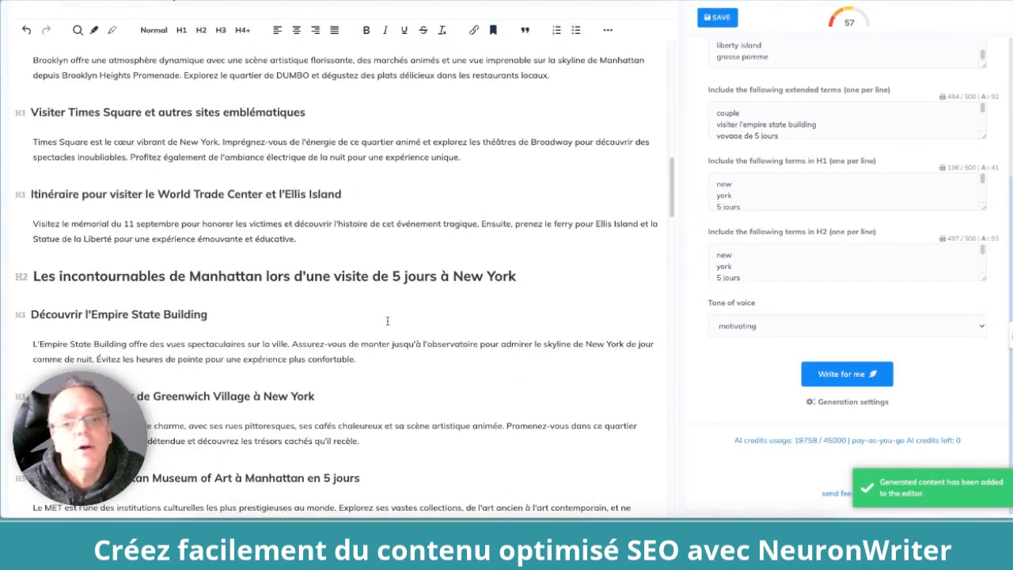
scroll(388, 320, up, 3)
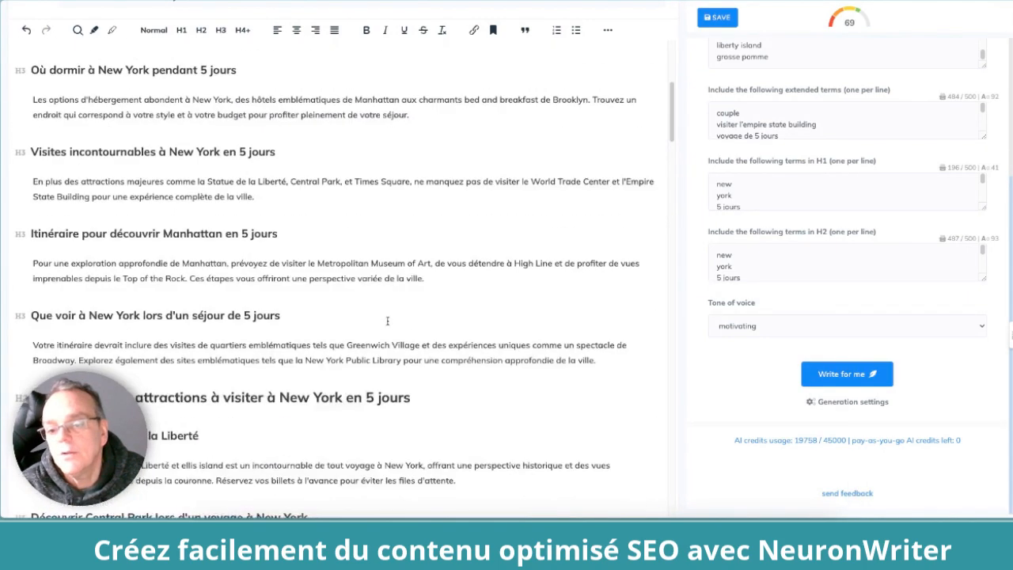
scroll(388, 321, up, 7)
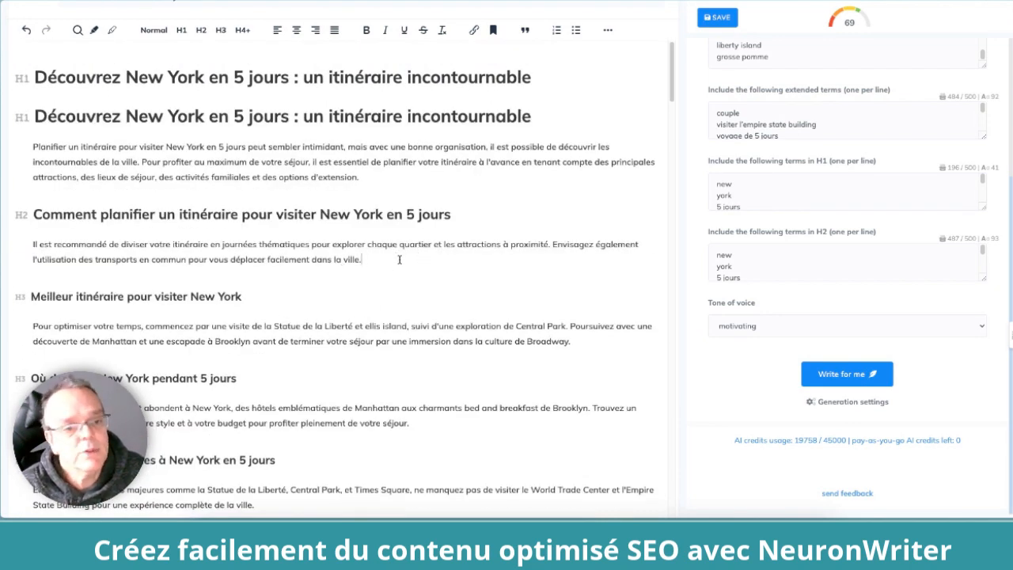
scroll(402, 263, down, 3)
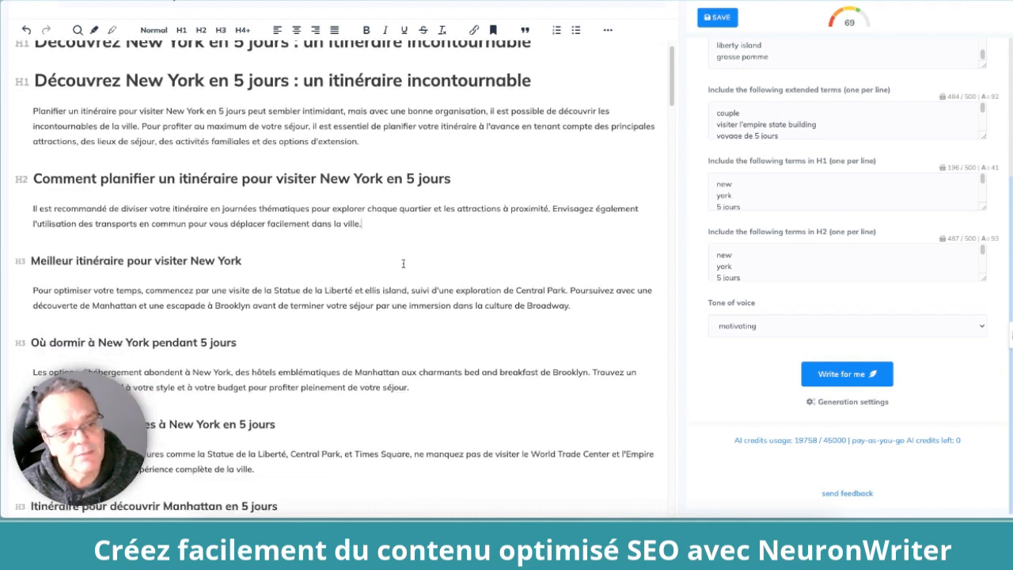
scroll(402, 263, up, 3)
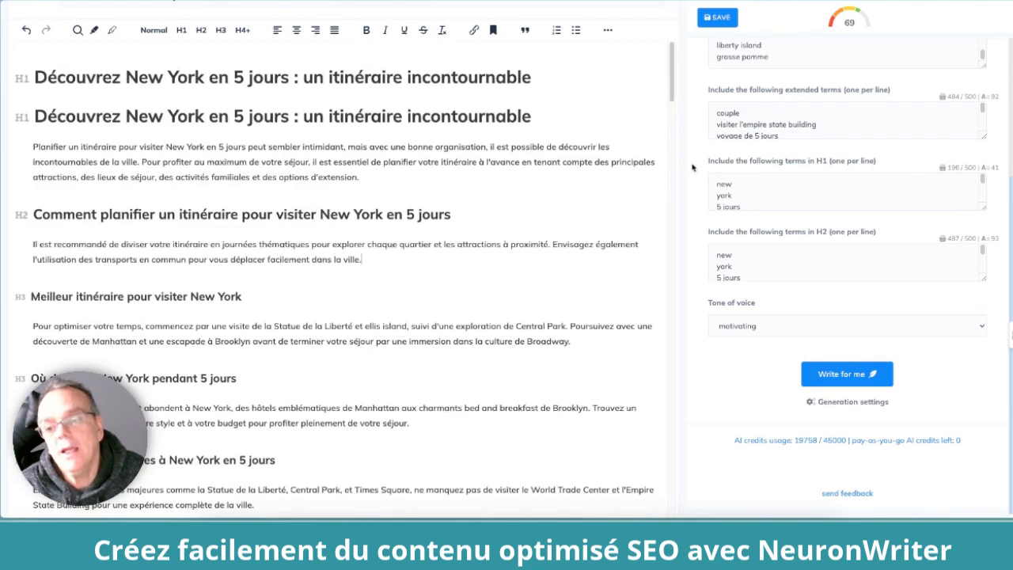
scroll(694, 166, up, 5)
click(698, 85)
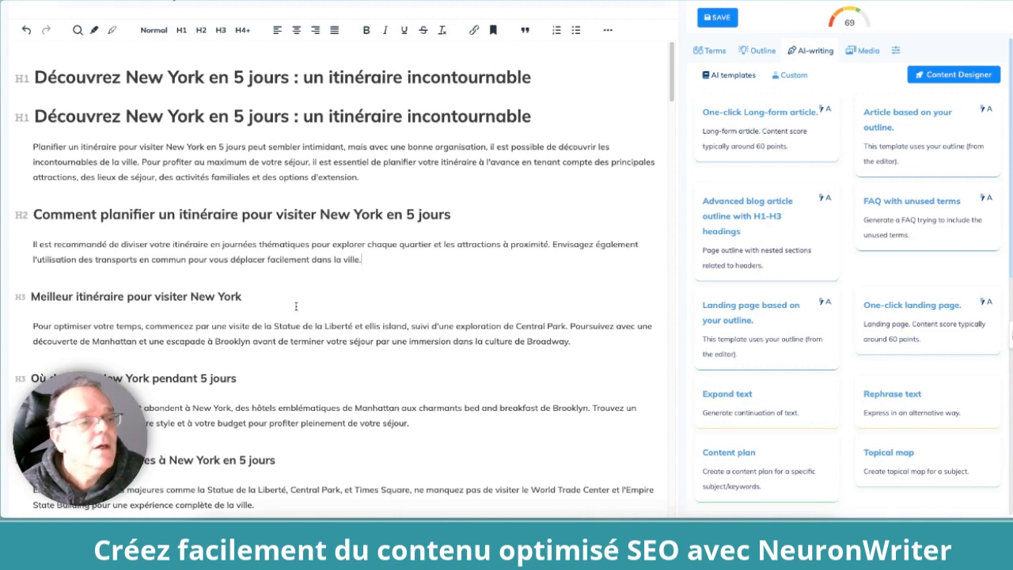
scroll(303, 297, up, 2)
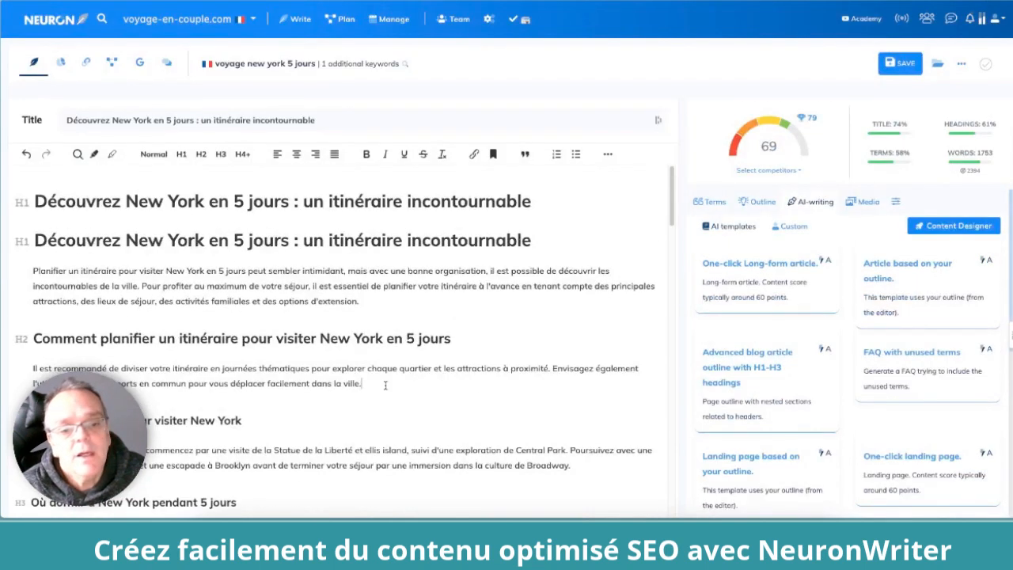
Select the paragraph below the first H2 and look through the AI templates available for reworking the content
drag(385, 384, 20, 367)
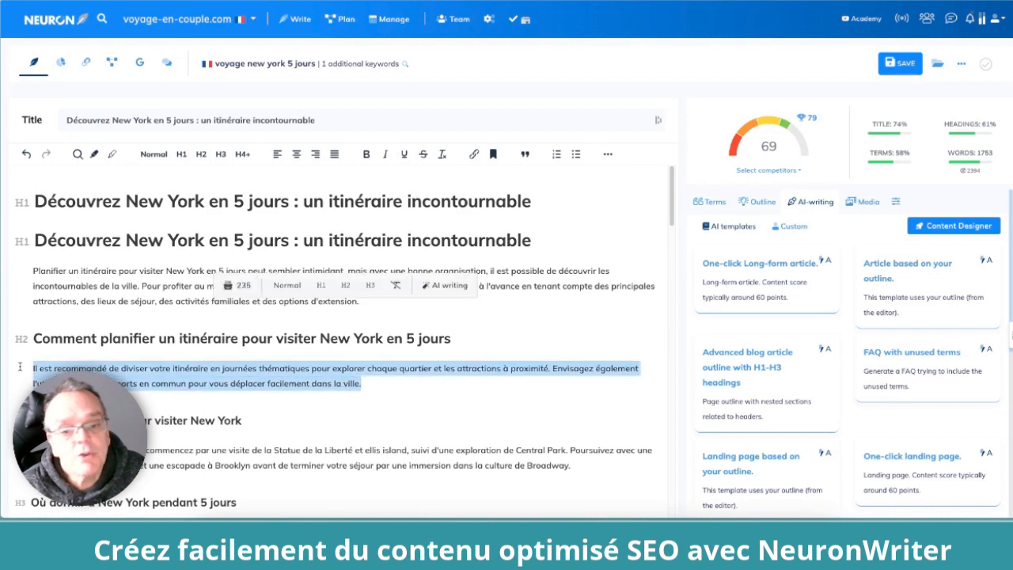
scroll(734, 361, down, 3)
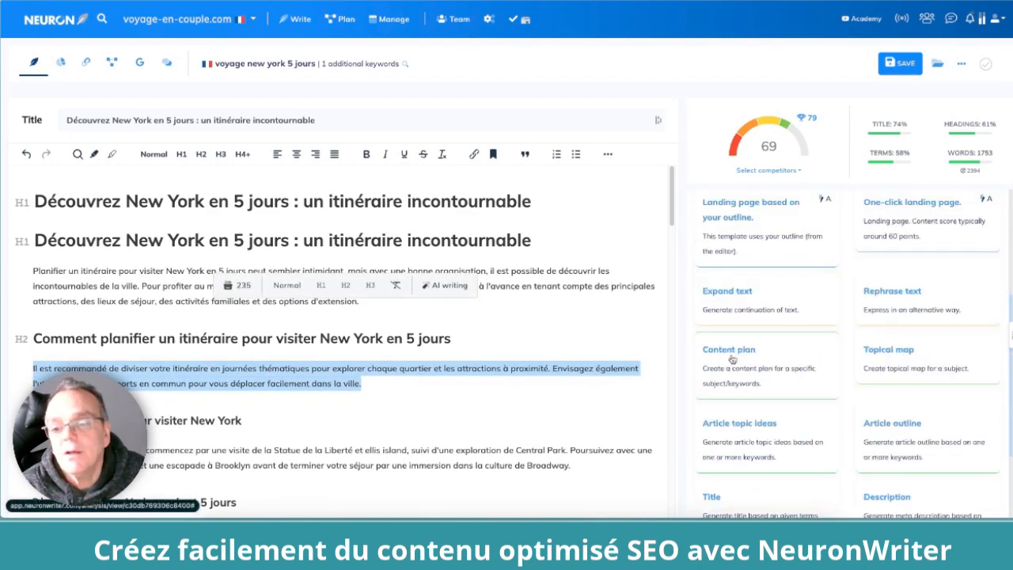
scroll(734, 361, down, 1)
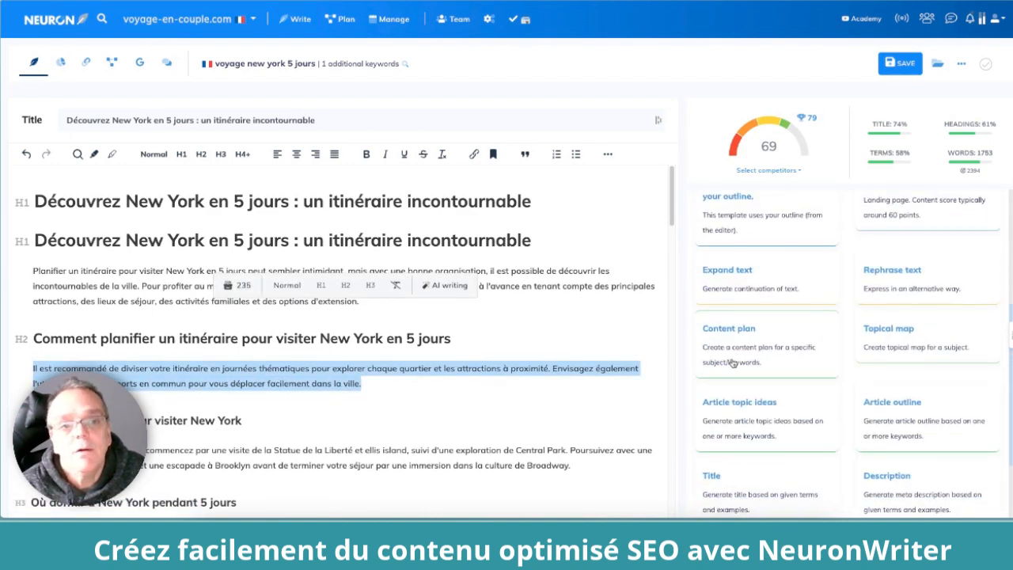
scroll(764, 407, down, 3)
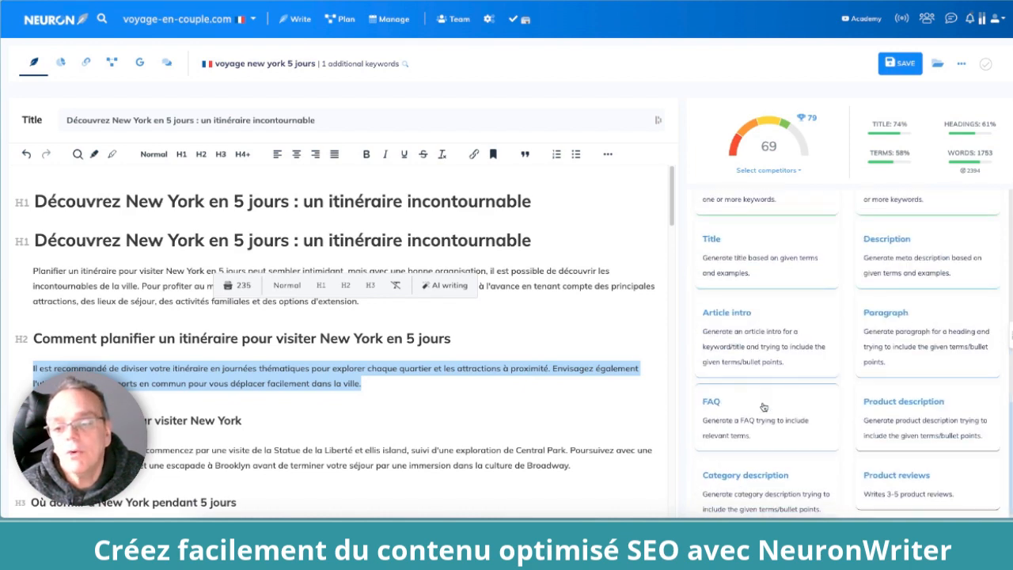
scroll(735, 361, up, 2)
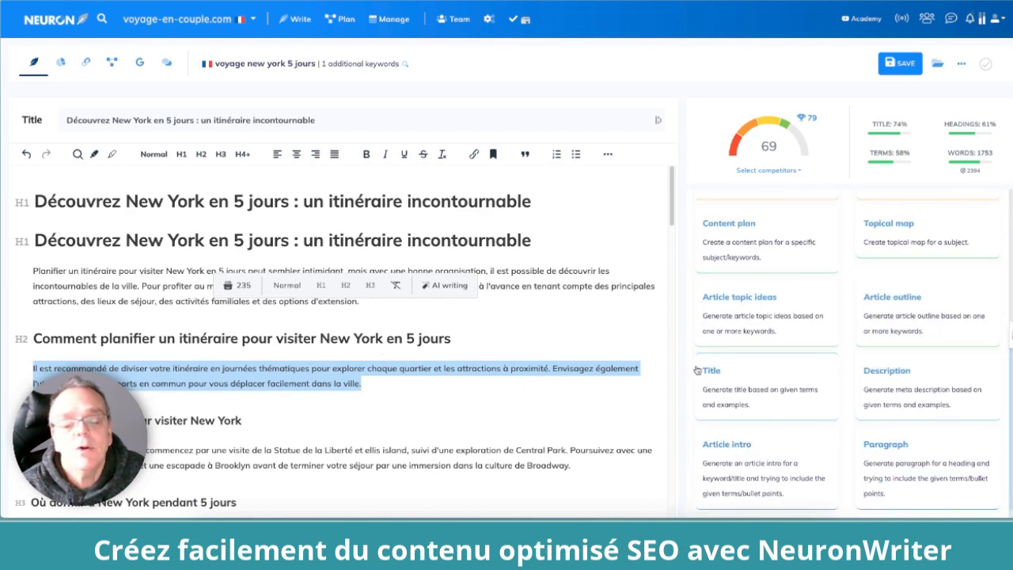
click(387, 380)
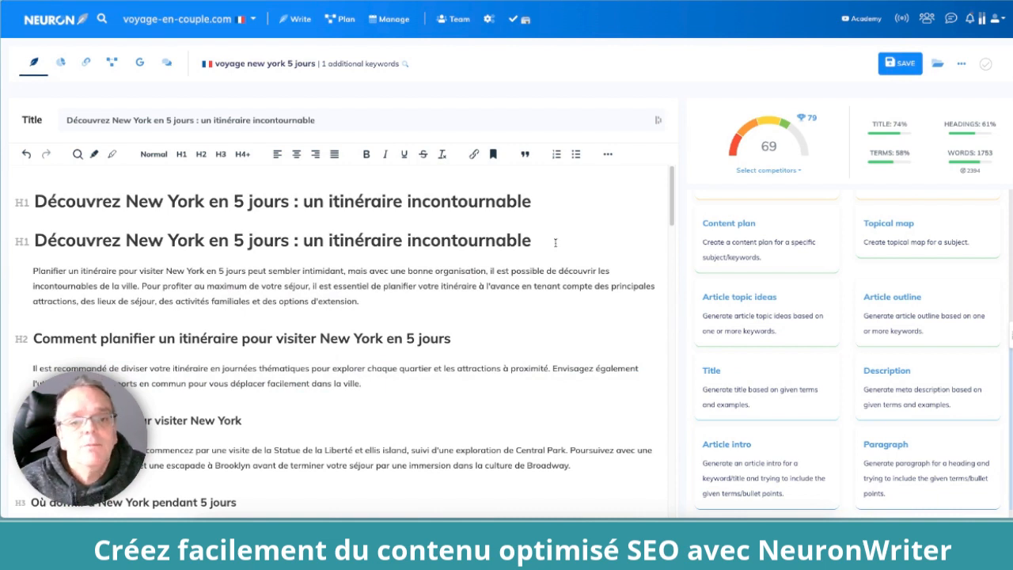
Delete the duplicate H1 "Découvrez New York en 5 jours : un itinéraire incontournable" above the introduction
drag(554, 242, 33, 241)
key(BackSpace)
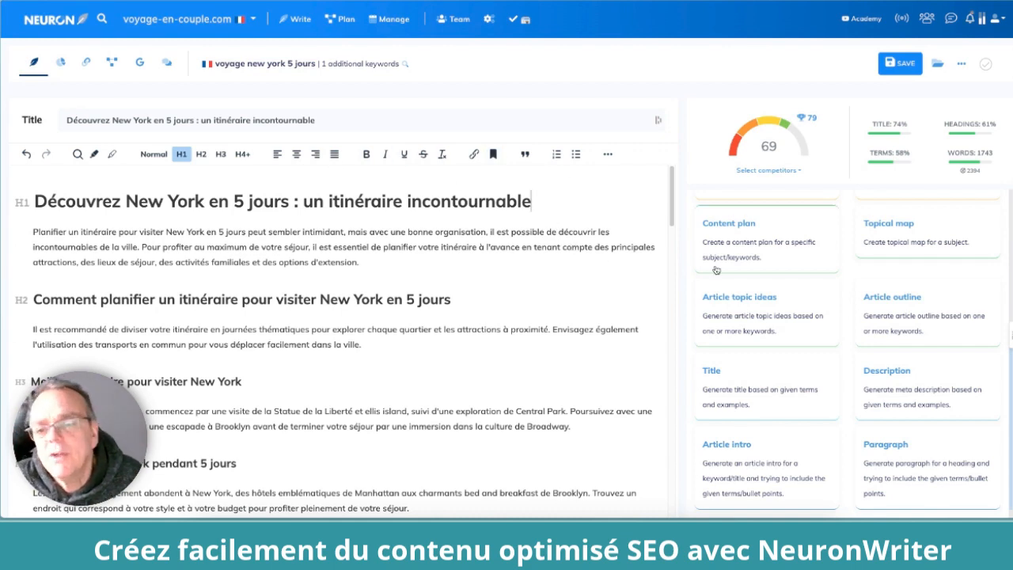
scroll(700, 265, up, 5)
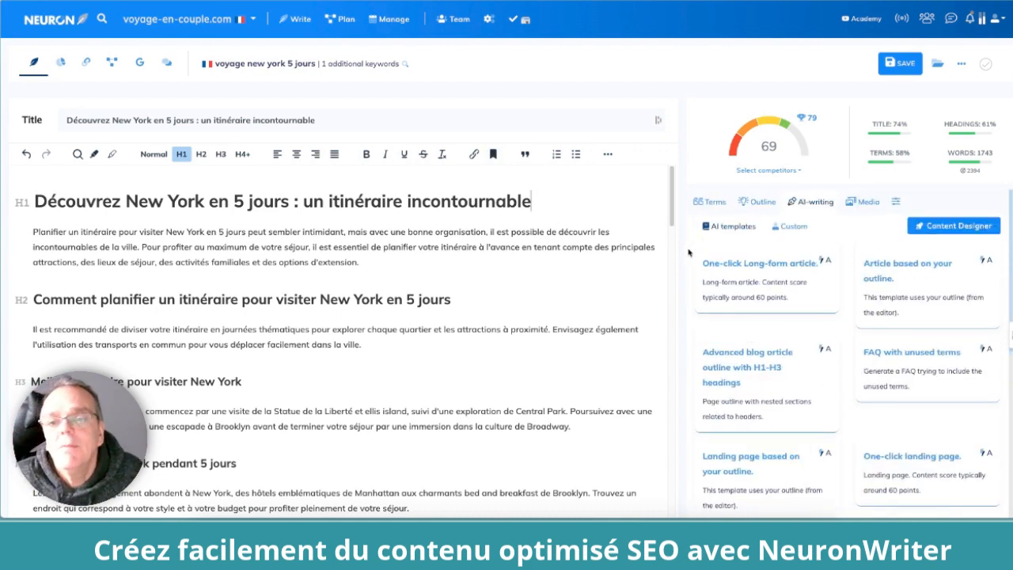
Add an empty line after the paragraph below the first H2 and search the stock images for "new york"
click(413, 350)
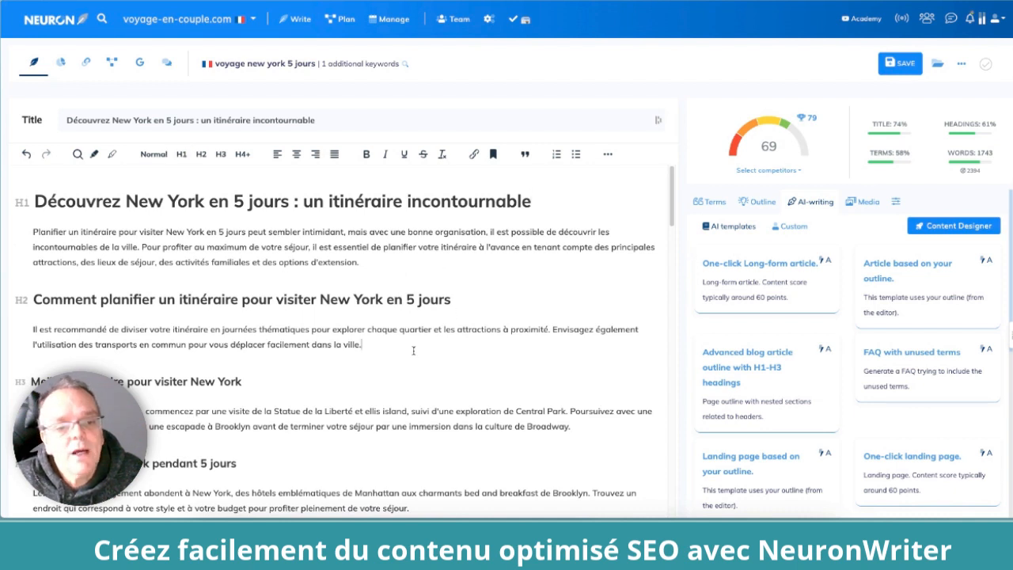
key(Return)
click(857, 204)
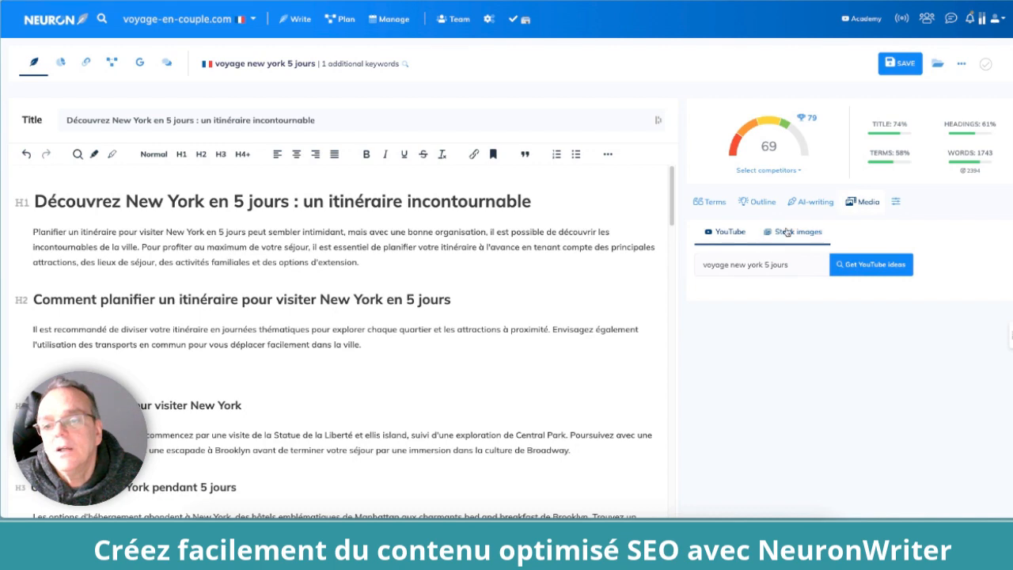
scroll(262, 468, down, 5)
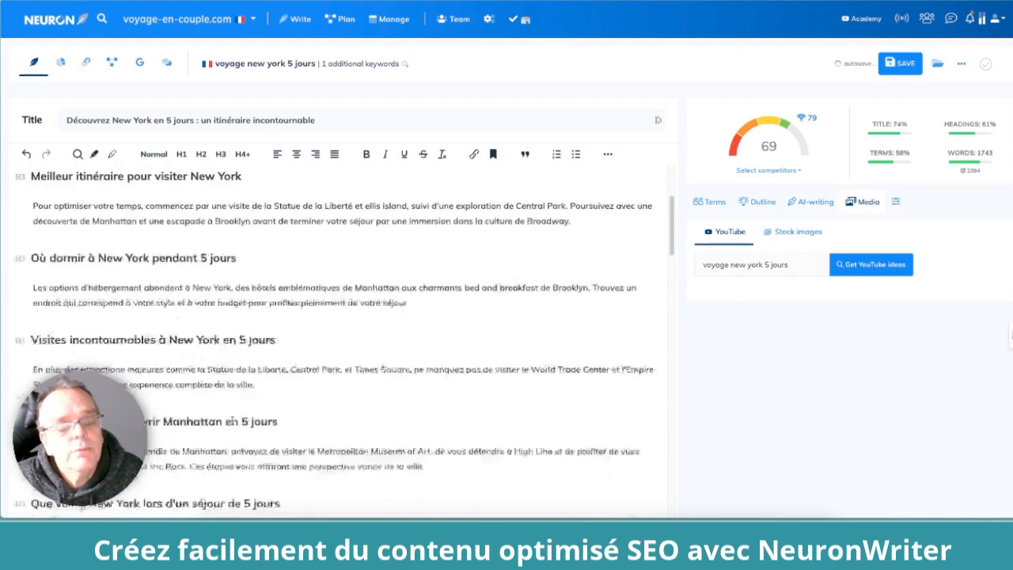
scroll(262, 467, up, 5)
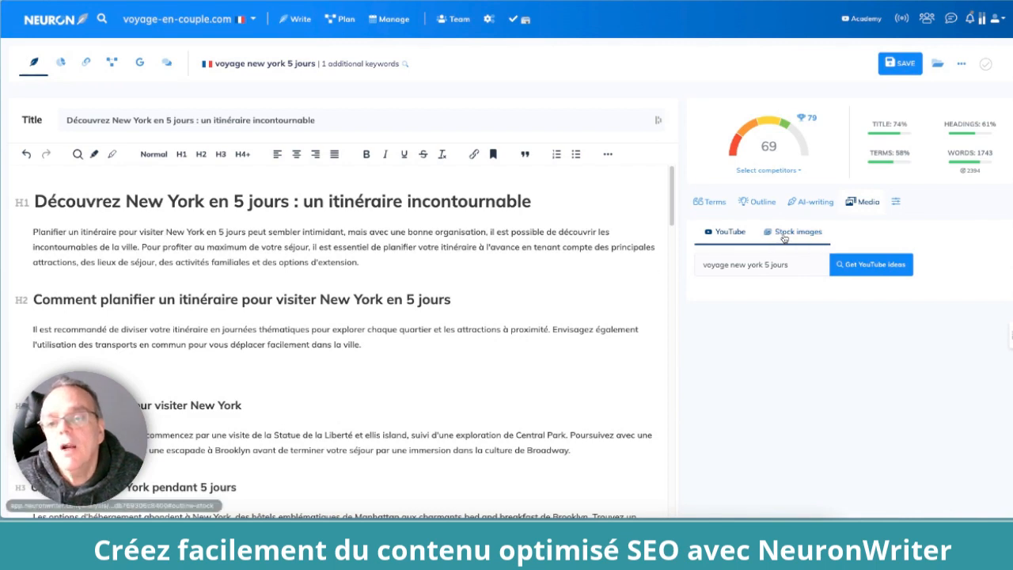
click(791, 231)
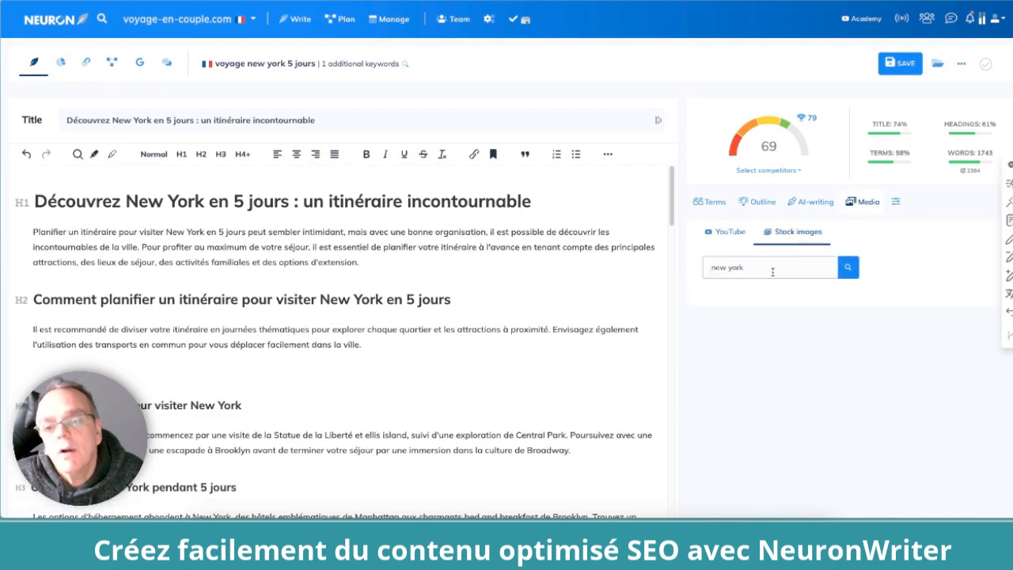
click(848, 266)
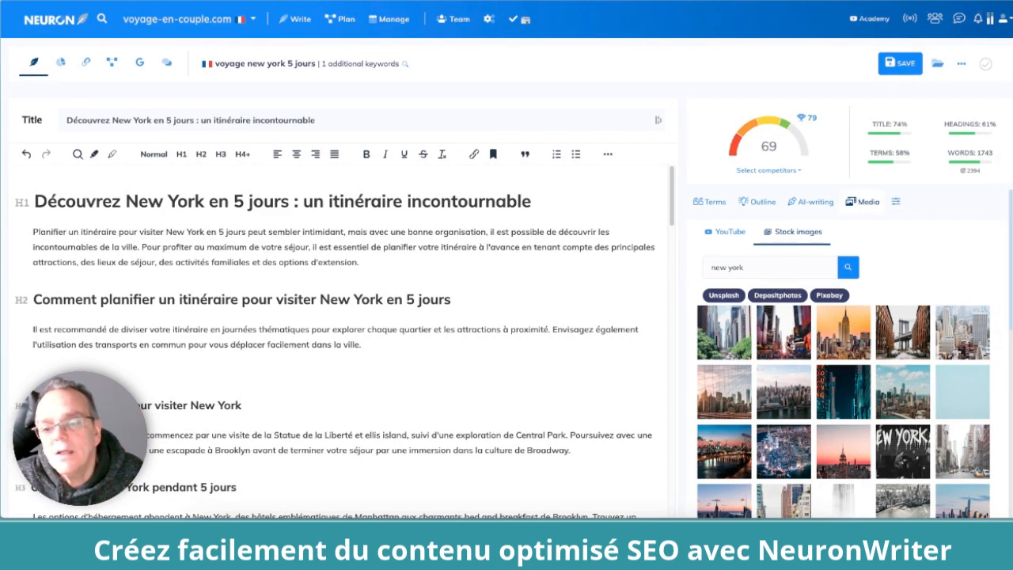
Insert the Times Square stock photo on the empty line with "voyage new york 5 jours" as alt text and title attribute
click(787, 347)
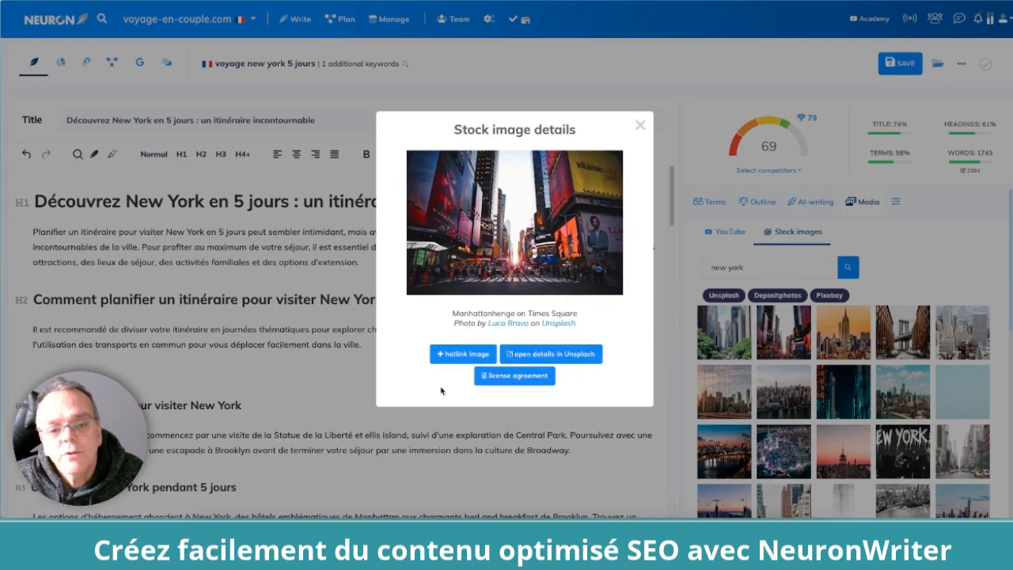
click(463, 354)
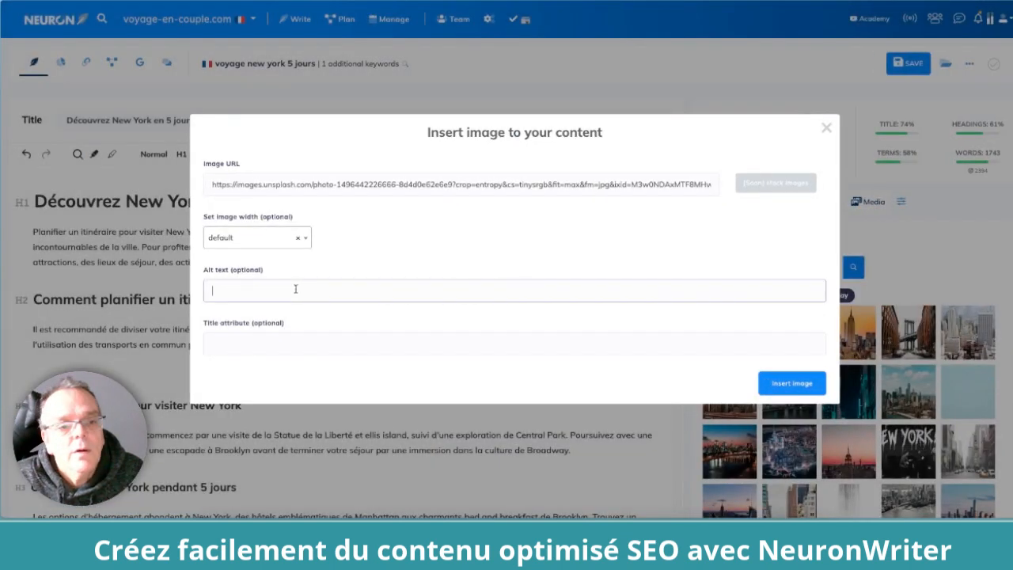
text(vo)
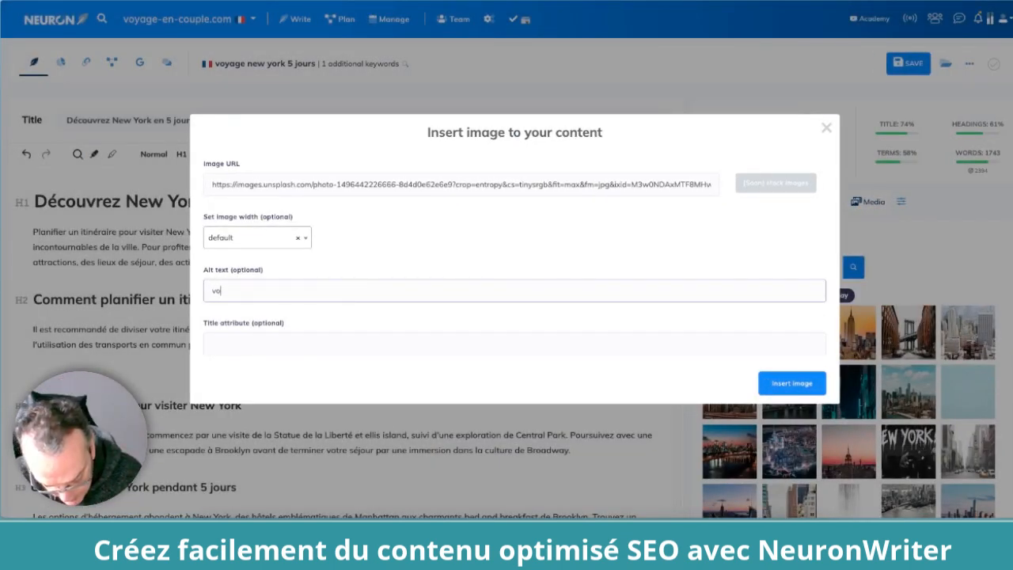
text(yage new york 5)
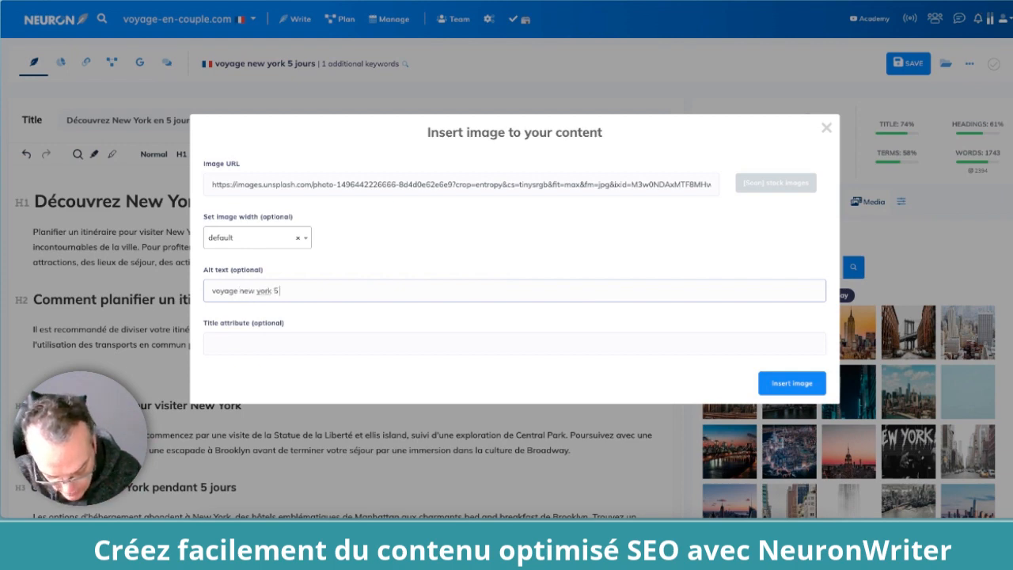
text(jours)
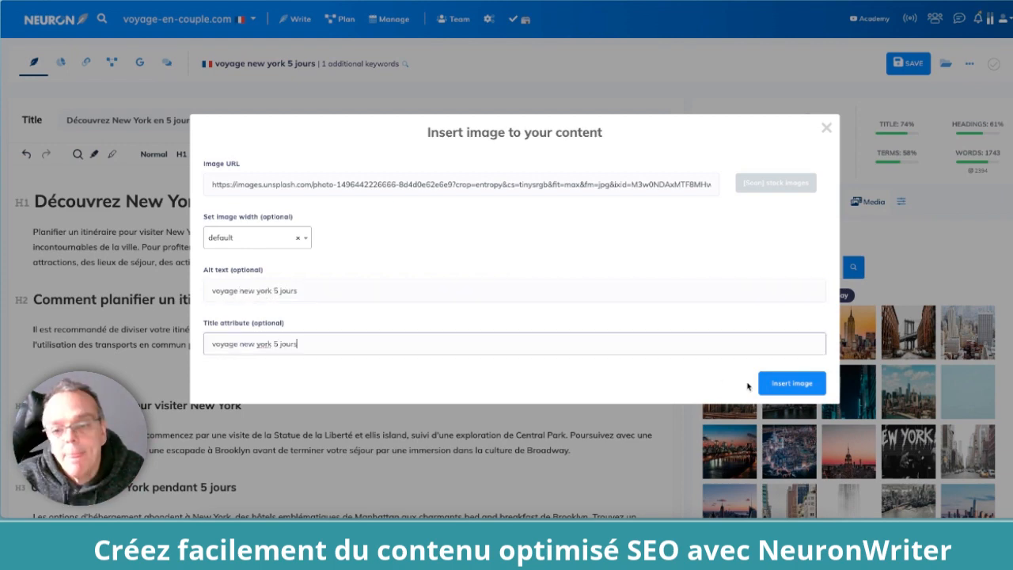
click(771, 384)
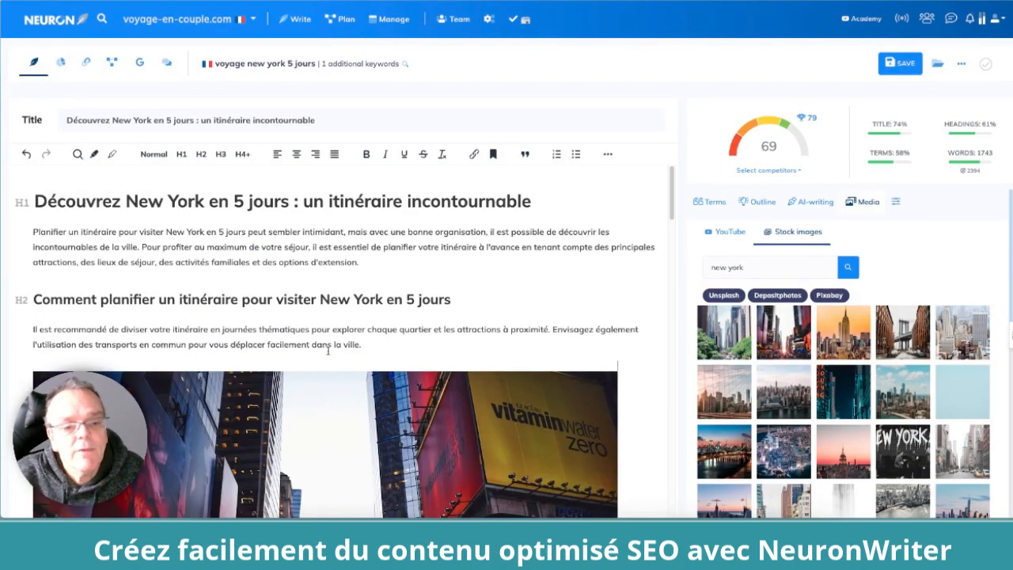
scroll(328, 351, down, 3)
scroll(411, 333, down, 4)
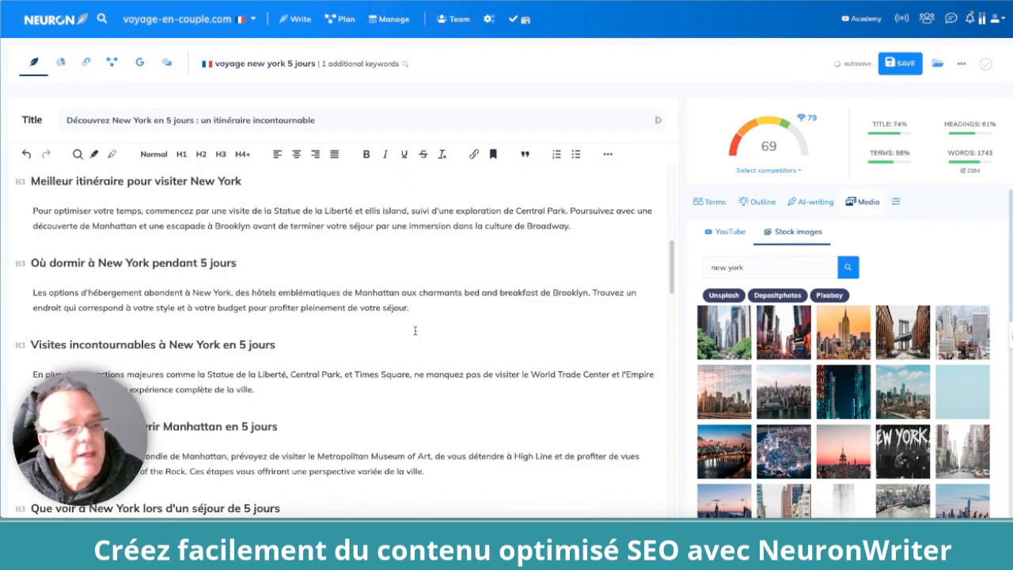
scroll(415, 330, down, 3)
scroll(416, 330, up, 8)
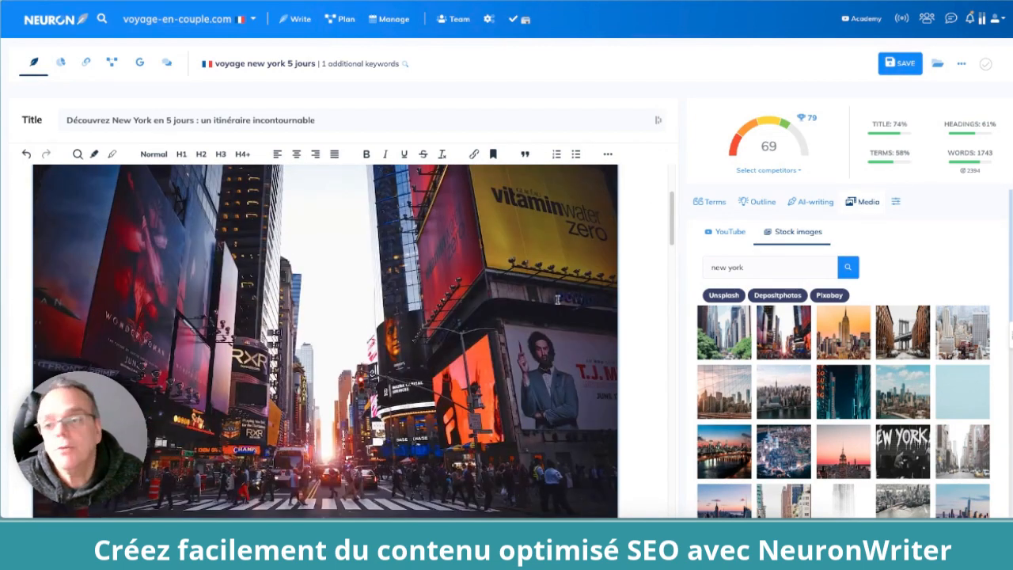
Check the term display settings and examine the suggested terms and their usage counts for the article
click(896, 203)
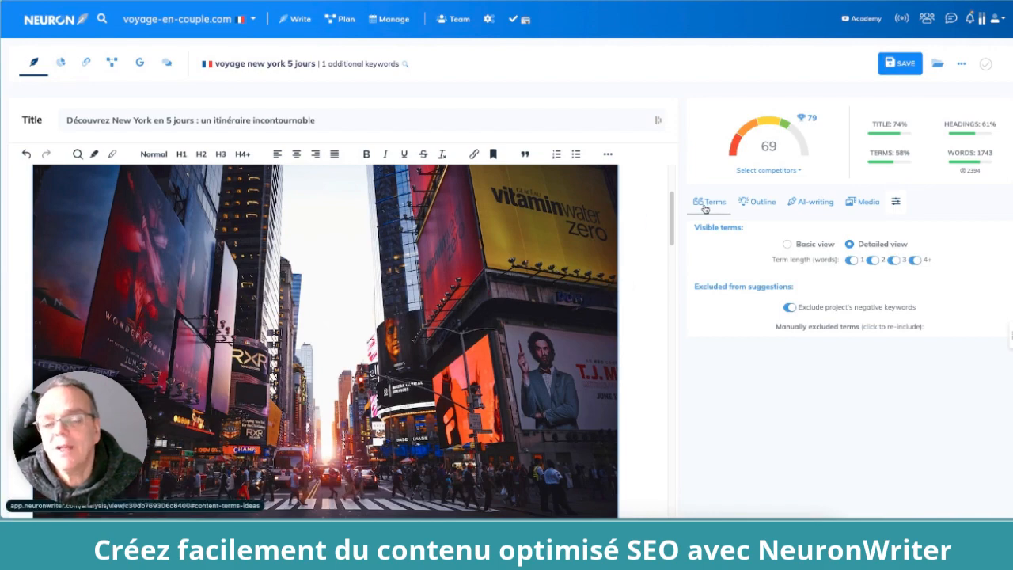
scroll(668, 219, down, 4)
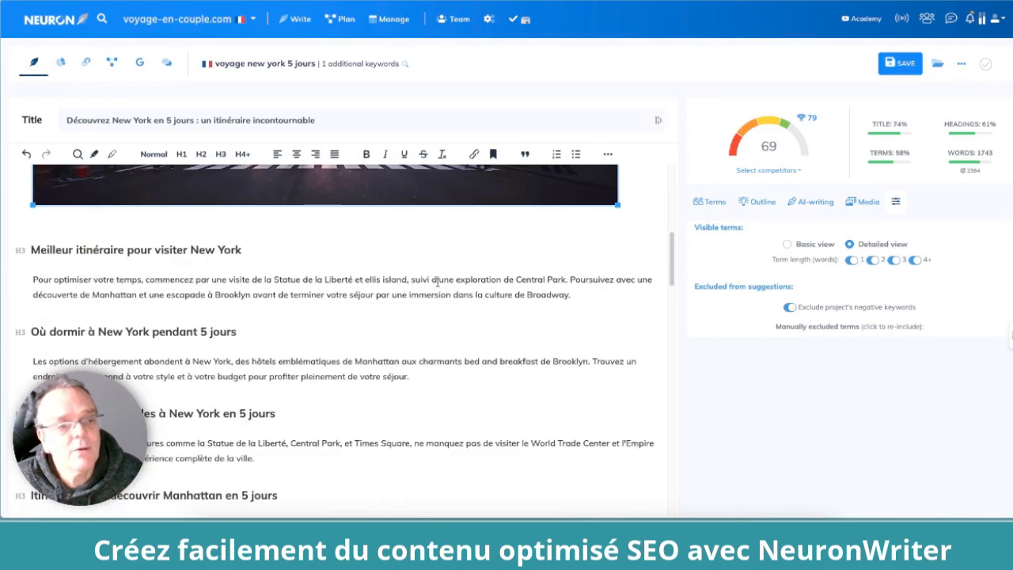
scroll(437, 283, up, 8)
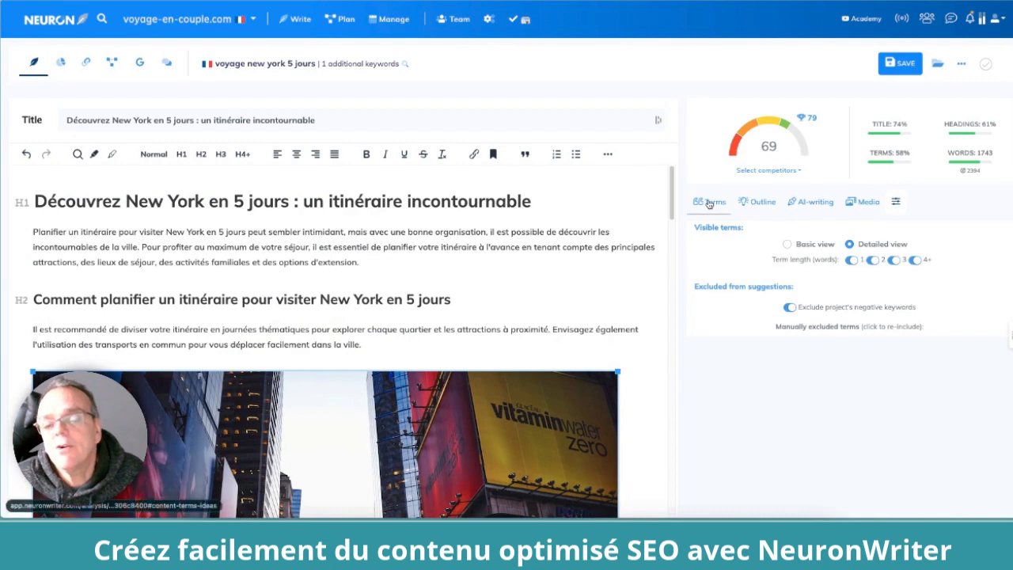
click(710, 203)
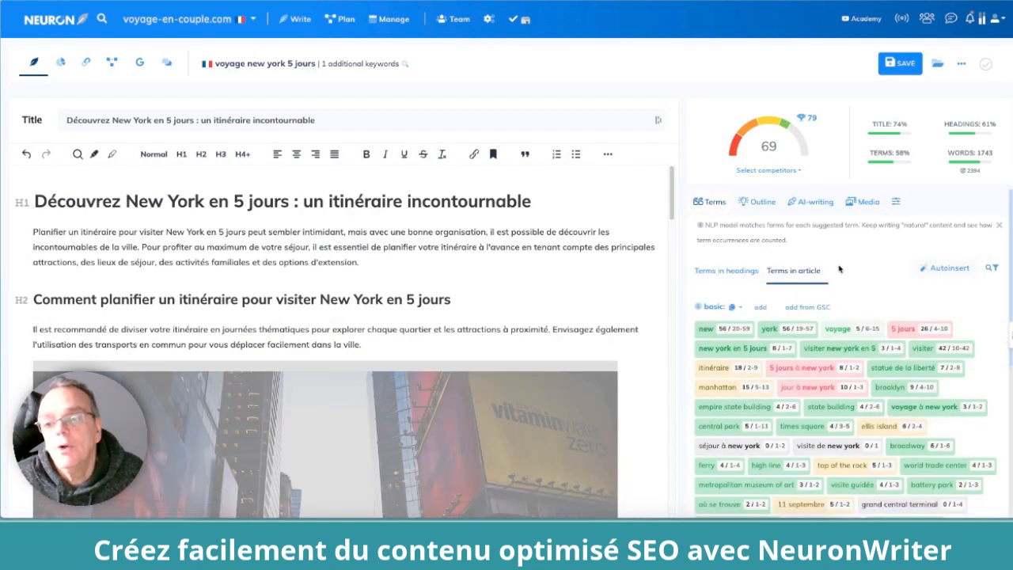
scroll(471, 269, down, 5)
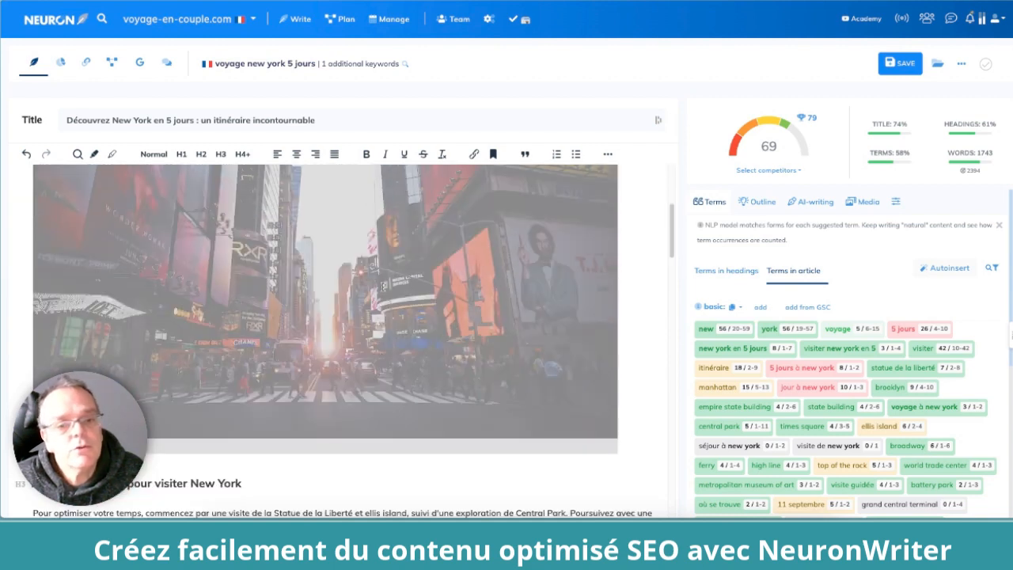
click(383, 287)
scroll(390, 293, down, 3)
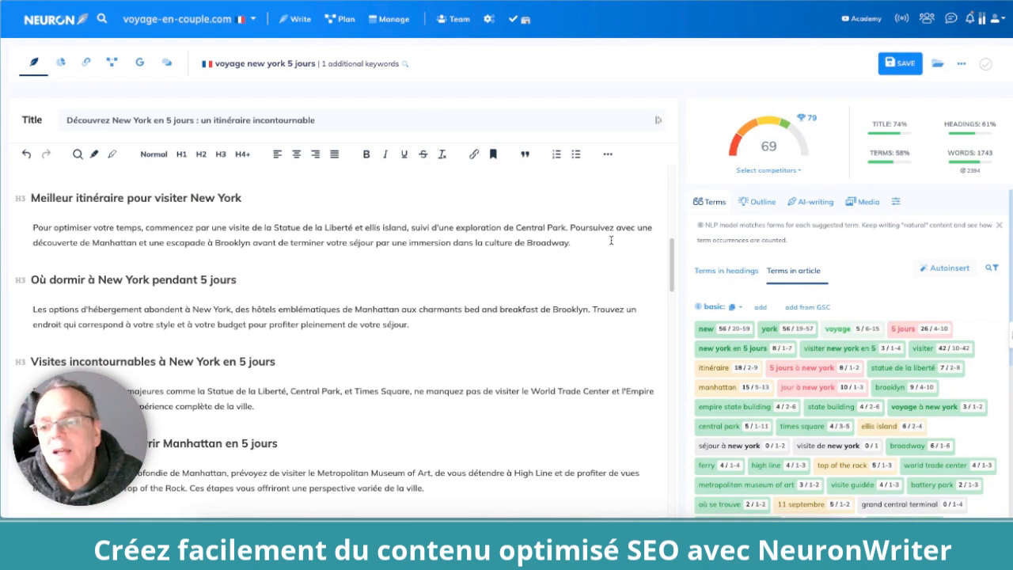
key(Return)
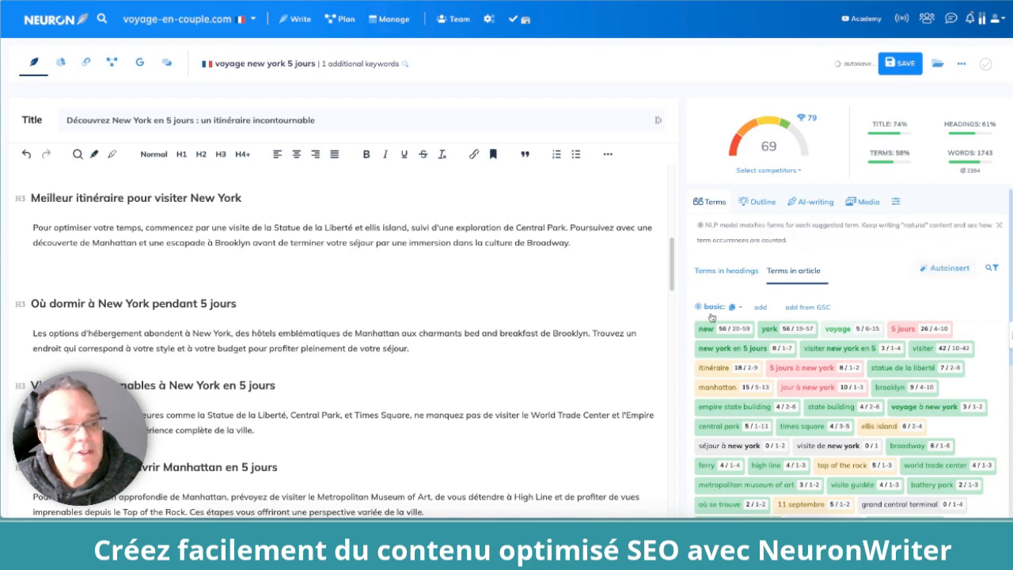
key(BackSpace)
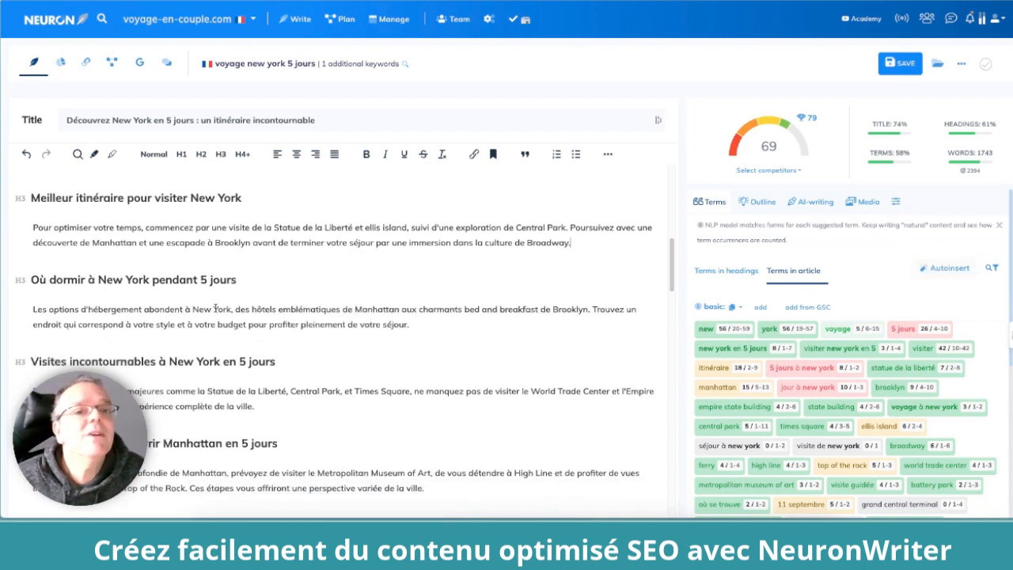